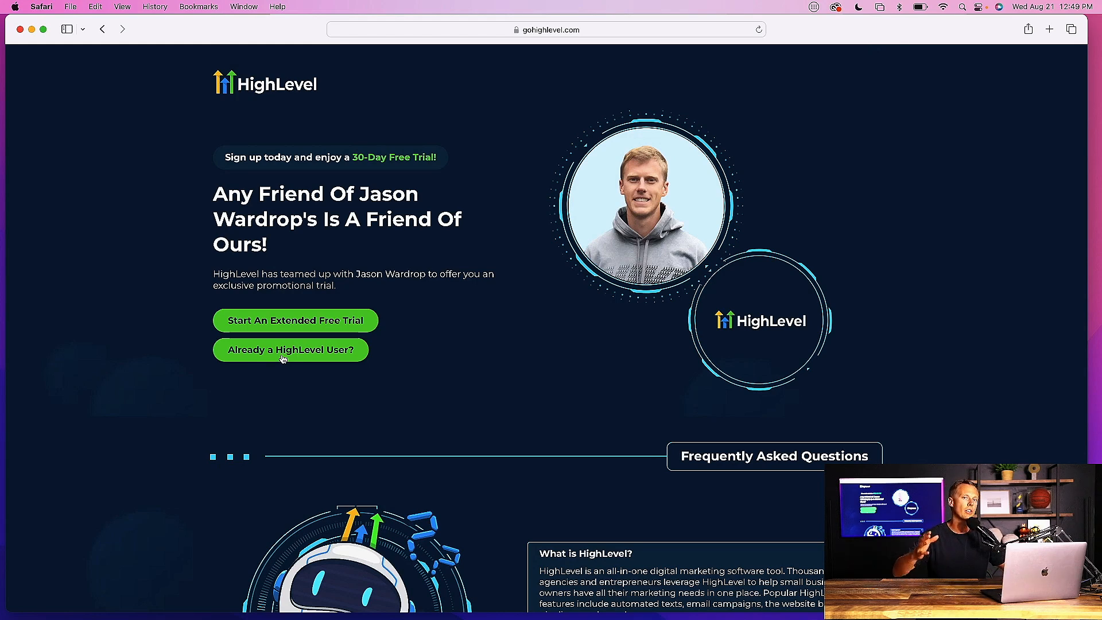
Step: Start the extended free trial sign-up from the promo page
click(287, 323)
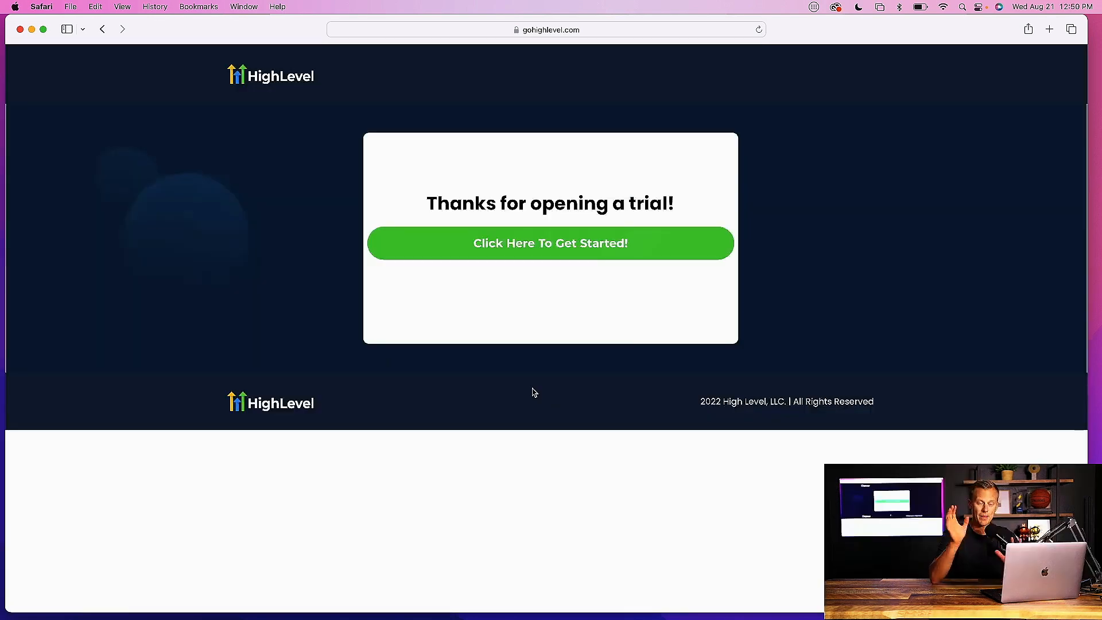
Step: Answer the setup questions: Financial industry, managing my own business, 1-3 customers, no website
click(531, 248)
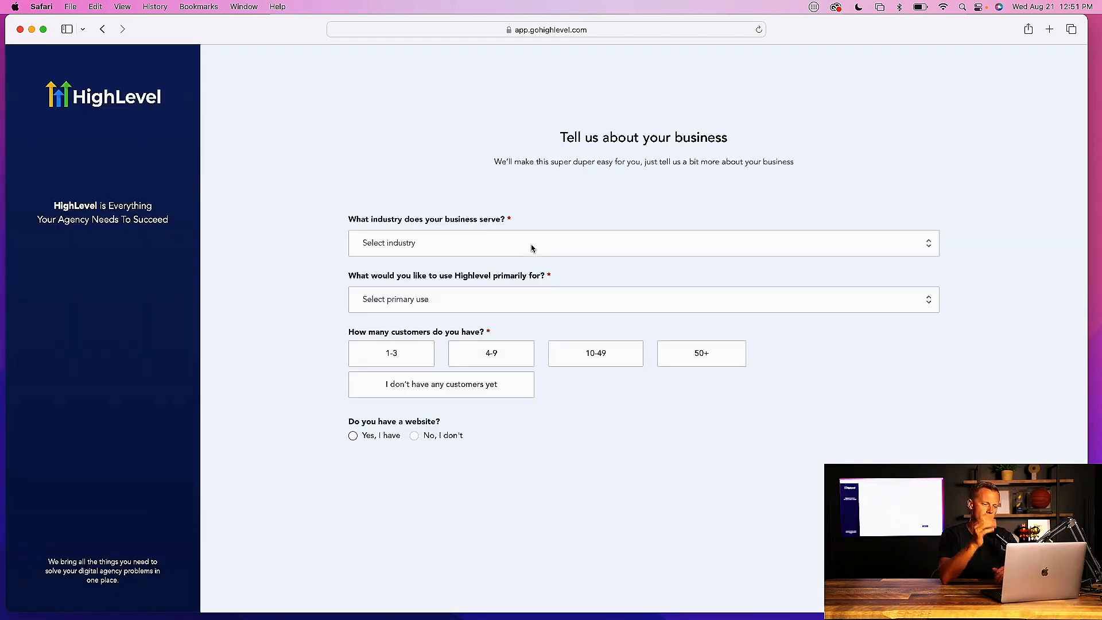
click(532, 248)
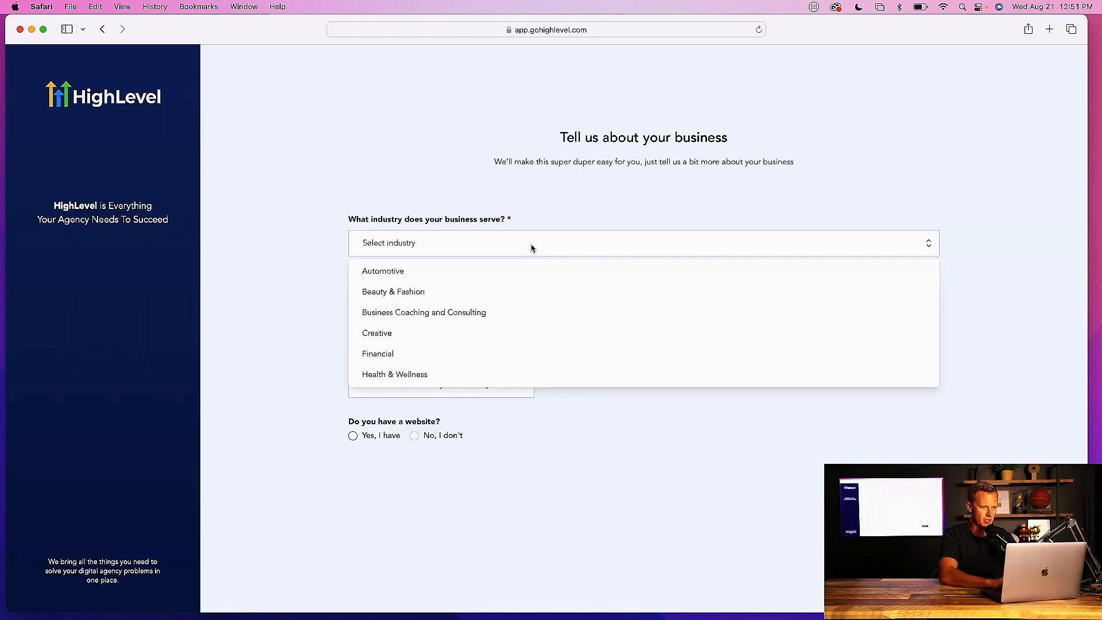
click(459, 353)
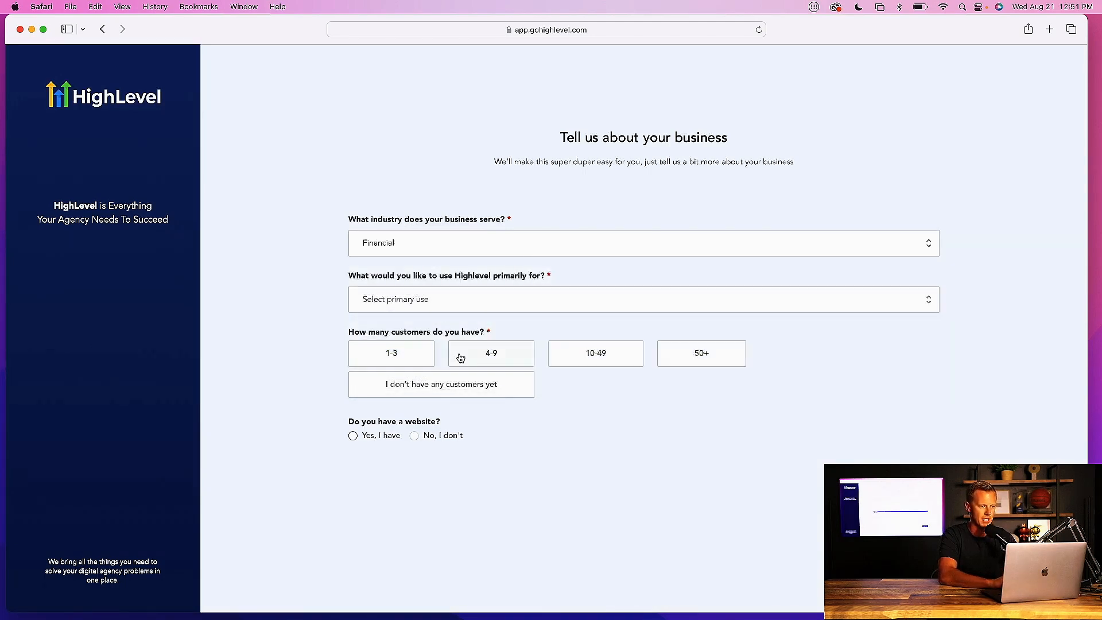
click(445, 311)
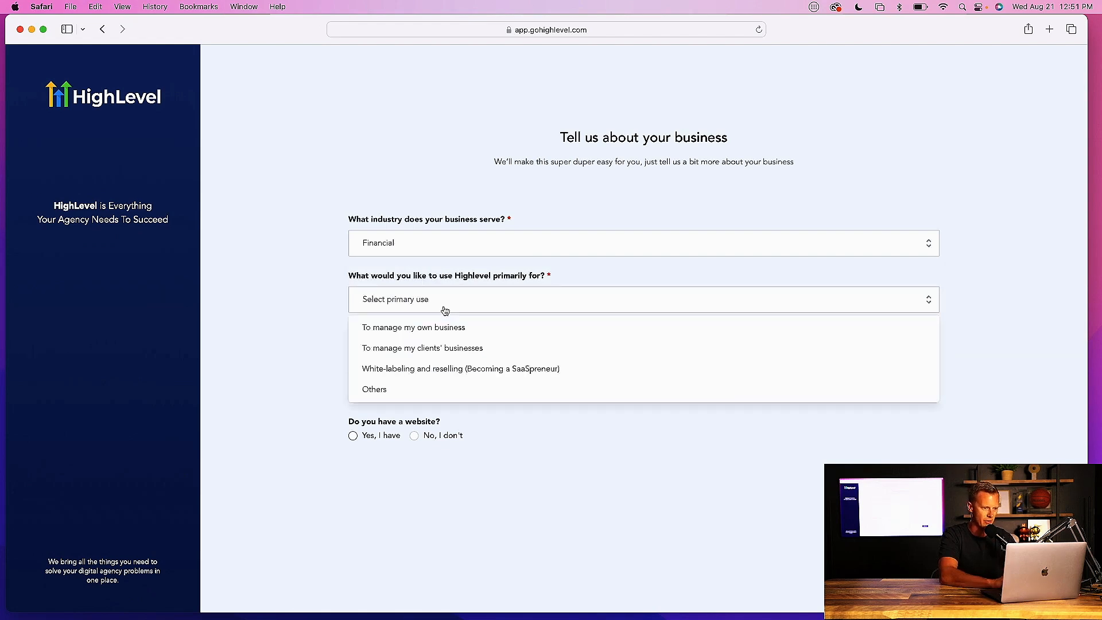
click(463, 333)
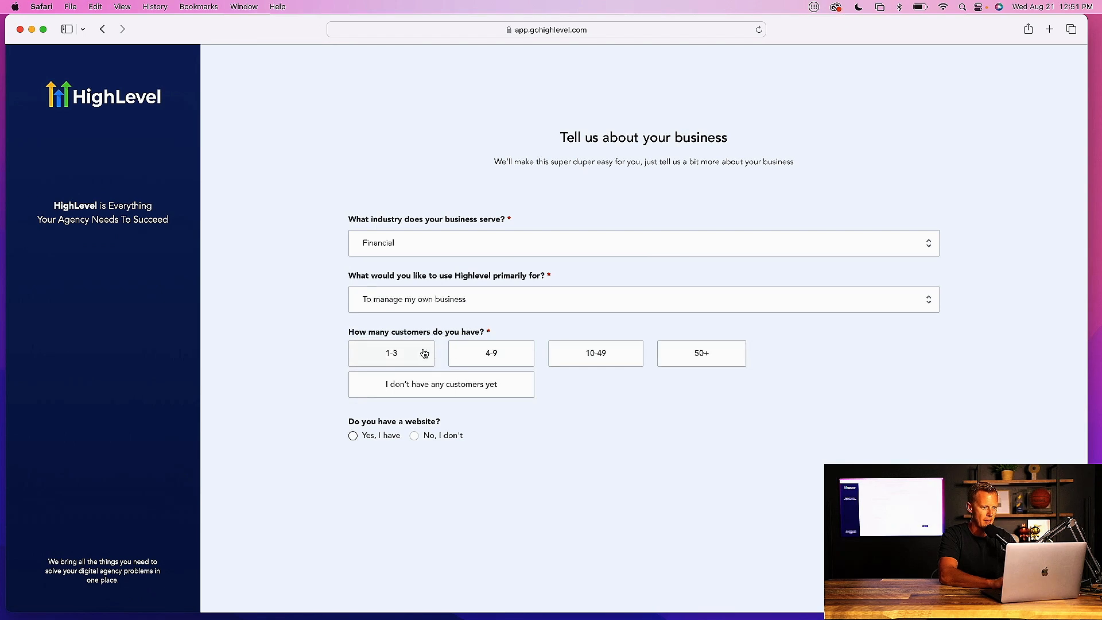
click(400, 357)
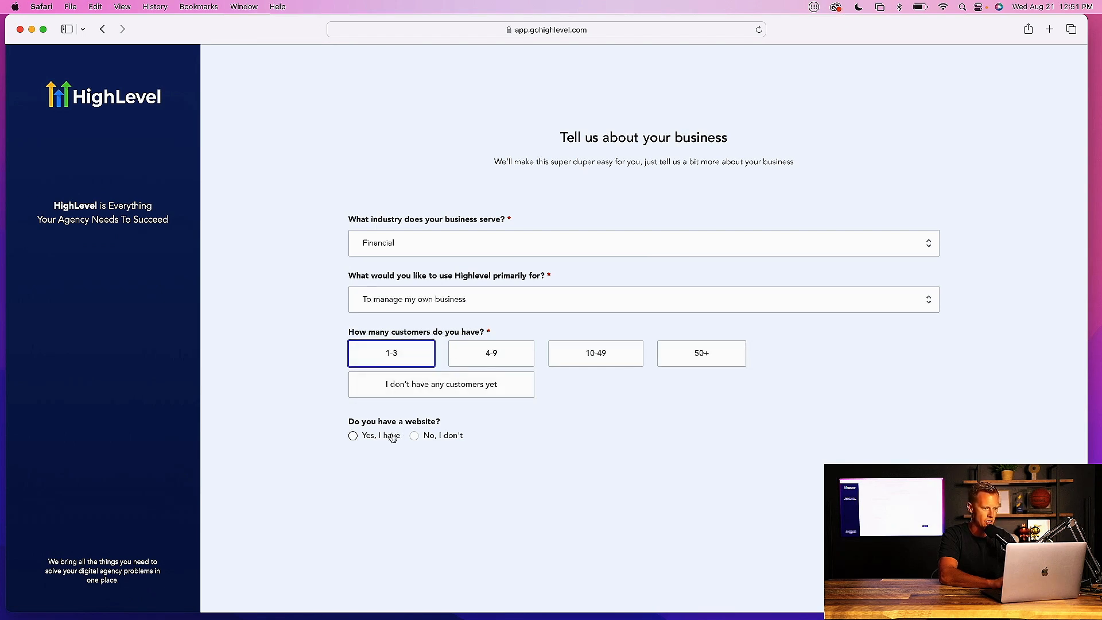
click(414, 436)
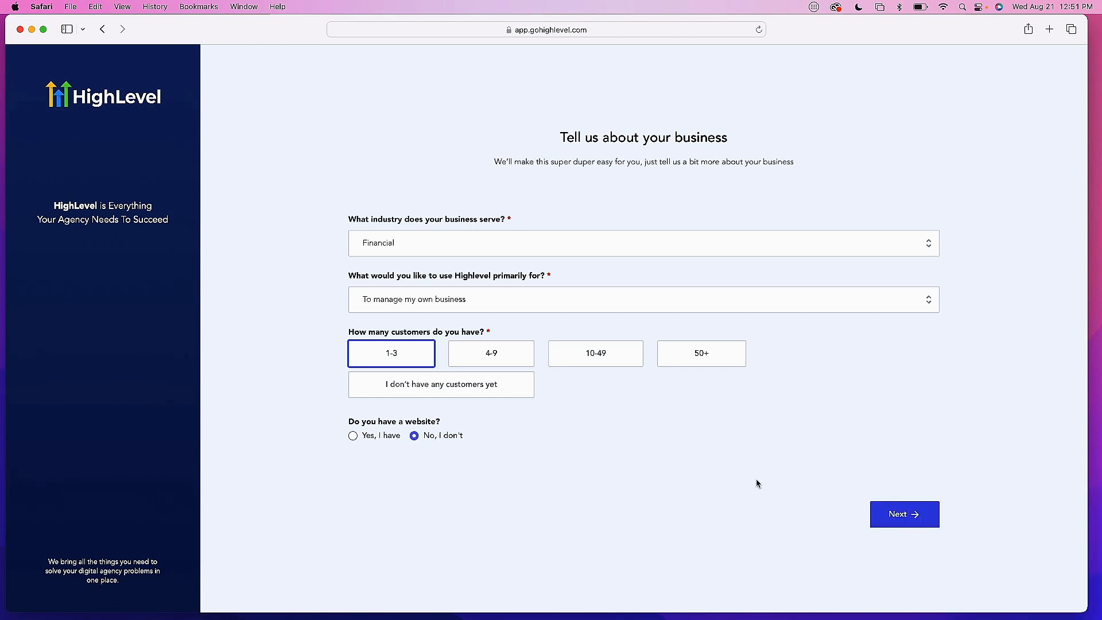
click(898, 515)
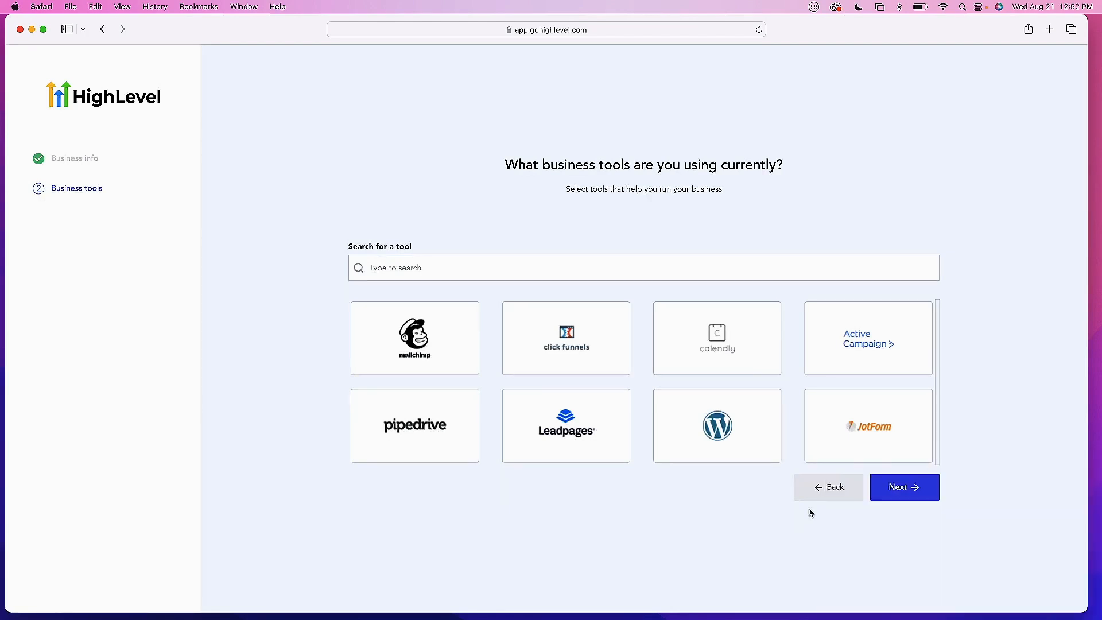
Step: Skip past the tools question and features overview, then verify the email with the emailed code
click(896, 493)
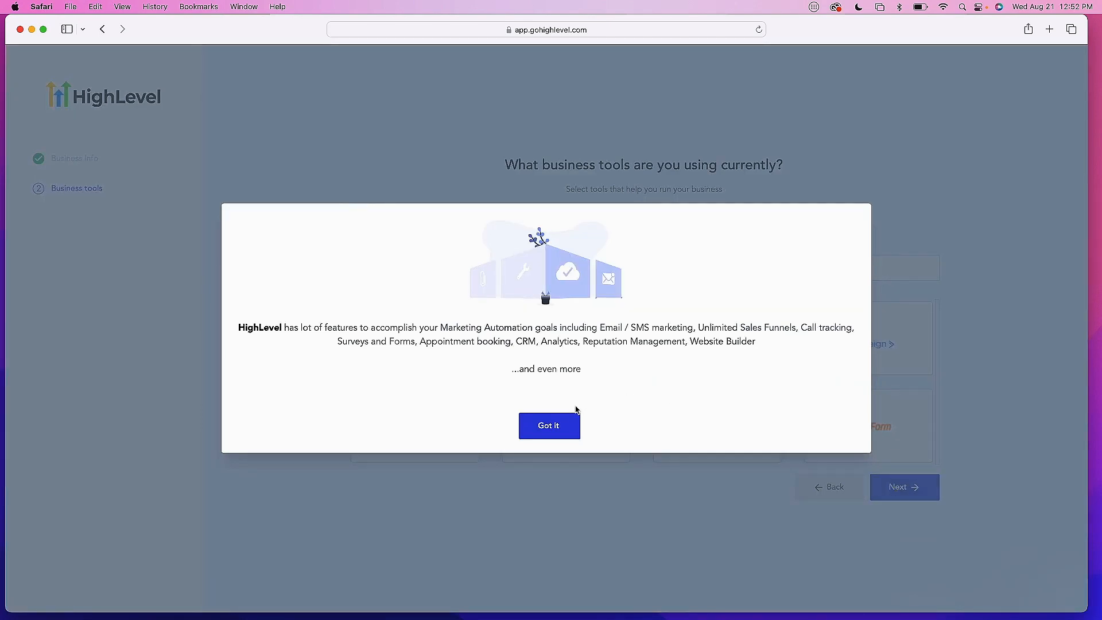
click(557, 424)
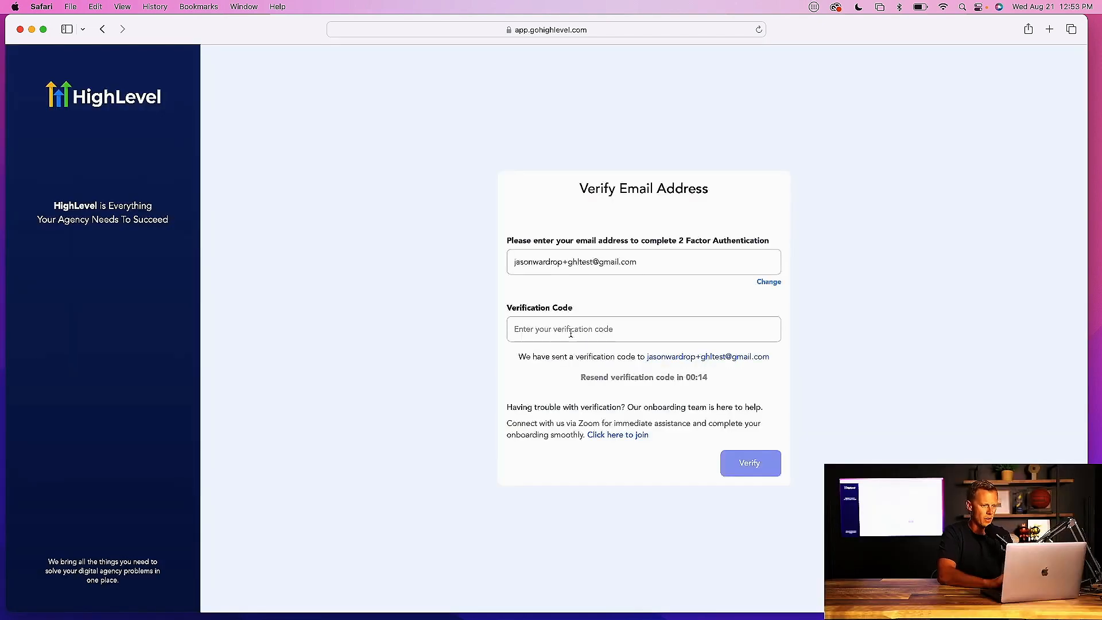
click(571, 333)
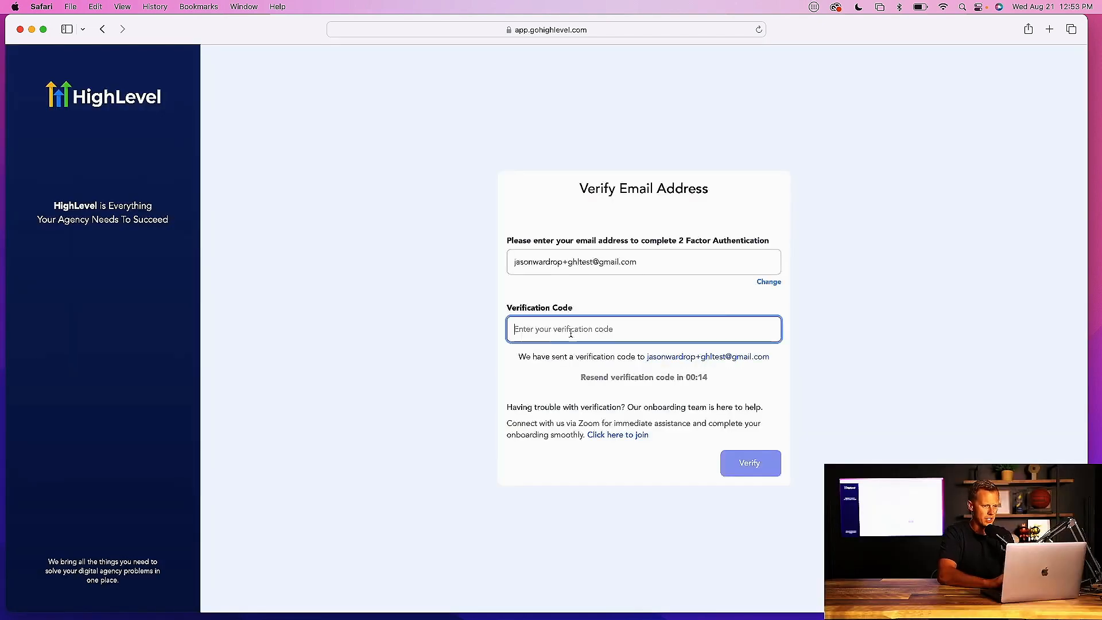
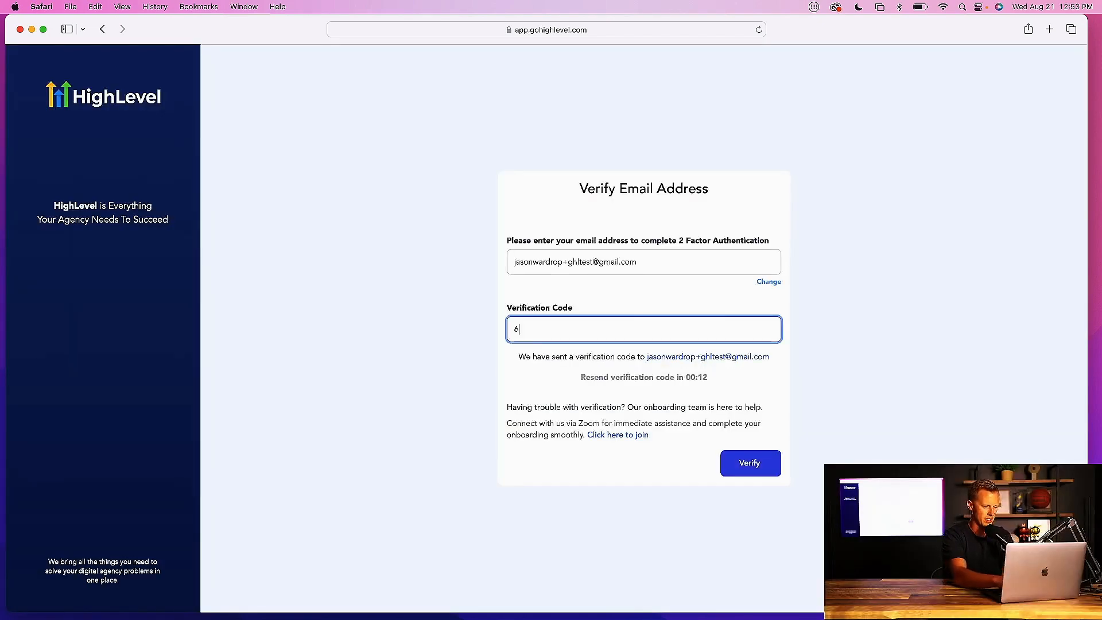
click(735, 462)
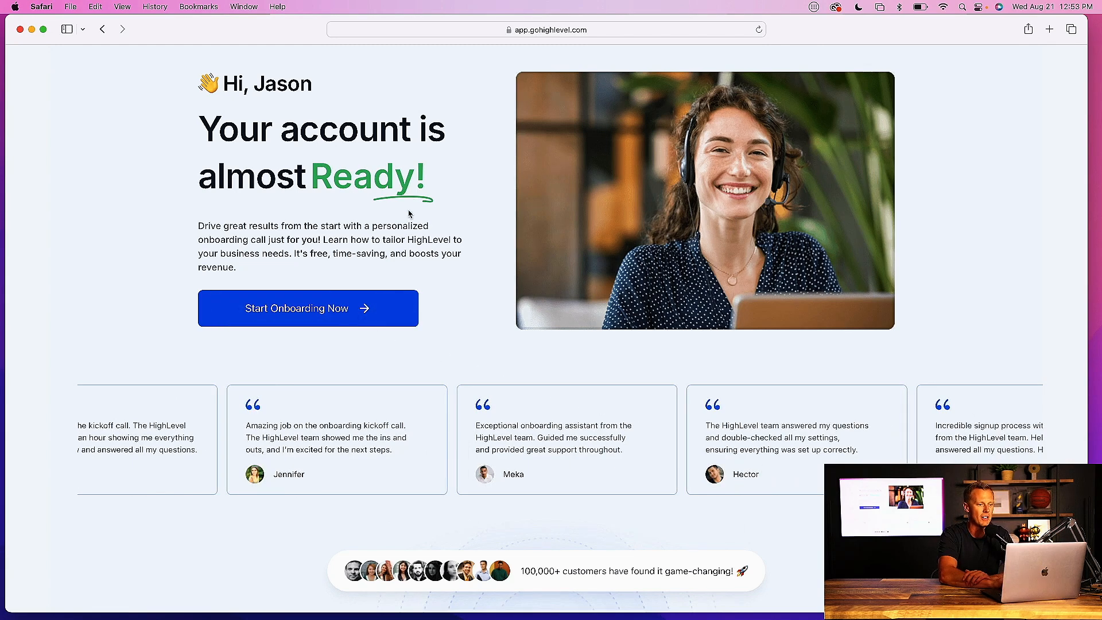
Step: Start onboarding and enter business name ACME with the owner's first and last name
click(327, 320)
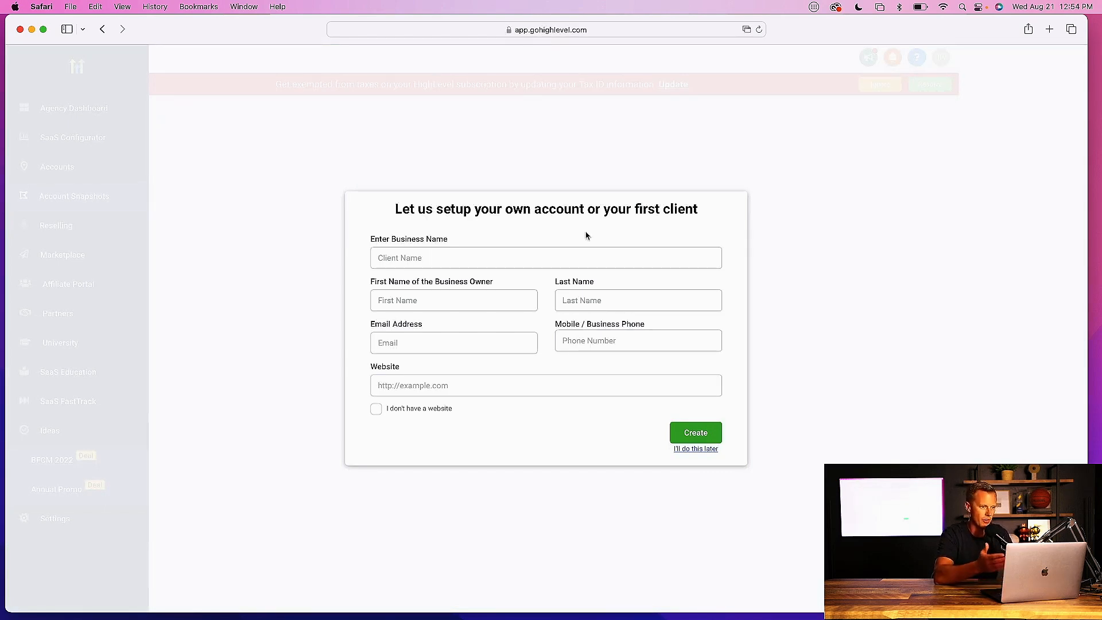
click(520, 256)
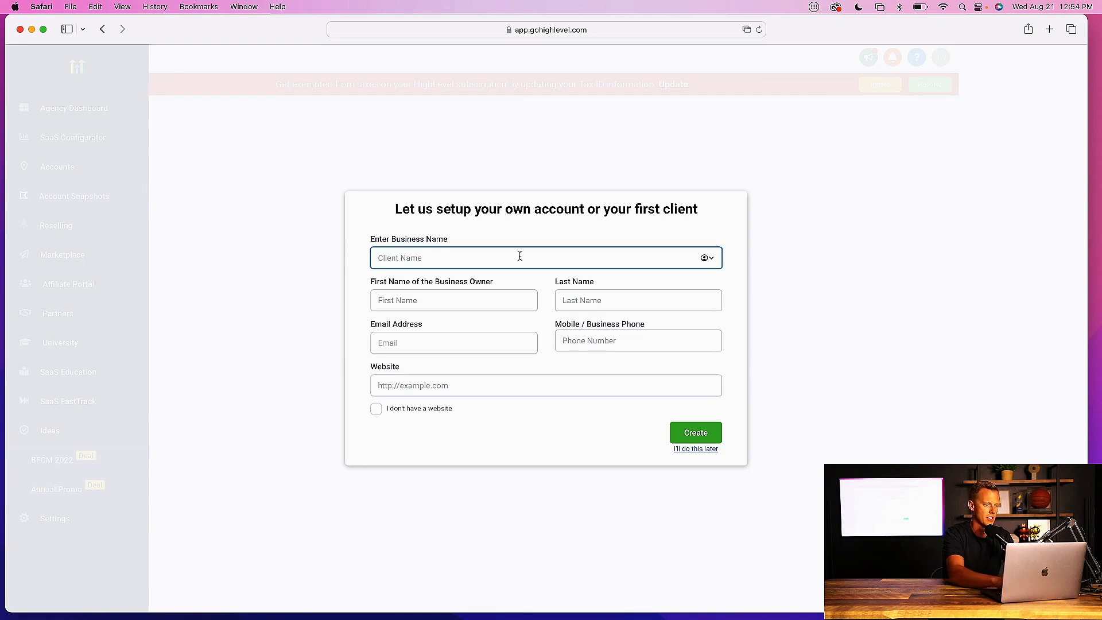
text(ACME)
key(Tab)
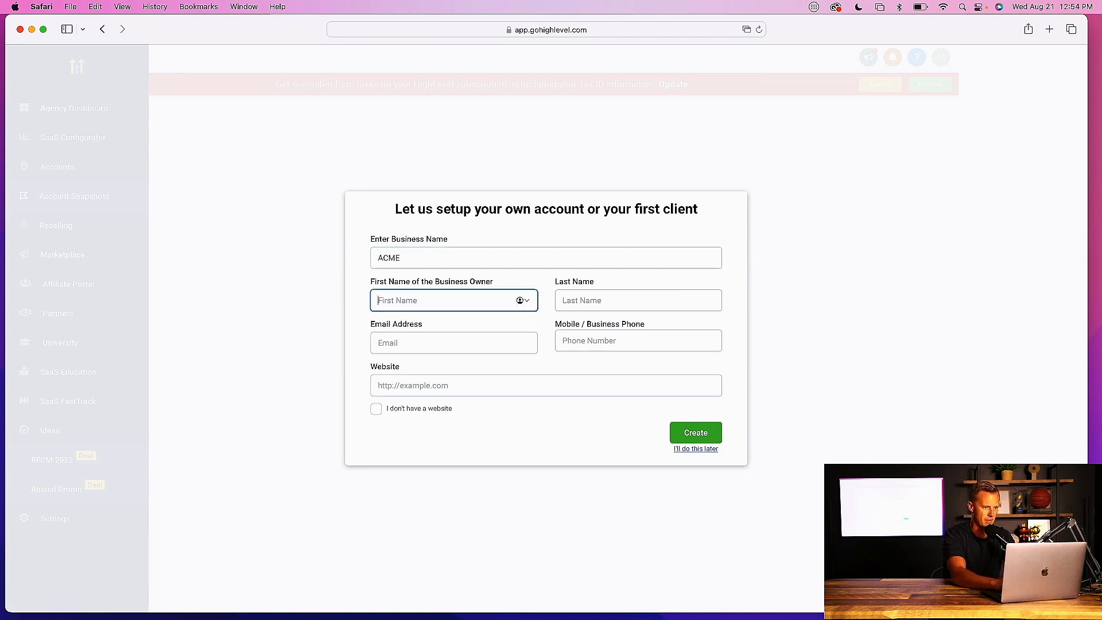
key(Tab)
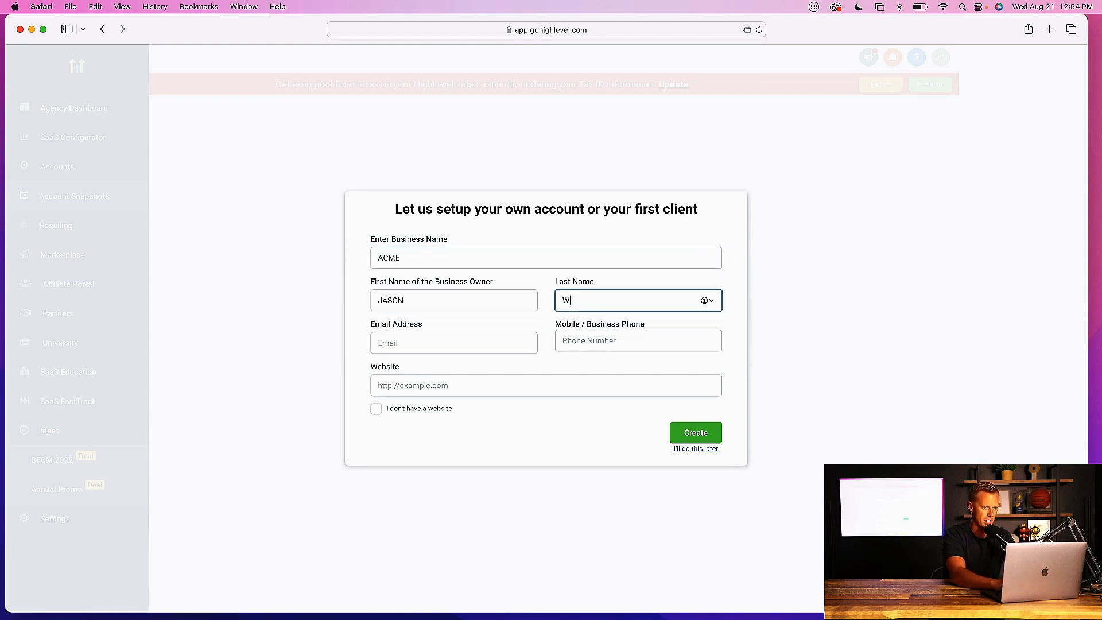
key(Tab)
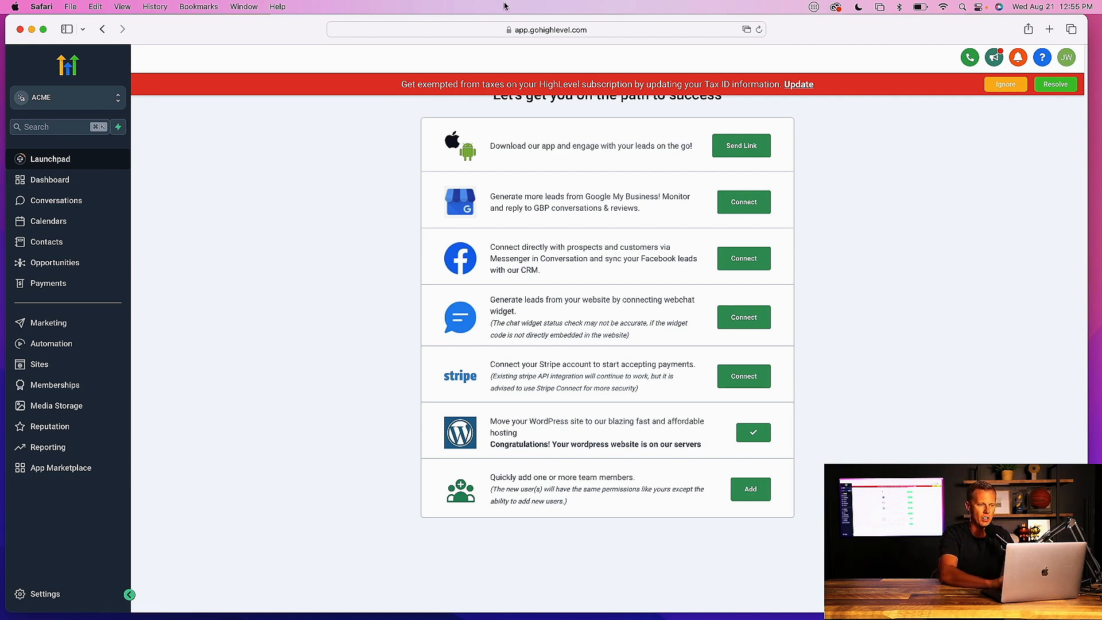
Step: Switch from the ACME sub-account up to the Agency View
click(117, 99)
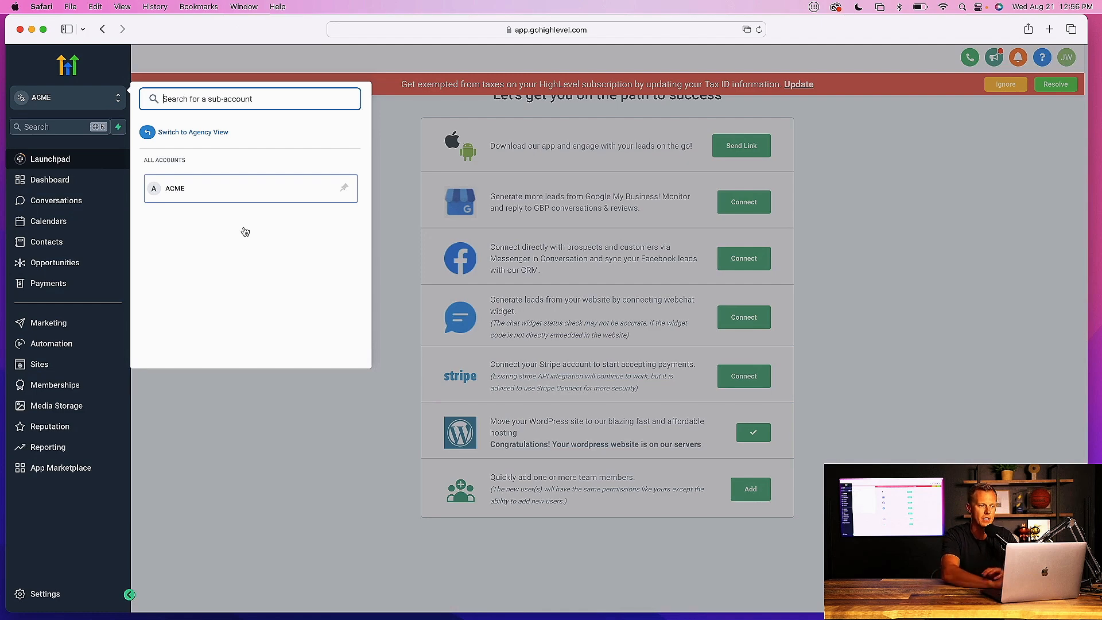
click(183, 133)
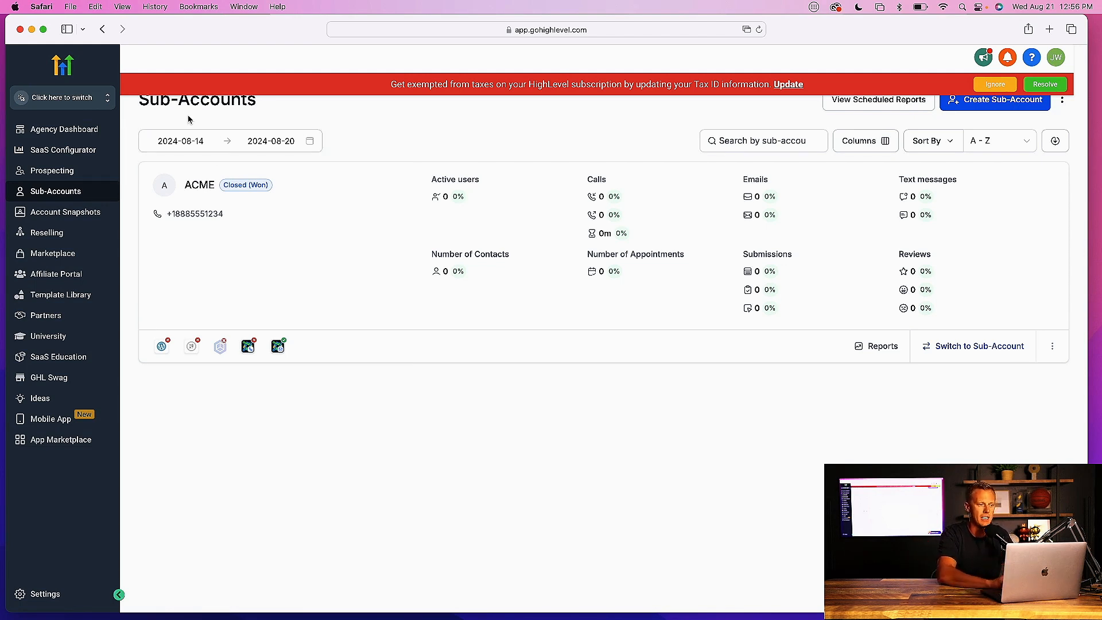
Step: Ignore the tax ID notice, view the SaaS Configurator dashboard, then switch back into ACME
click(996, 84)
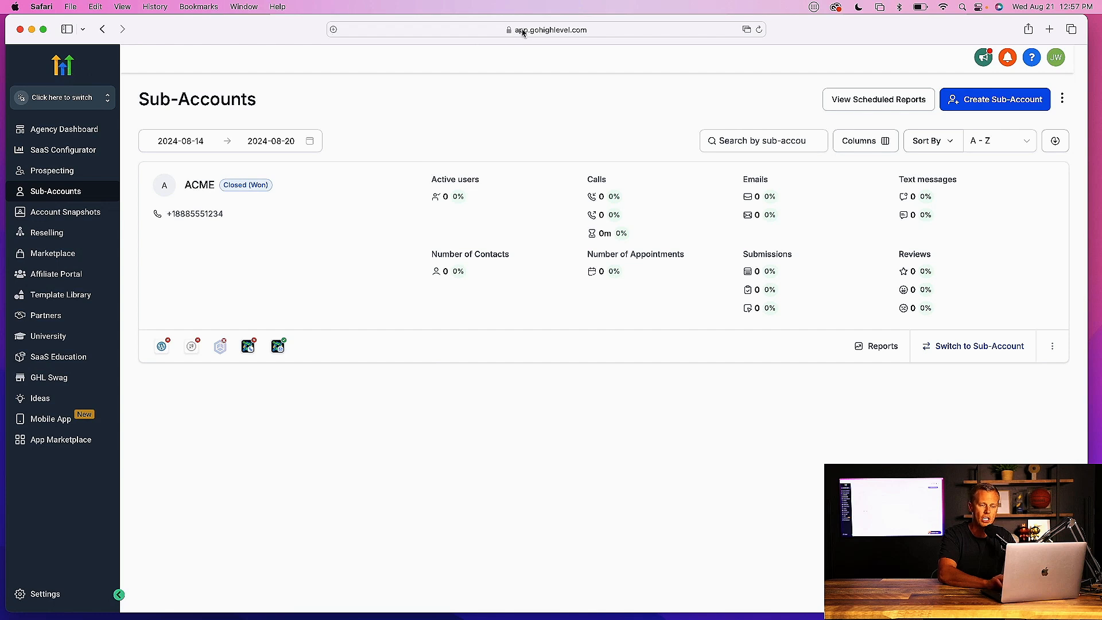
click(75, 150)
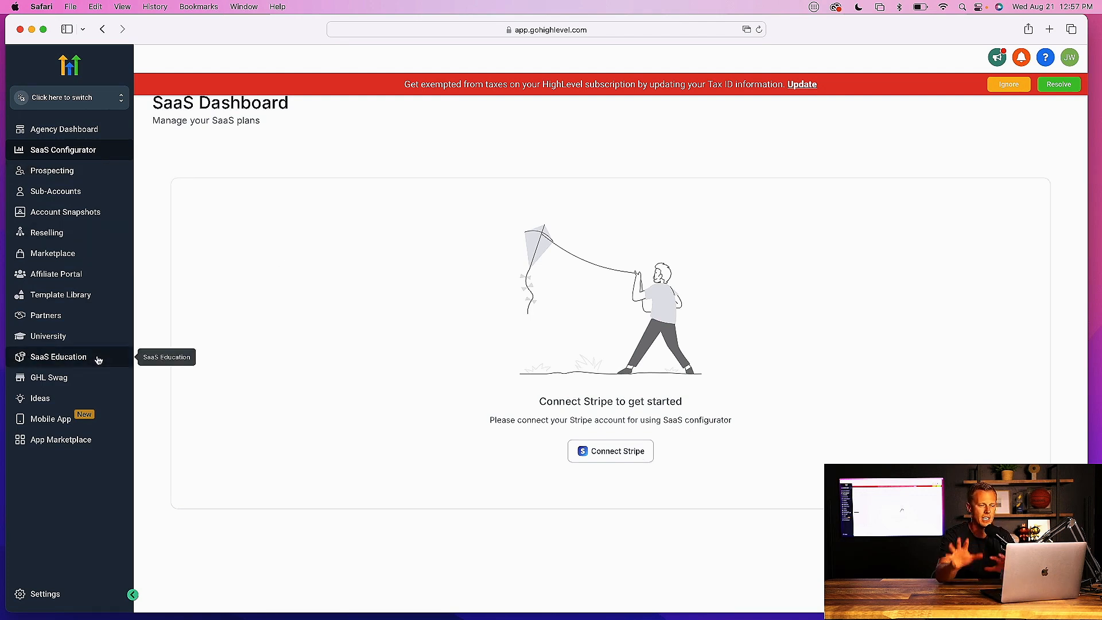
click(95, 99)
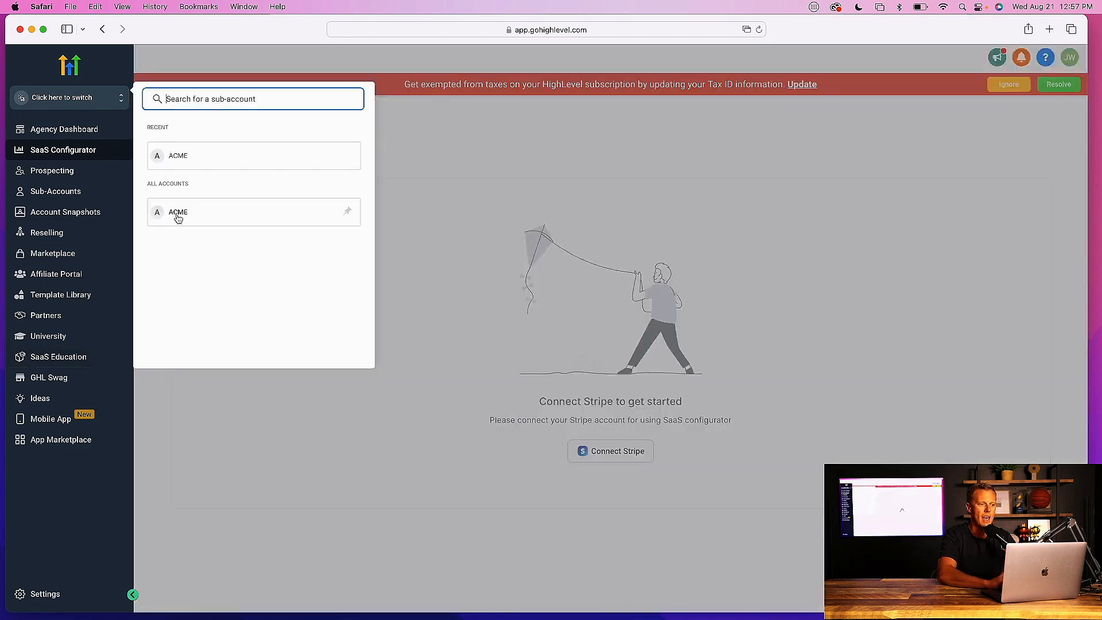
click(178, 217)
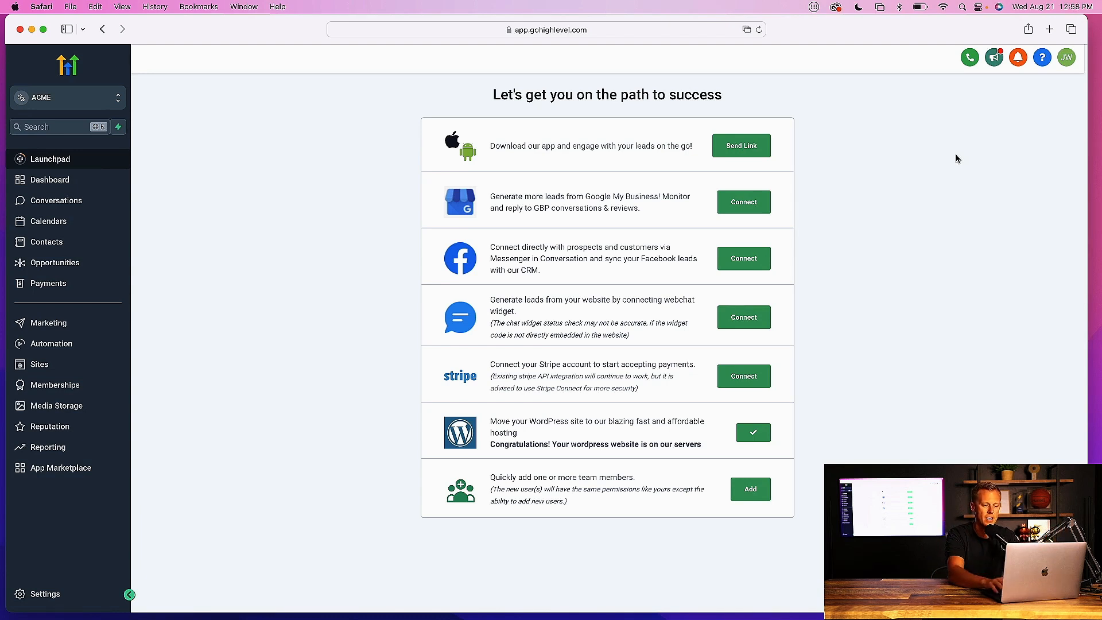
Step: Load the pasted AI Employee snapshot link in a new tab and confirm the import
key(super+t)
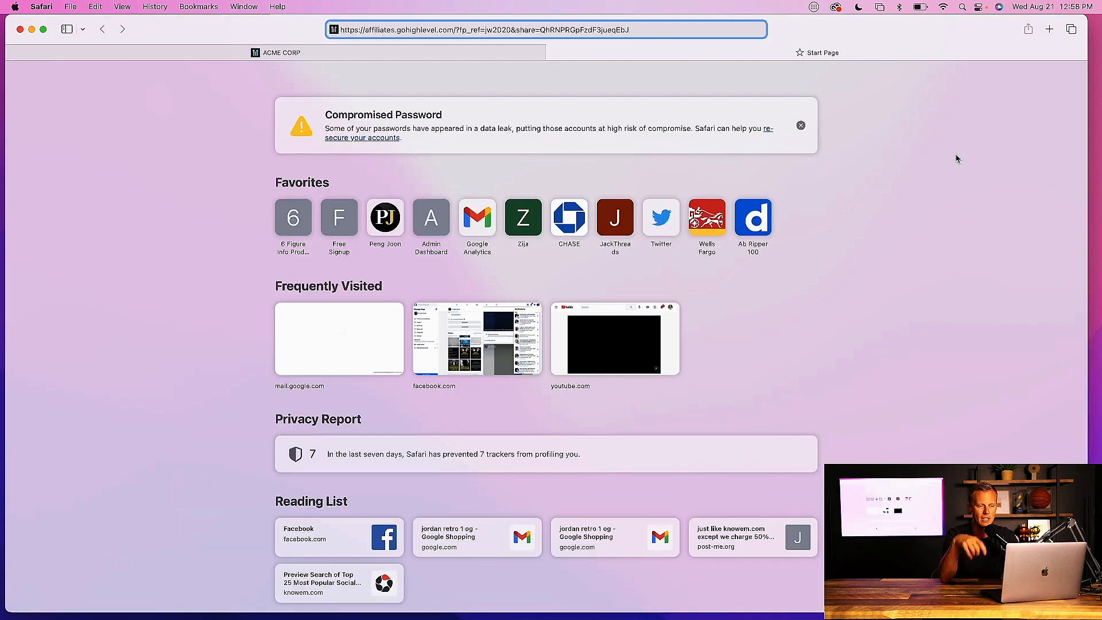
key(Return)
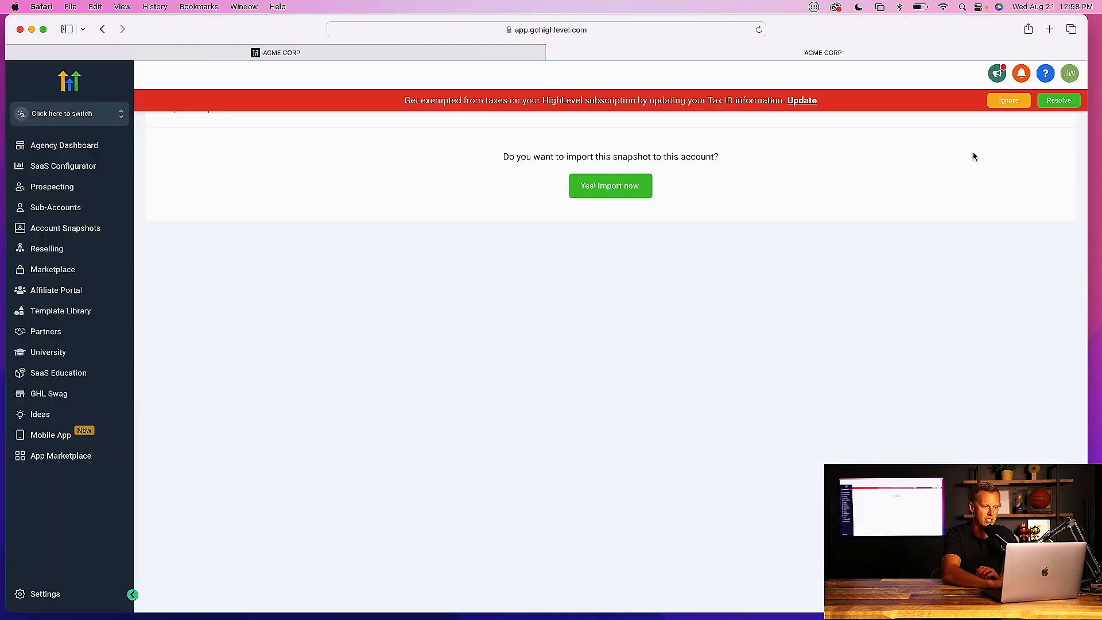
click(624, 188)
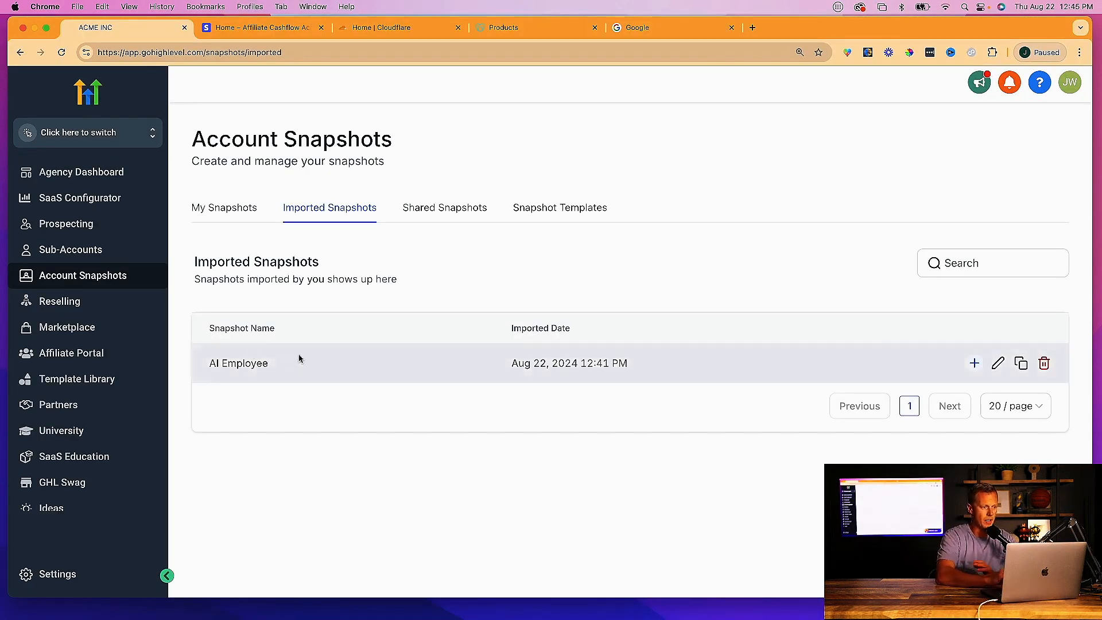
Step: From ACME's account details, load the 'Imported - AI Employee' snapshot with all assets selected
click(93, 258)
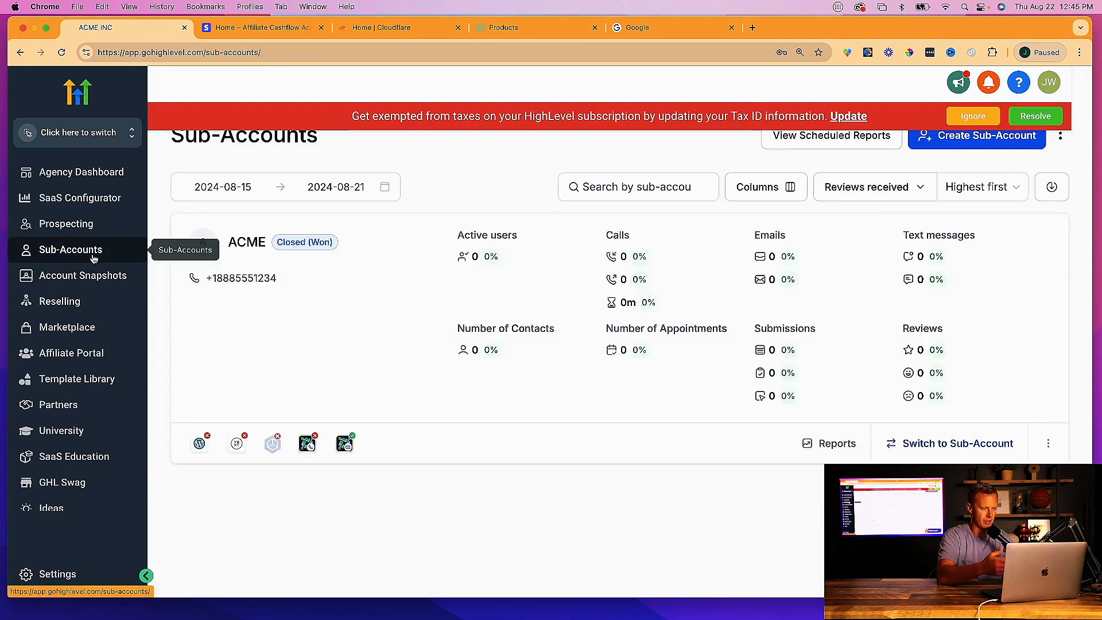
click(244, 246)
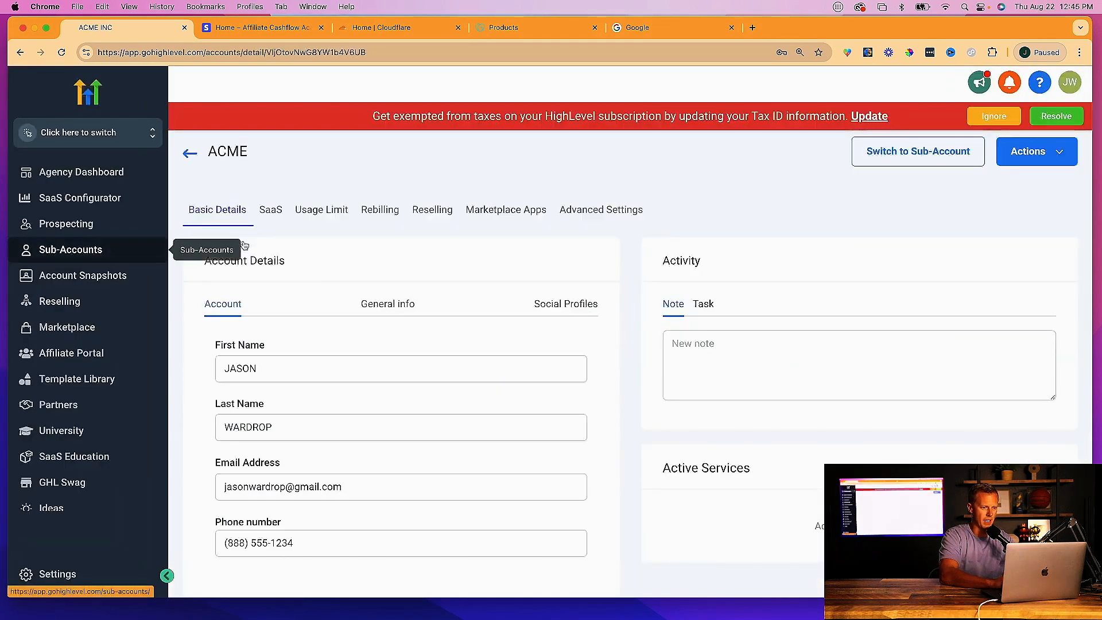
click(1040, 155)
click(1011, 184)
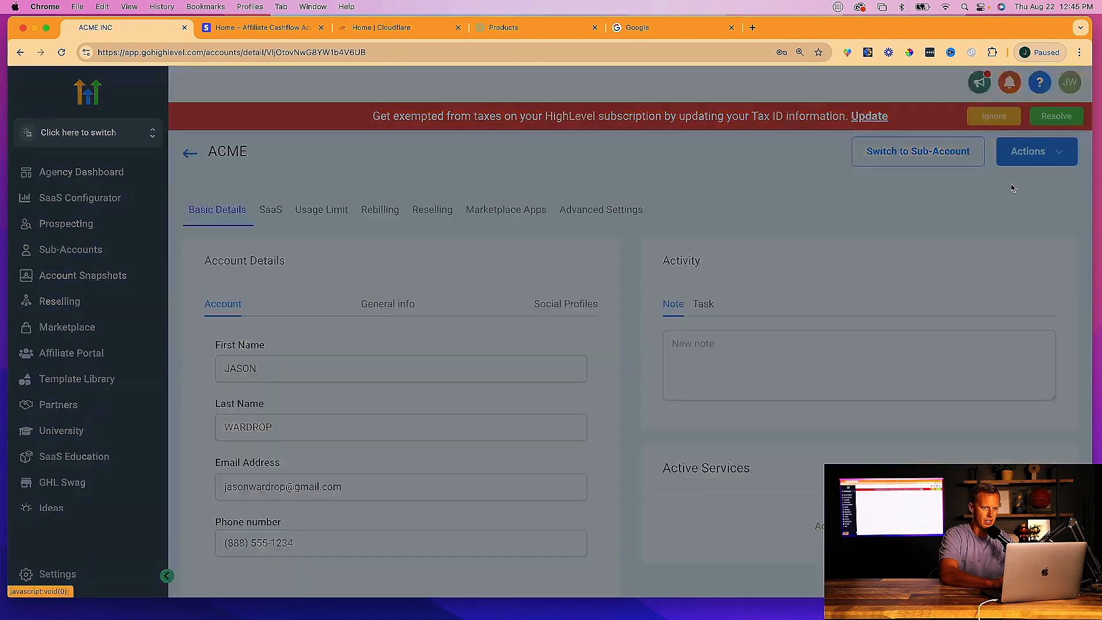
click(682, 303)
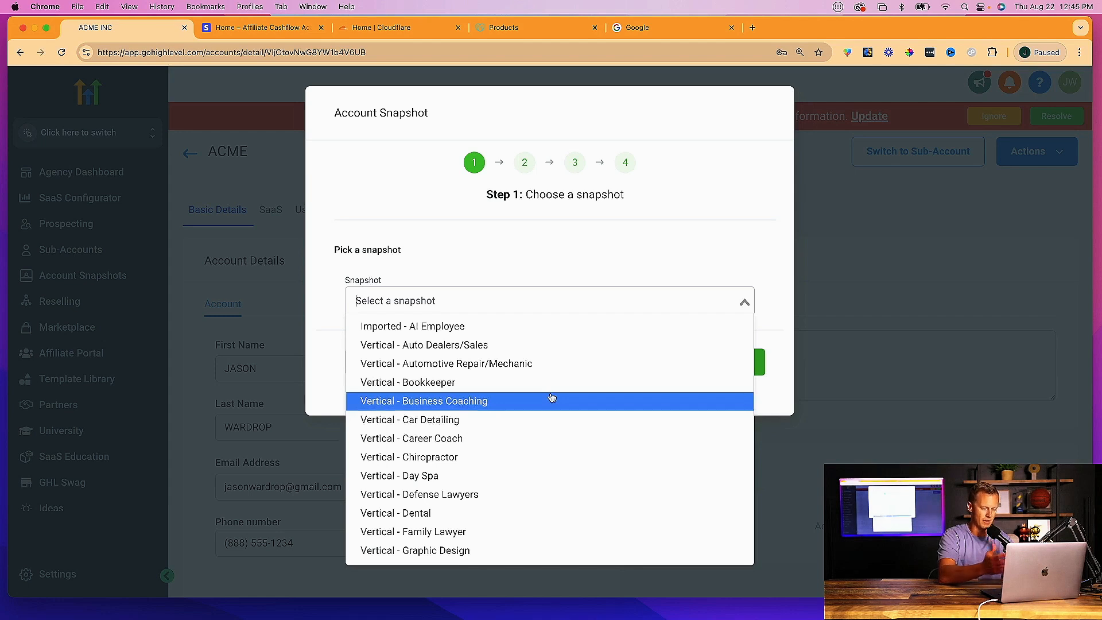
click(531, 326)
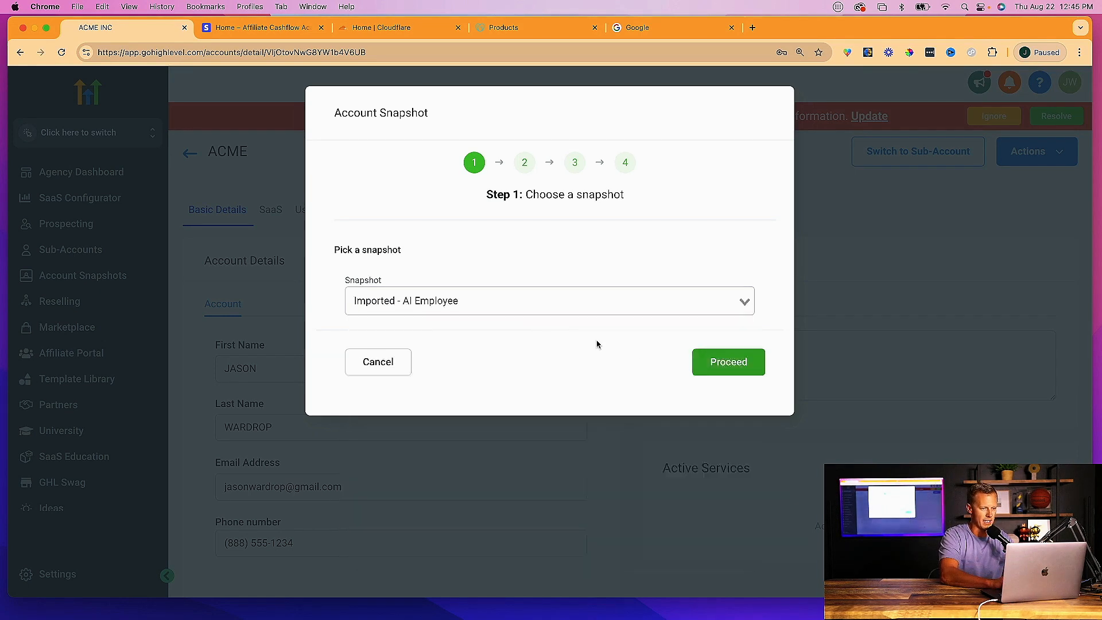
click(722, 366)
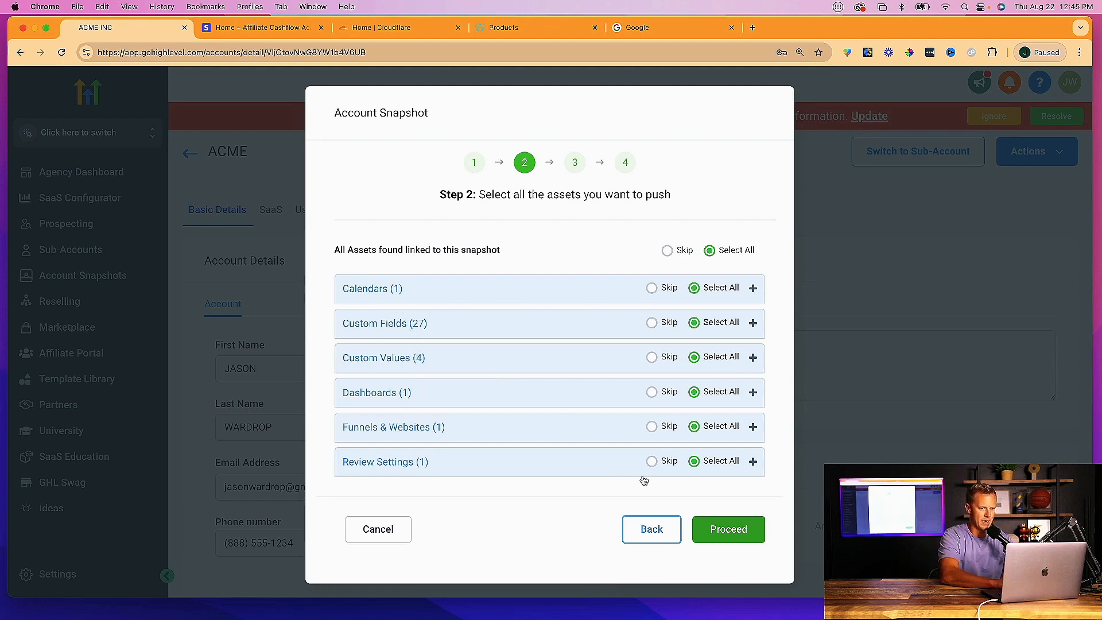
click(728, 525)
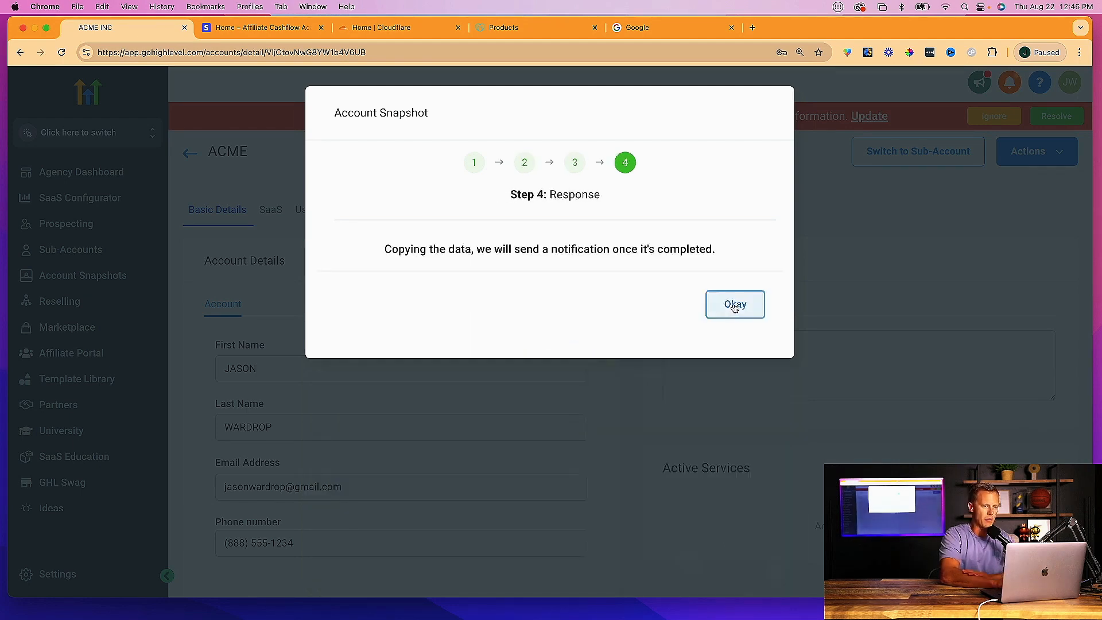
Step: Acknowledge the Account Snapshot Response dialog with Okay
click(735, 307)
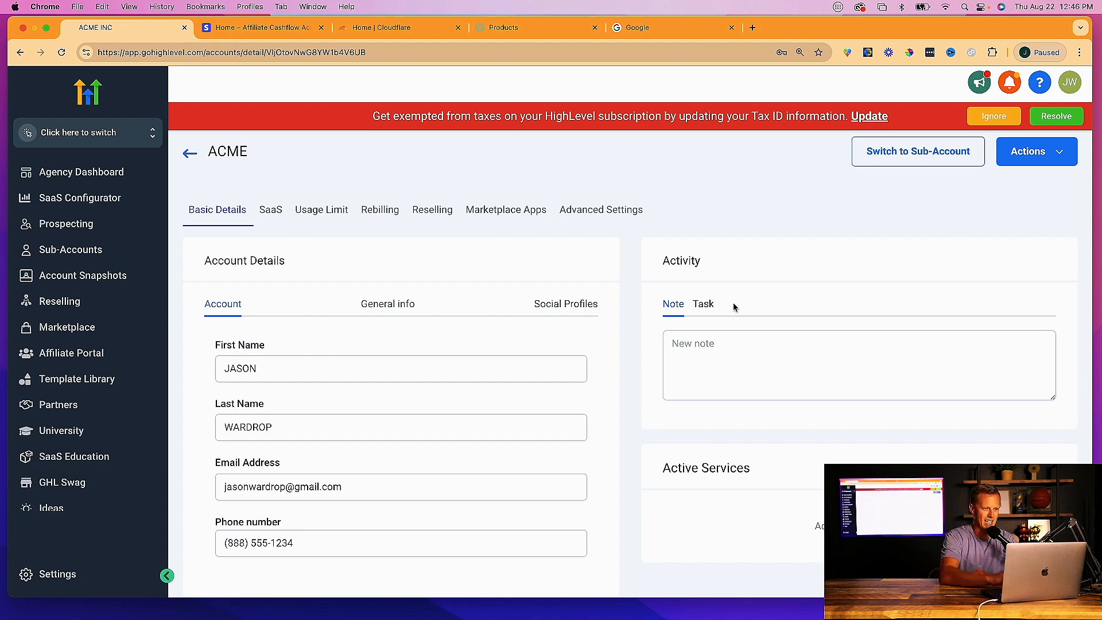
Step: Enter ACME, open Sites > Websites > AI Employee Homepage, and preview its Home page
click(907, 158)
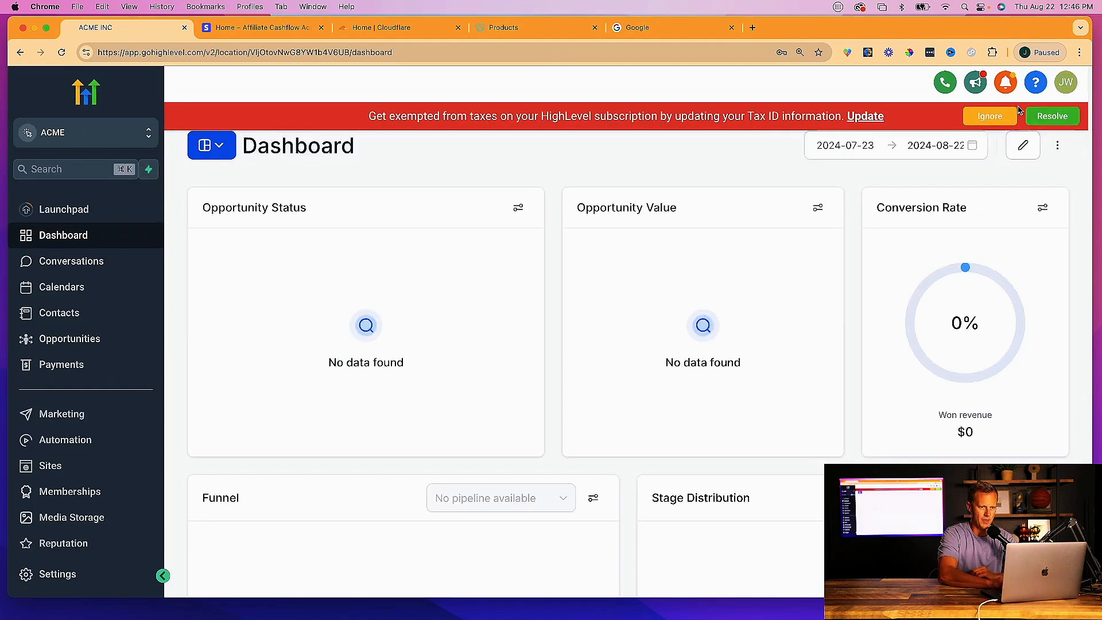
click(996, 121)
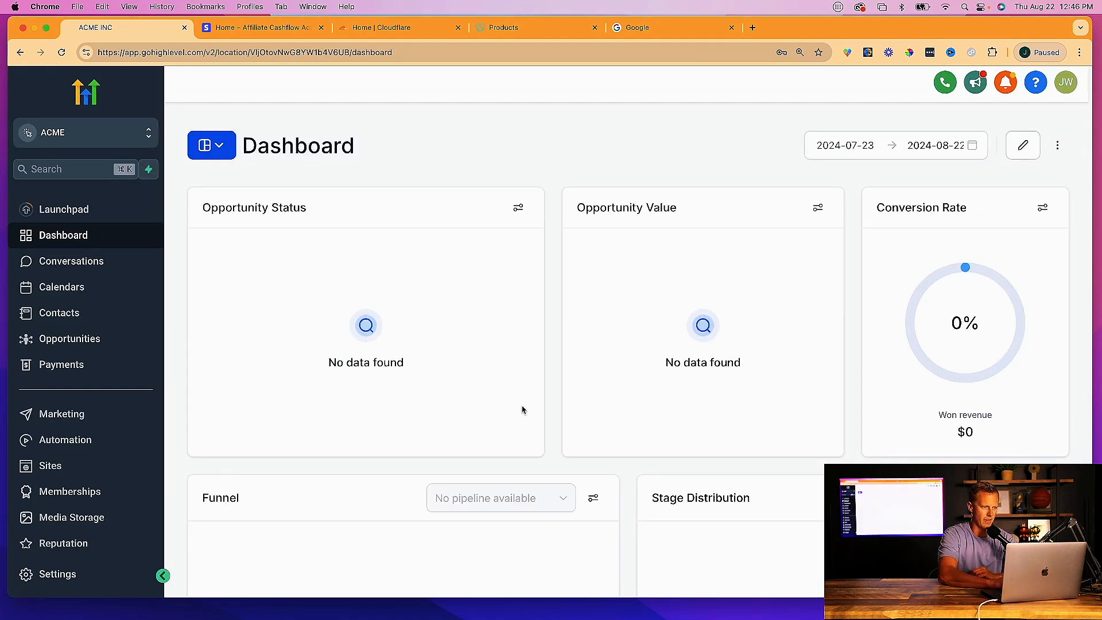
click(101, 467)
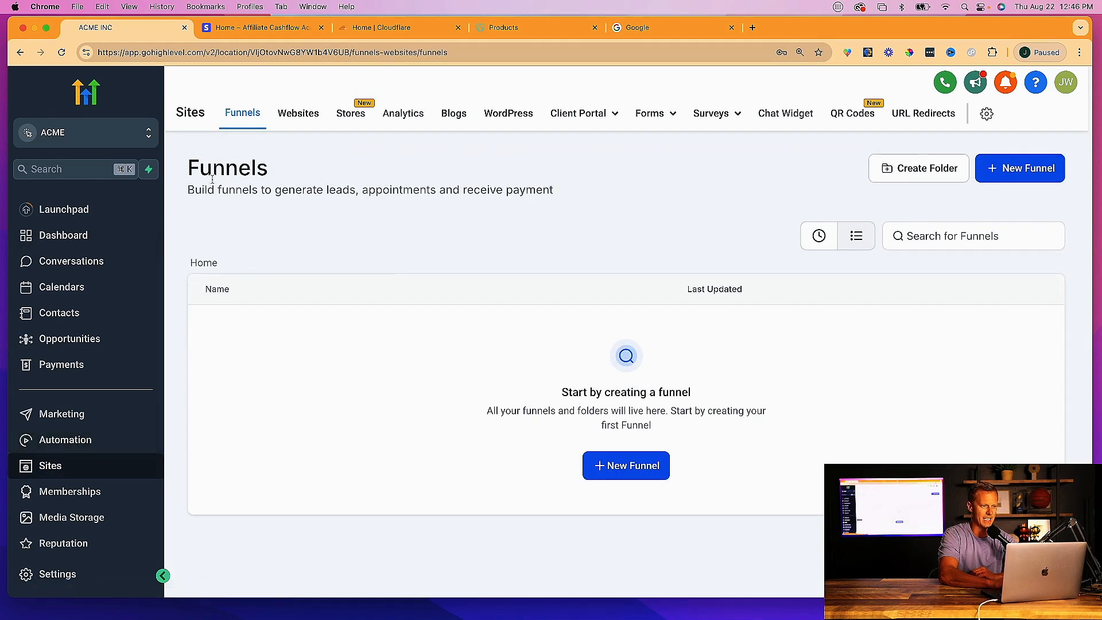
click(293, 123)
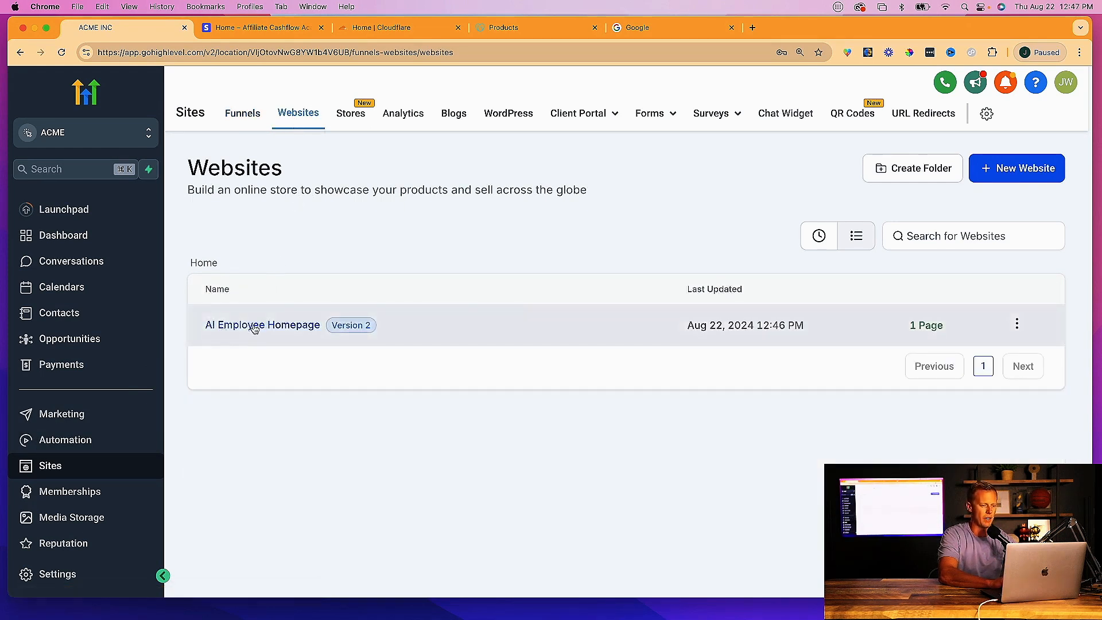
click(254, 326)
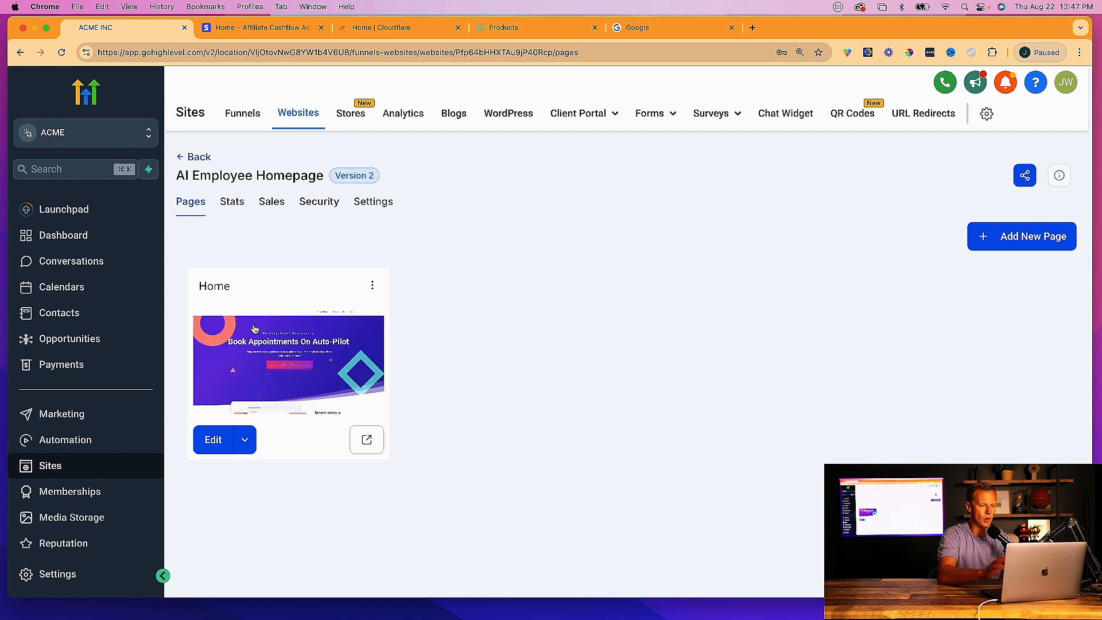
click(364, 443)
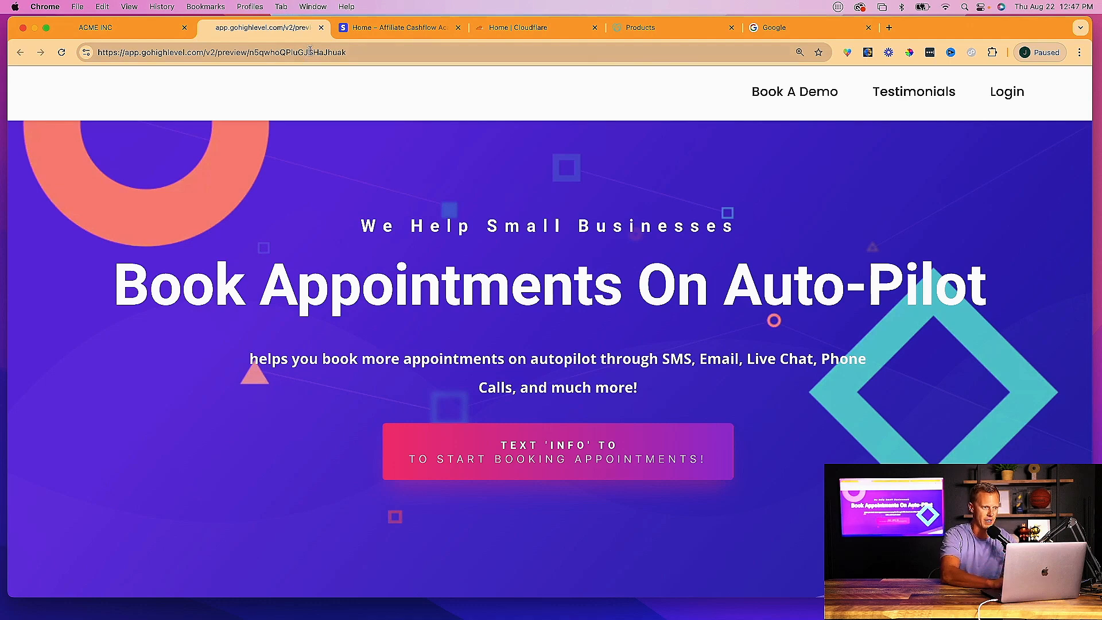
click(322, 29)
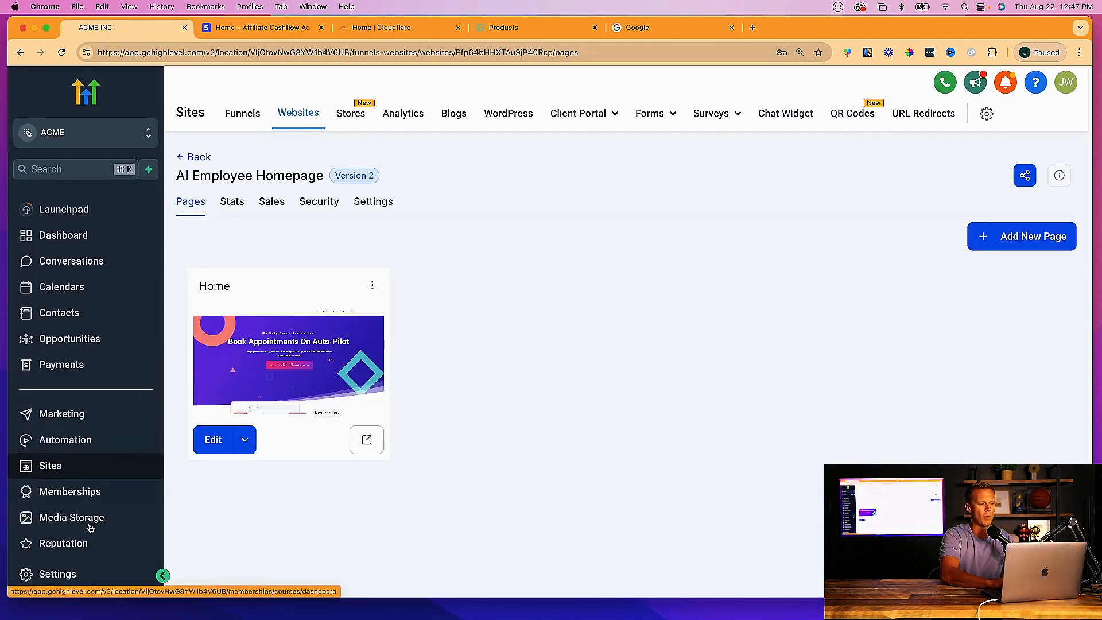
Step: Open Settings and go to the ACME sub-account's Custom Values list
click(68, 574)
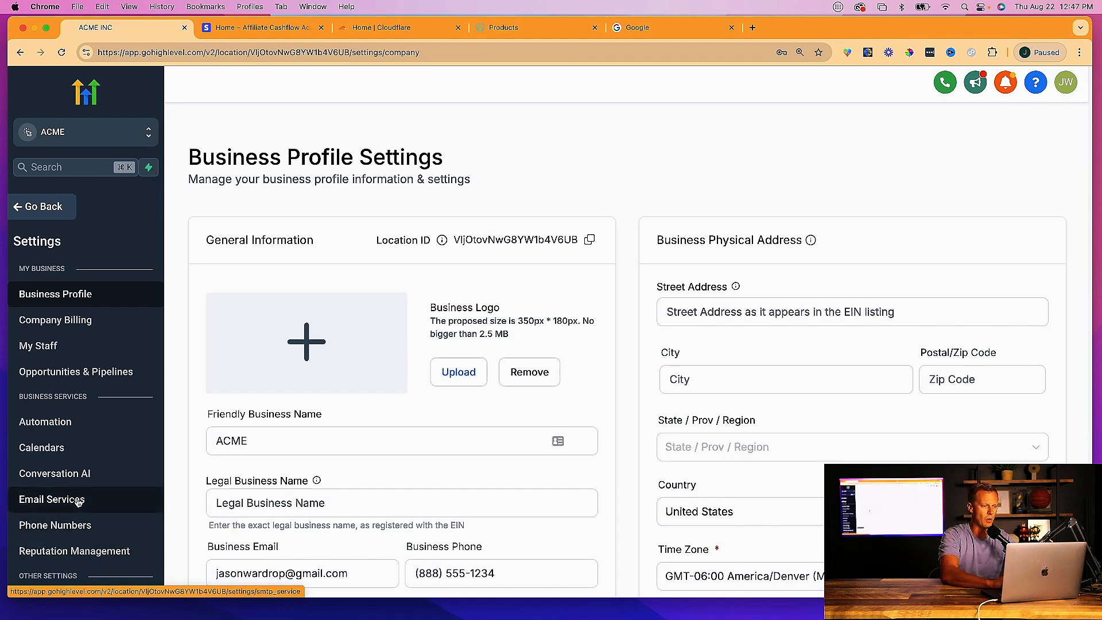
scroll(78, 500, down, 2)
scroll(78, 502, down, 4)
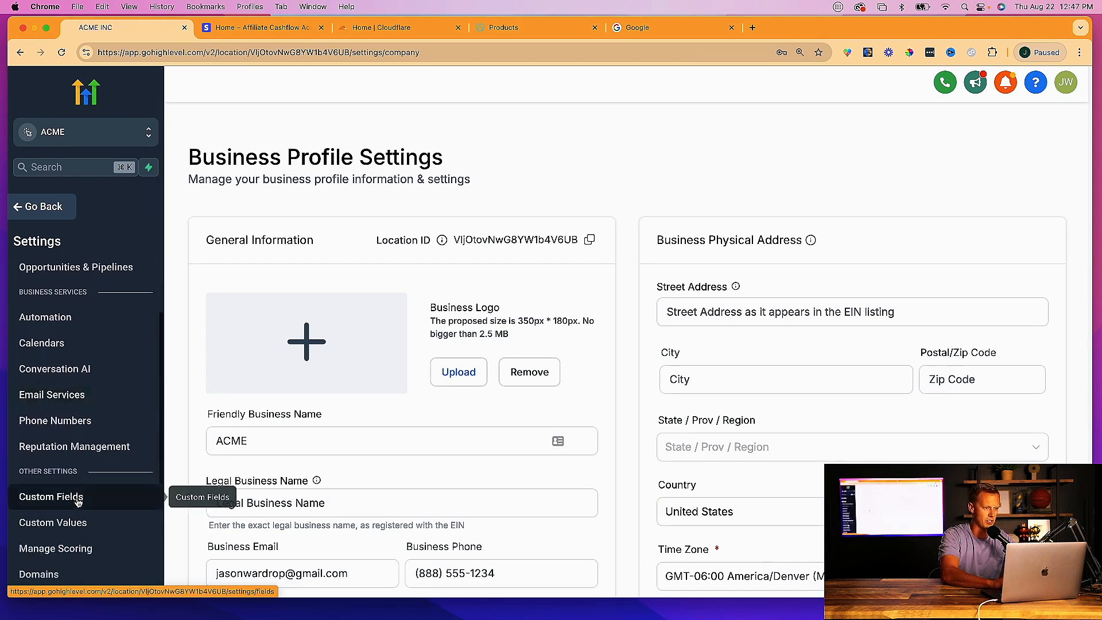
click(70, 522)
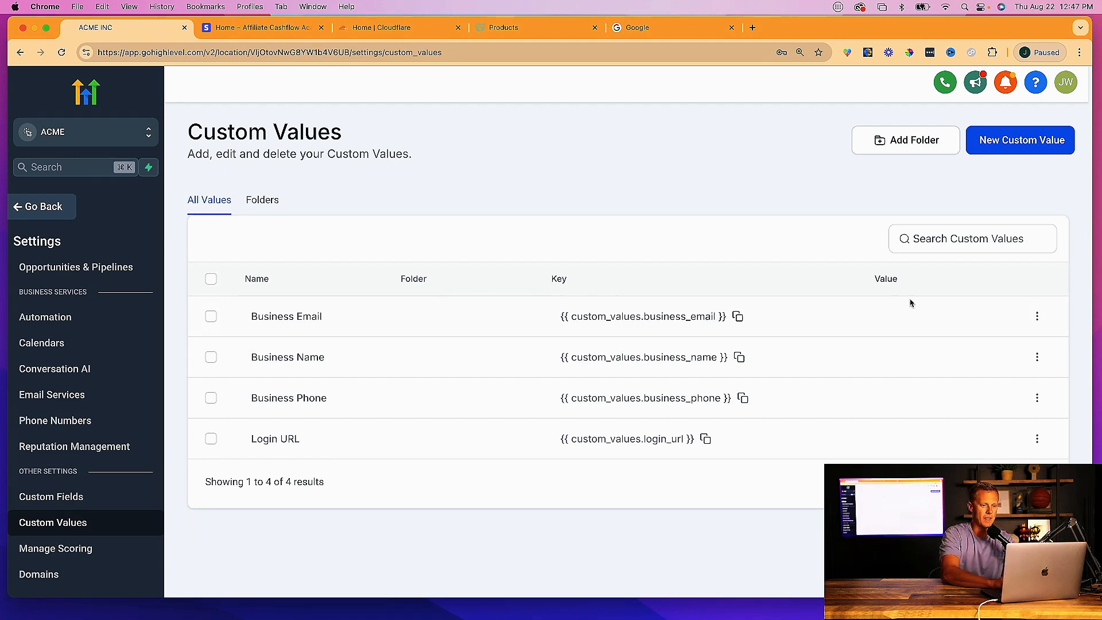
Step: Set the Business Email custom value to a placeholder e-mail address
click(1037, 317)
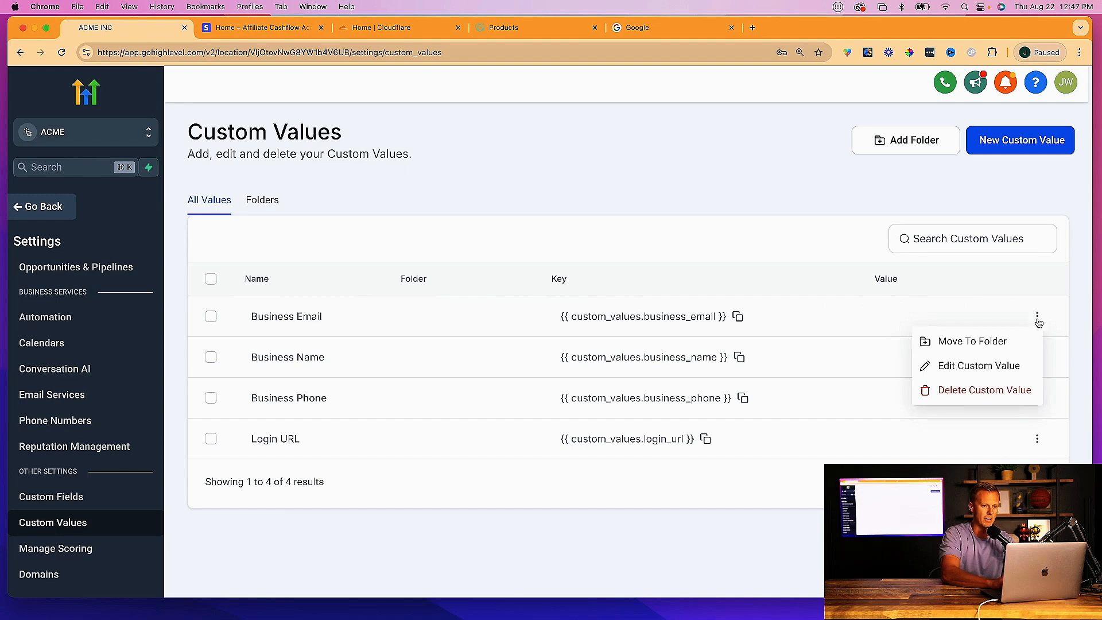
click(1002, 366)
click(611, 369)
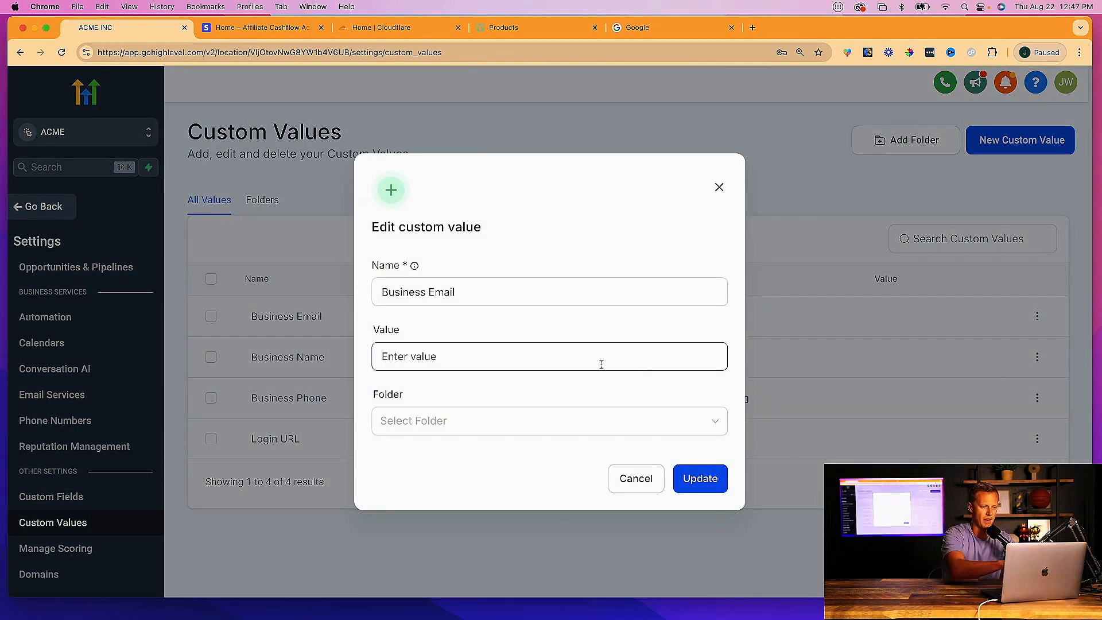
text(your )
text(mail@gmail.com)
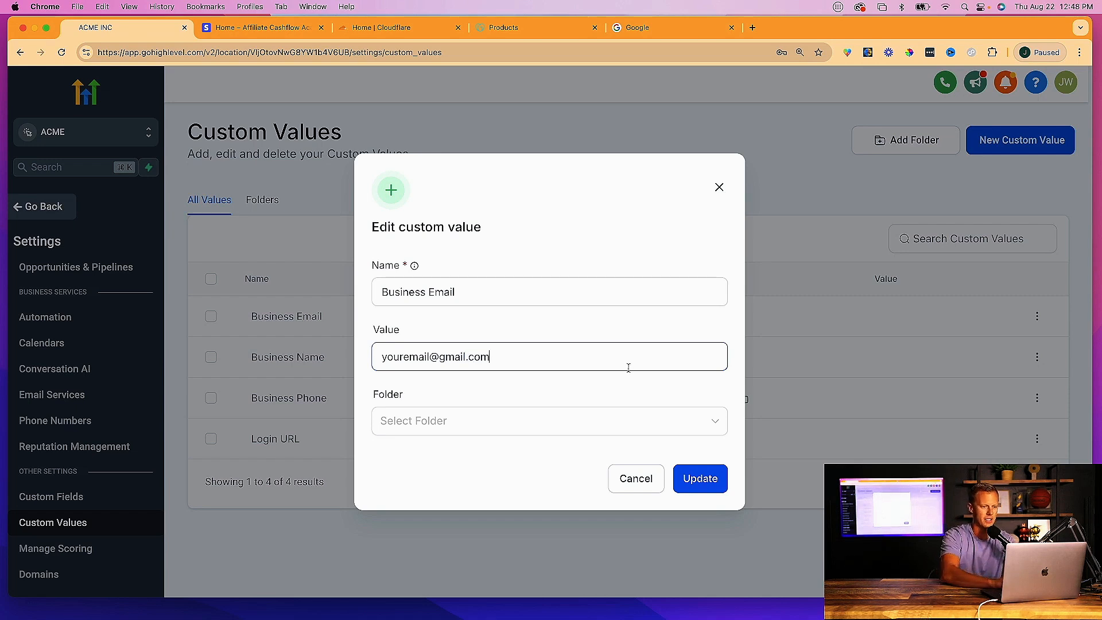
click(696, 473)
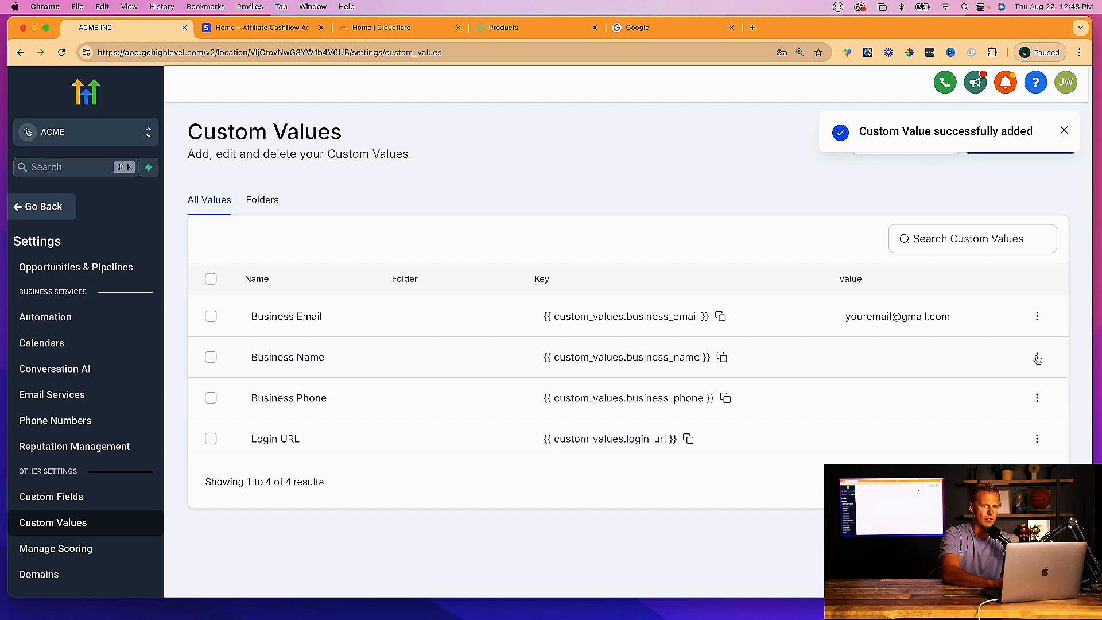
Step: Set Business Name to ACME, then return to the AI Employee Homepage pages
click(1037, 357)
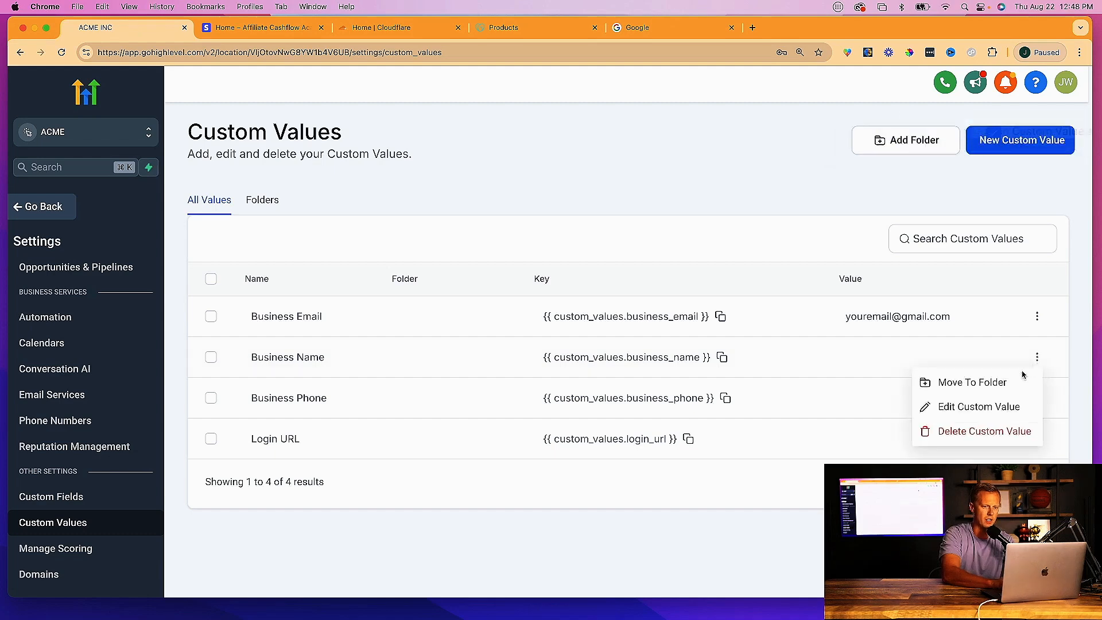
click(987, 407)
click(570, 346)
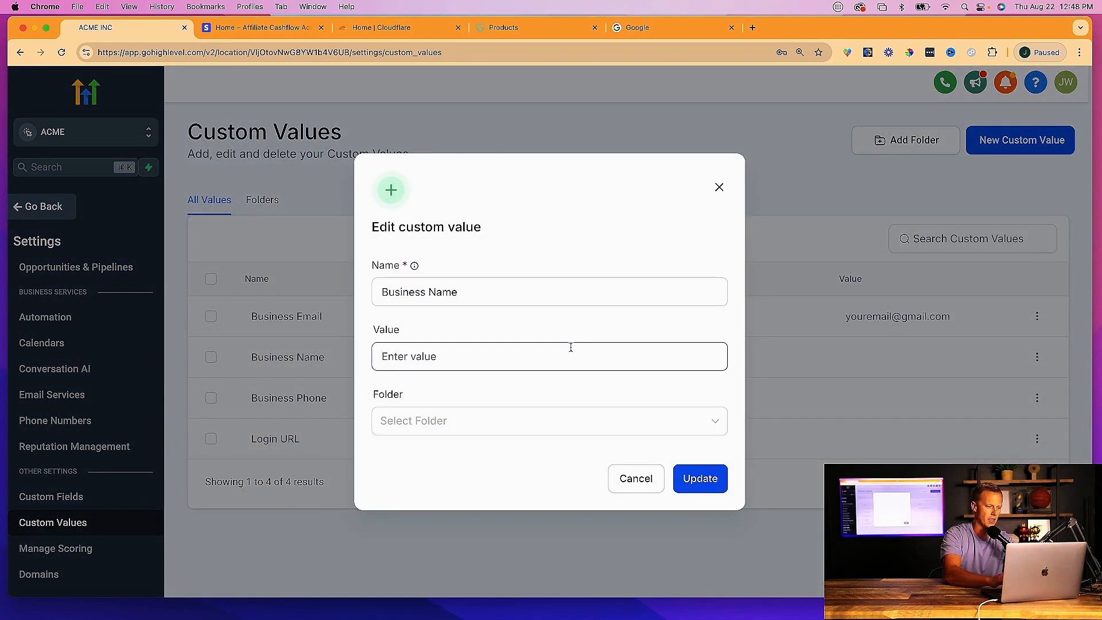
text(ACME)
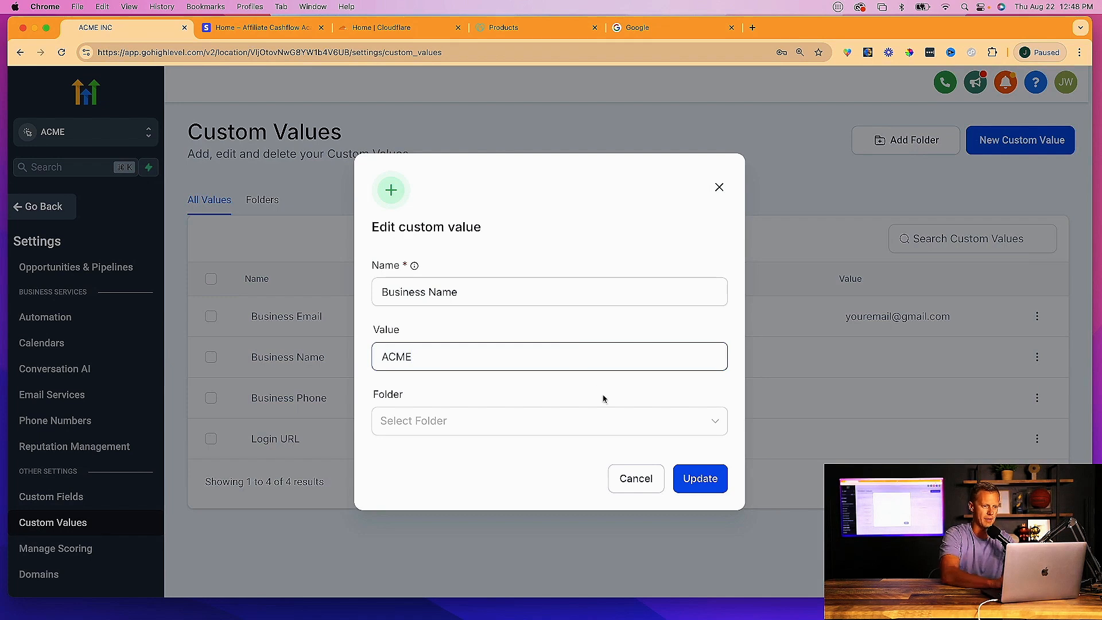
click(697, 476)
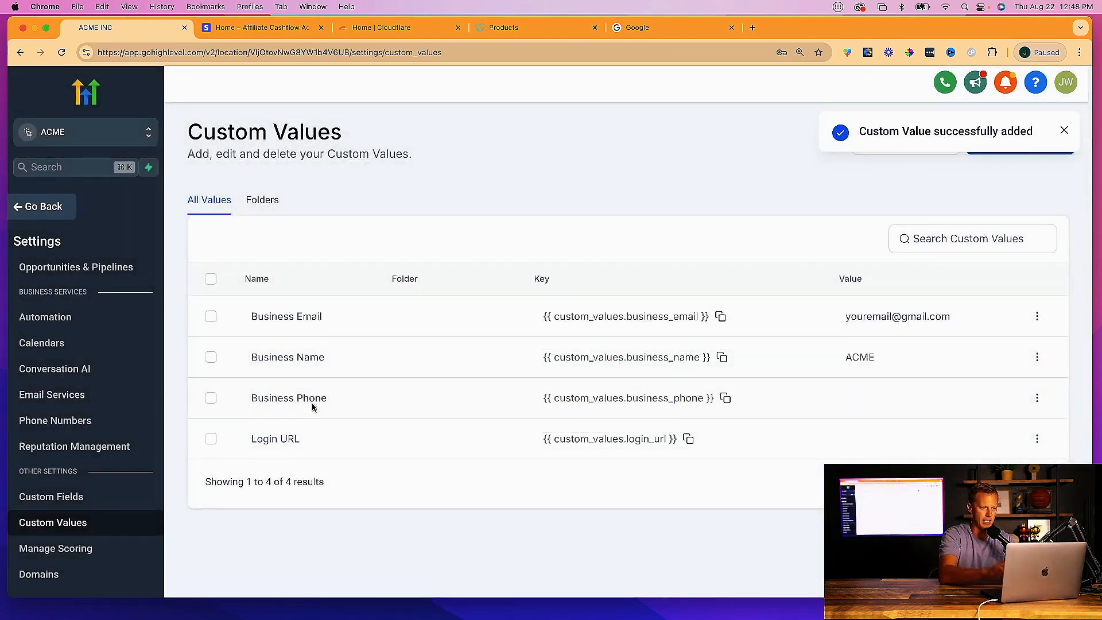
click(51, 208)
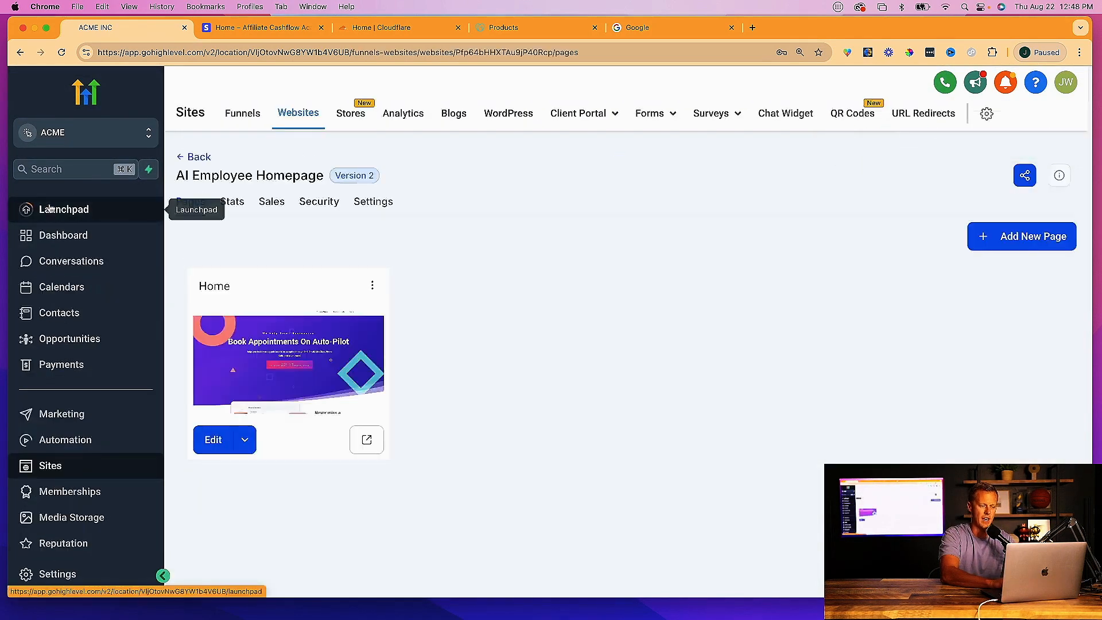
Step: Preview the updated Home page in a new tab, scroll through it, then return to the pages tab
click(366, 440)
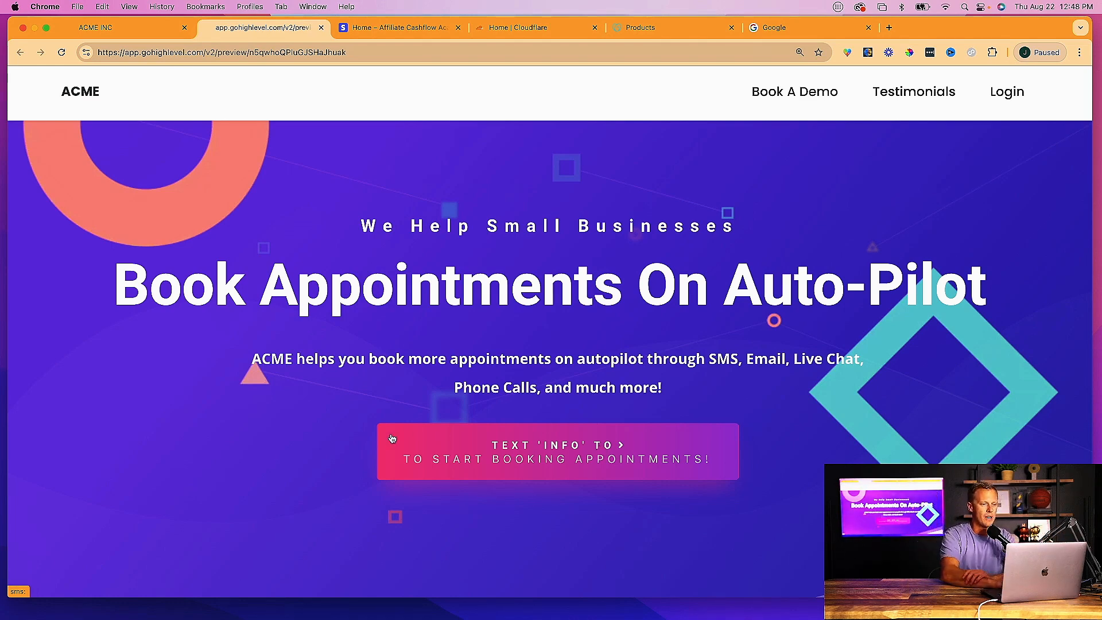
scroll(391, 437, down, 10)
scroll(391, 437, down, 7)
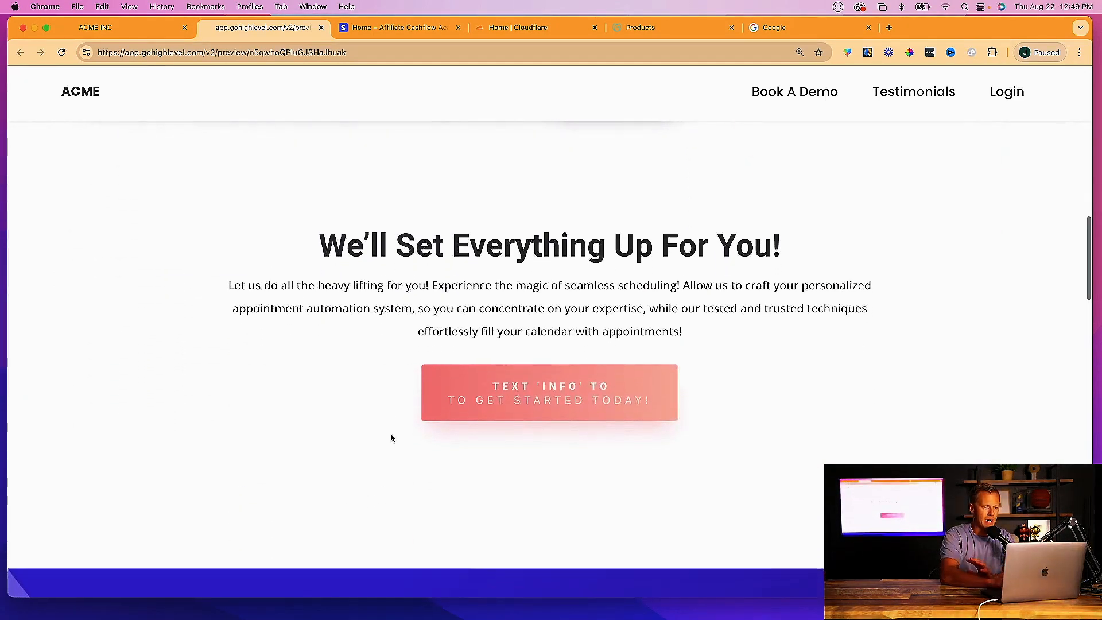
scroll(391, 437, down, 5)
scroll(391, 437, down, 5)
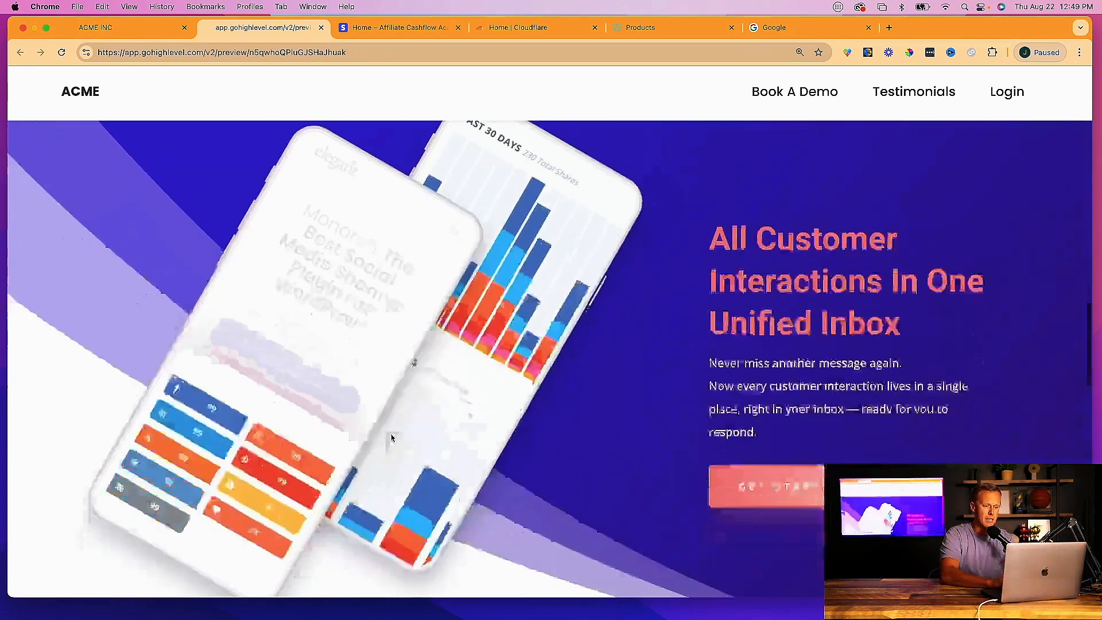
scroll(391, 437, down, 10)
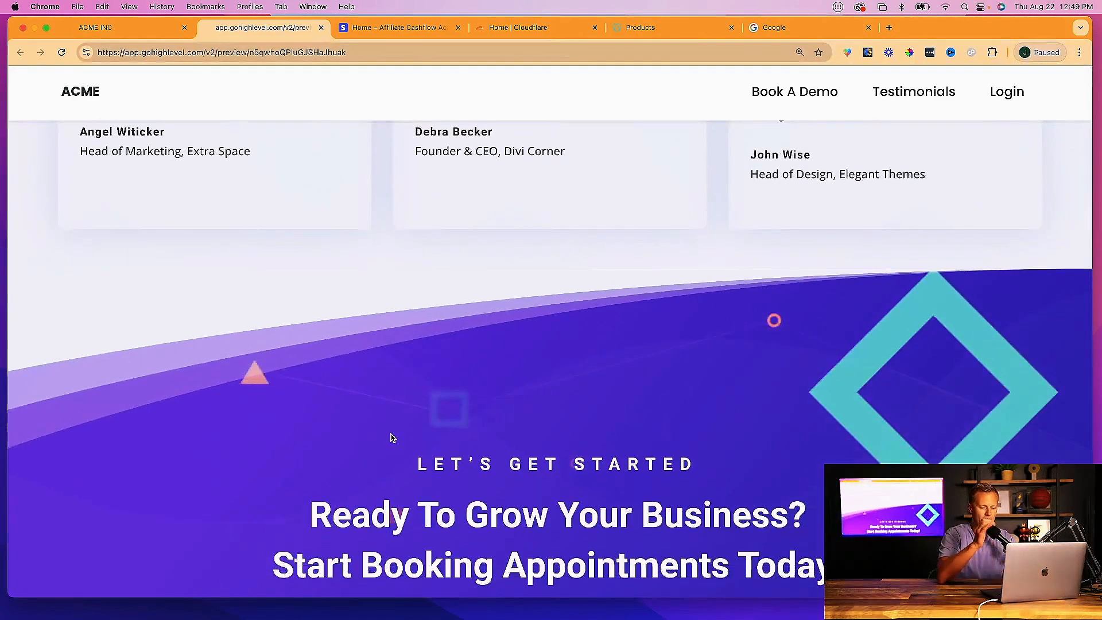
scroll(391, 437, up, 20)
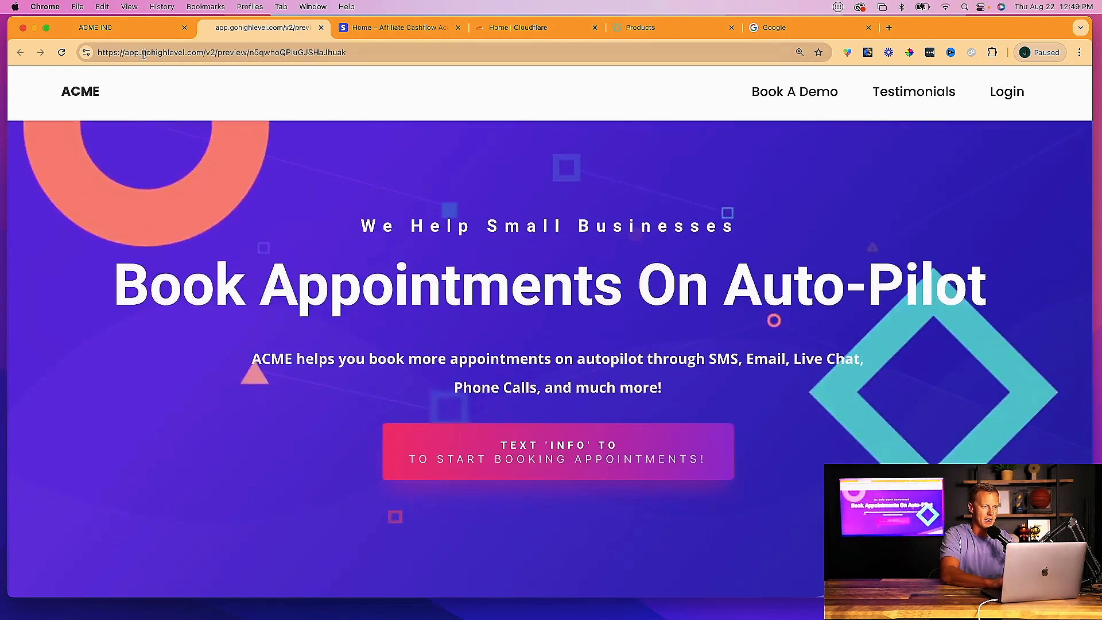
click(134, 27)
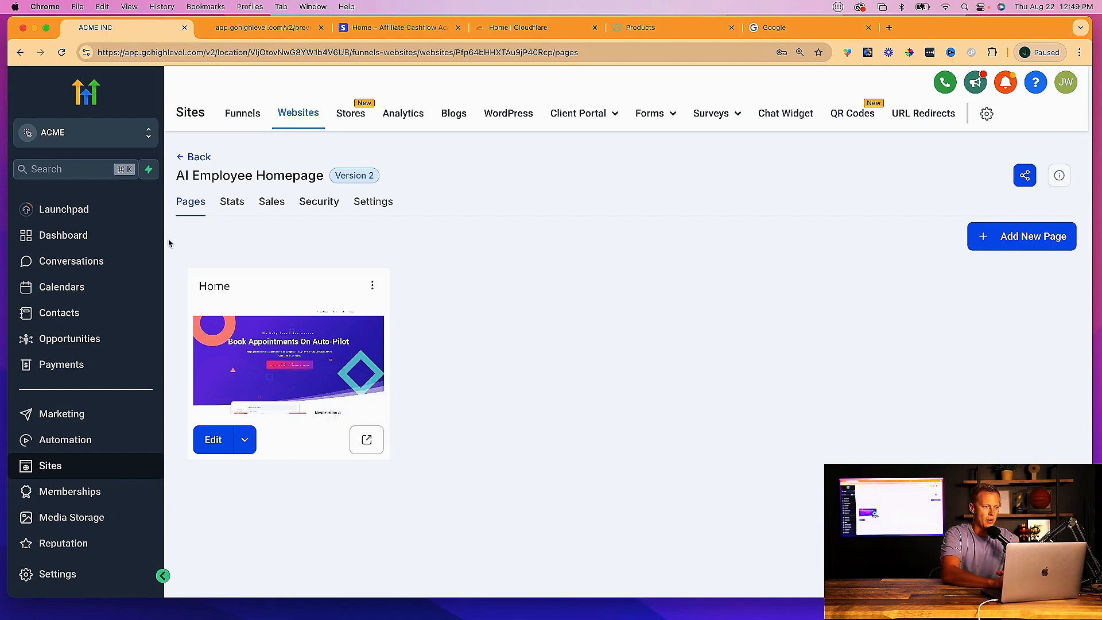
Step: Open the Domains section of the sub-account's Settings
click(64, 579)
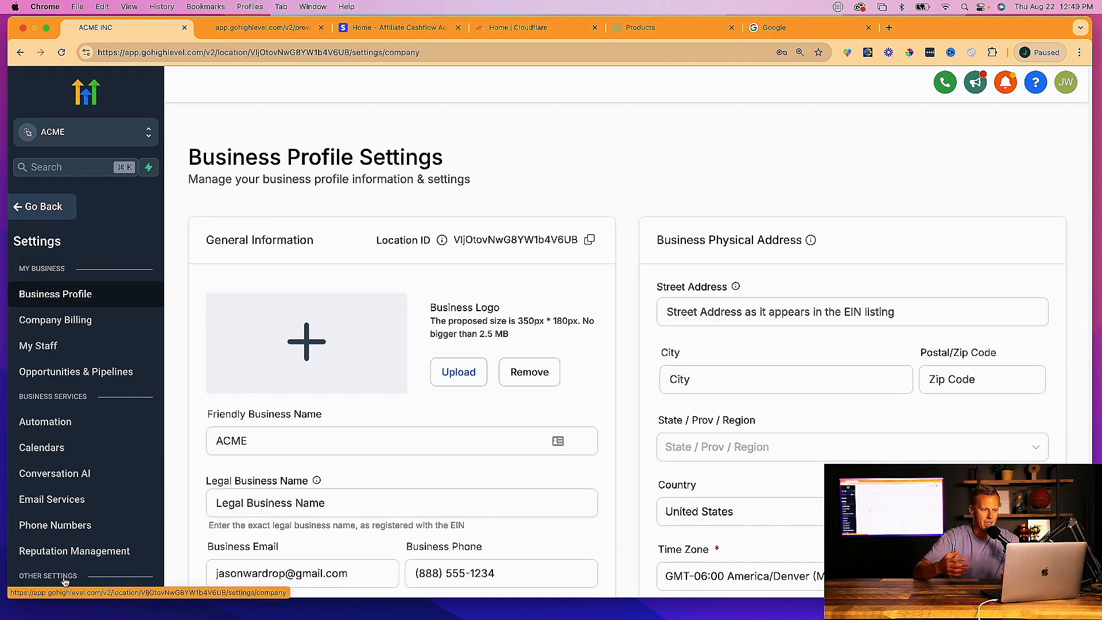
scroll(73, 503, down, 2)
scroll(74, 503, down, 3)
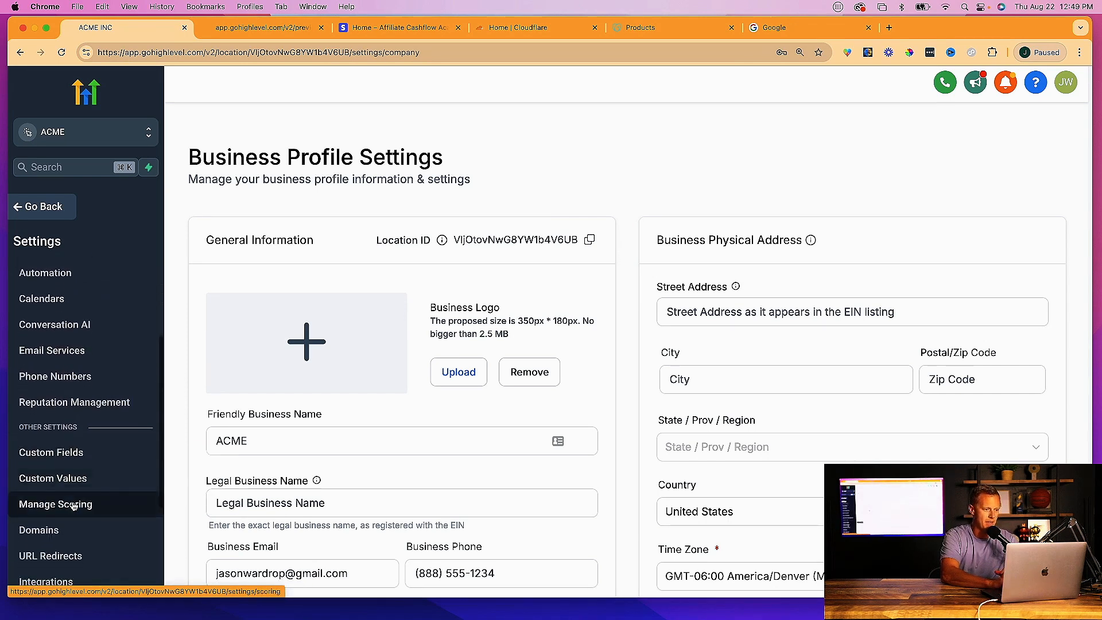
click(55, 528)
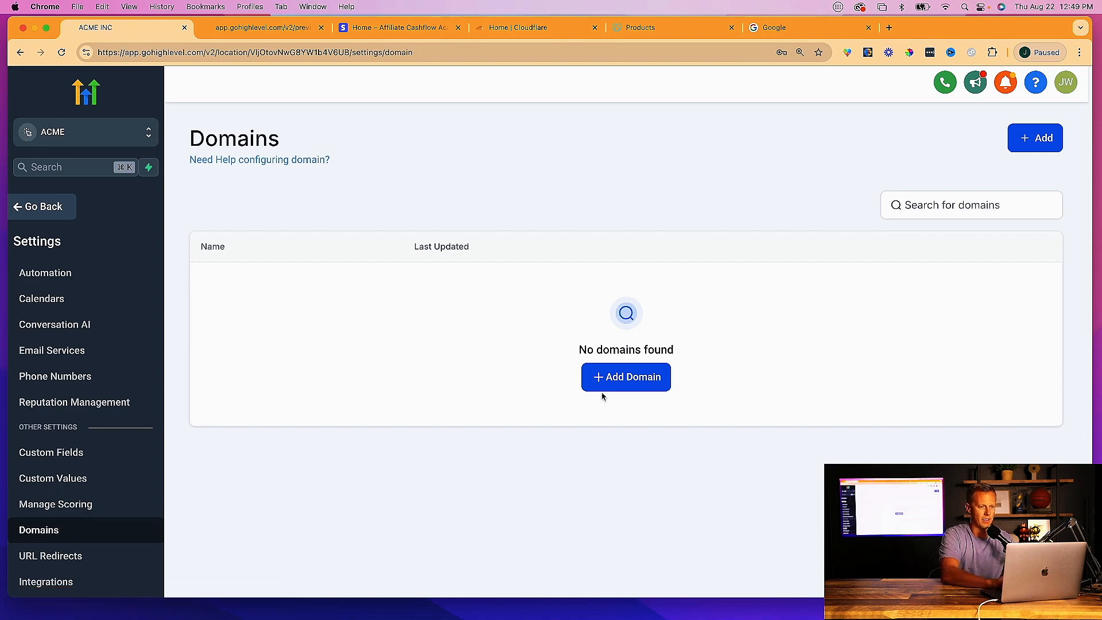
Step: Add pepperdine.ai as a new domain and authorize it through GoDaddy
click(617, 384)
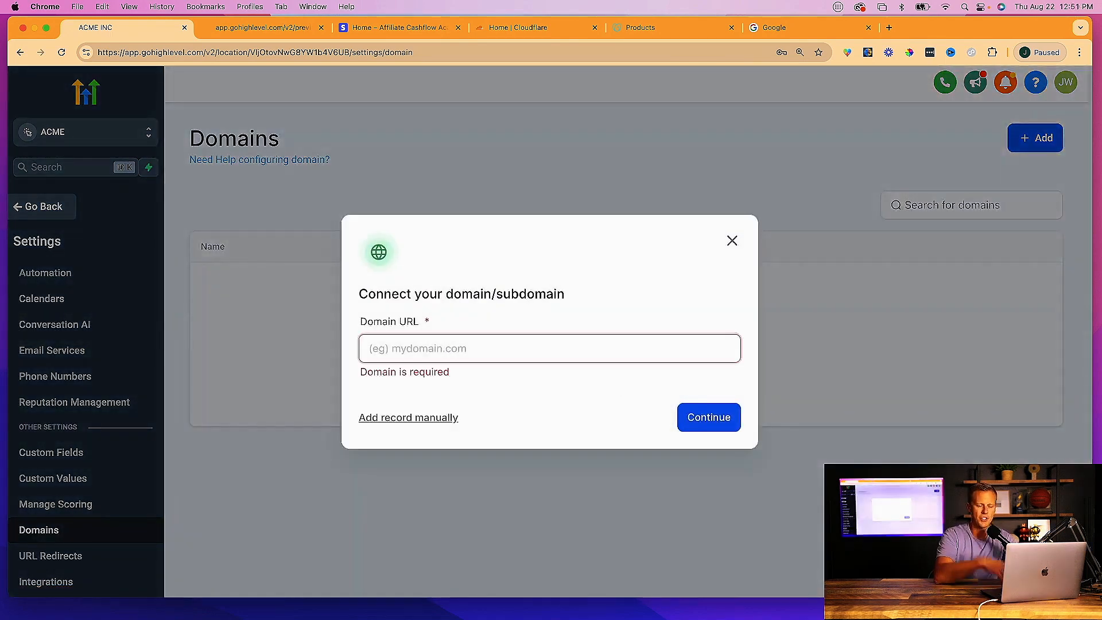
text(p)
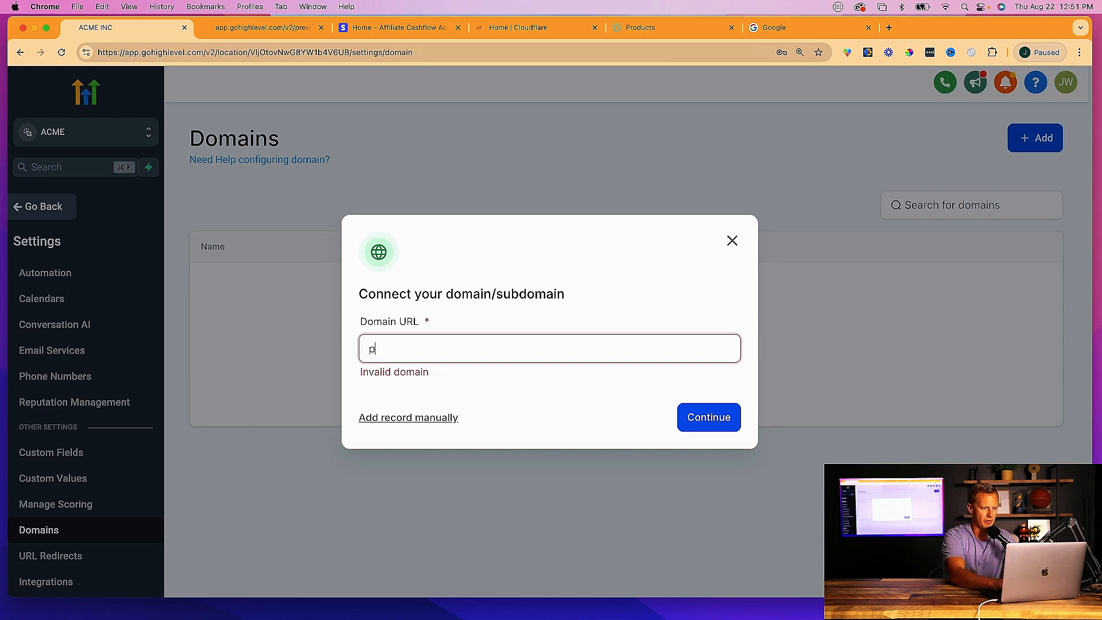
text(epperdine.ai)
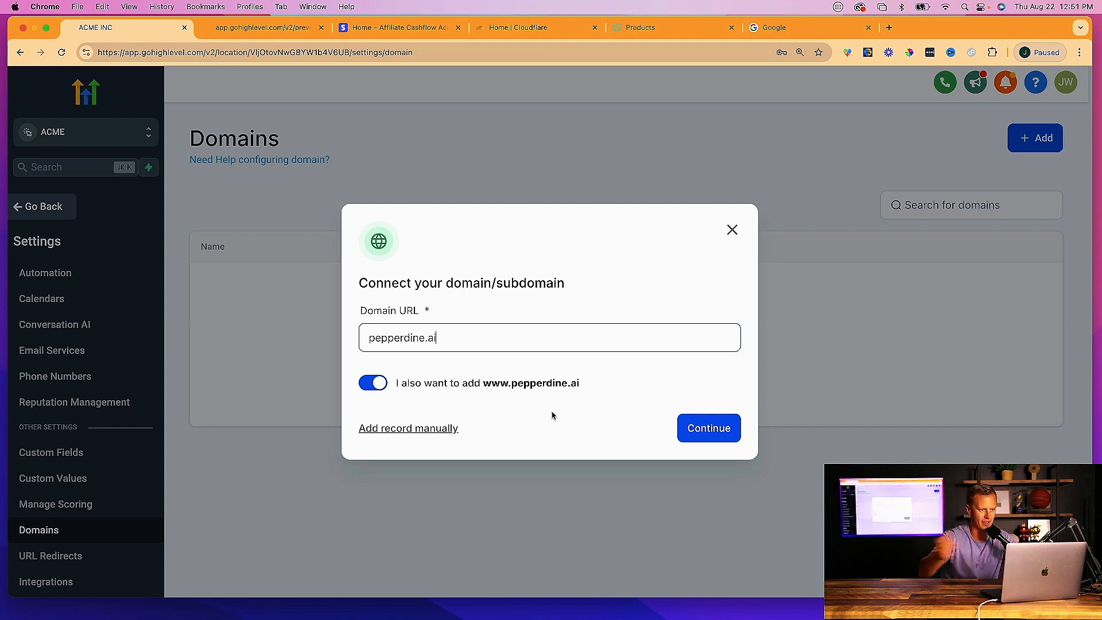
click(705, 428)
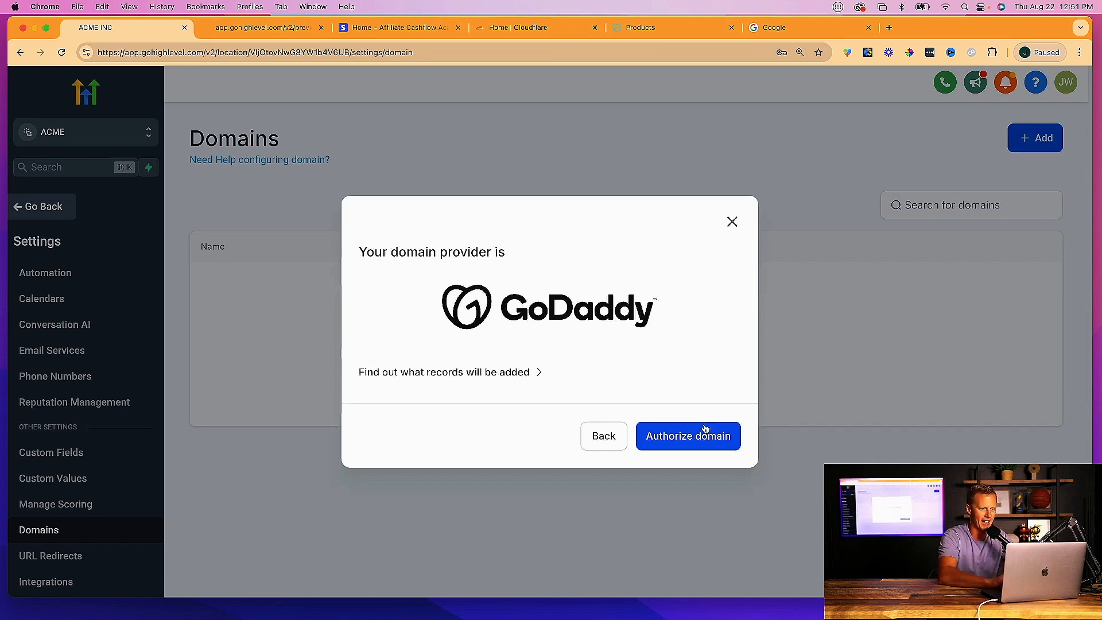
click(692, 446)
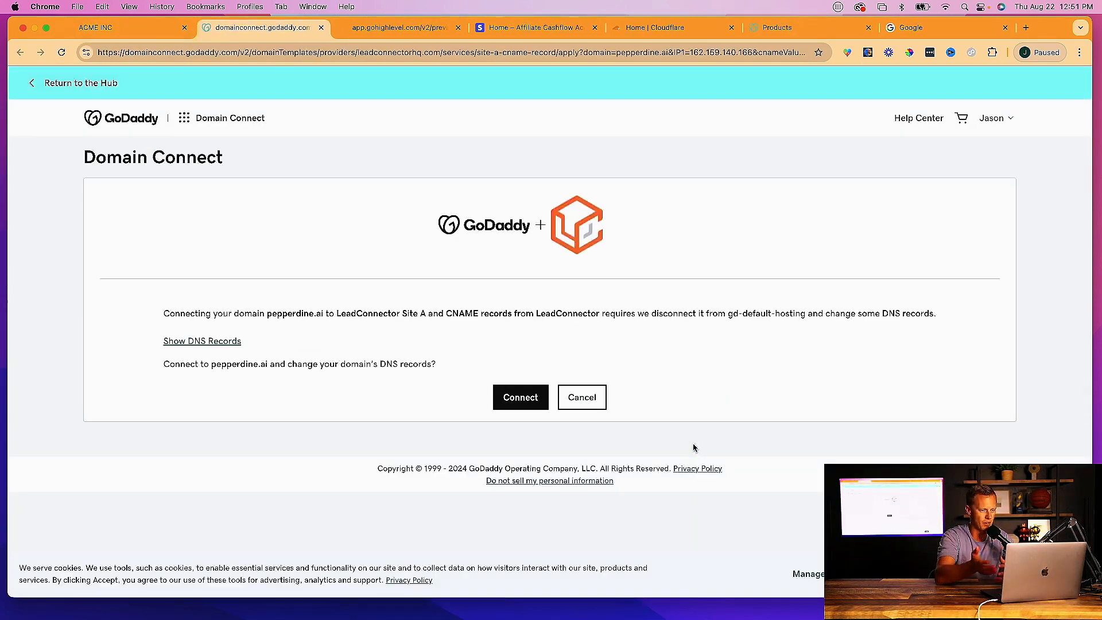
Step: Approve the GoDaddy DNS changes for pepperdine.ai and close the success page
click(525, 397)
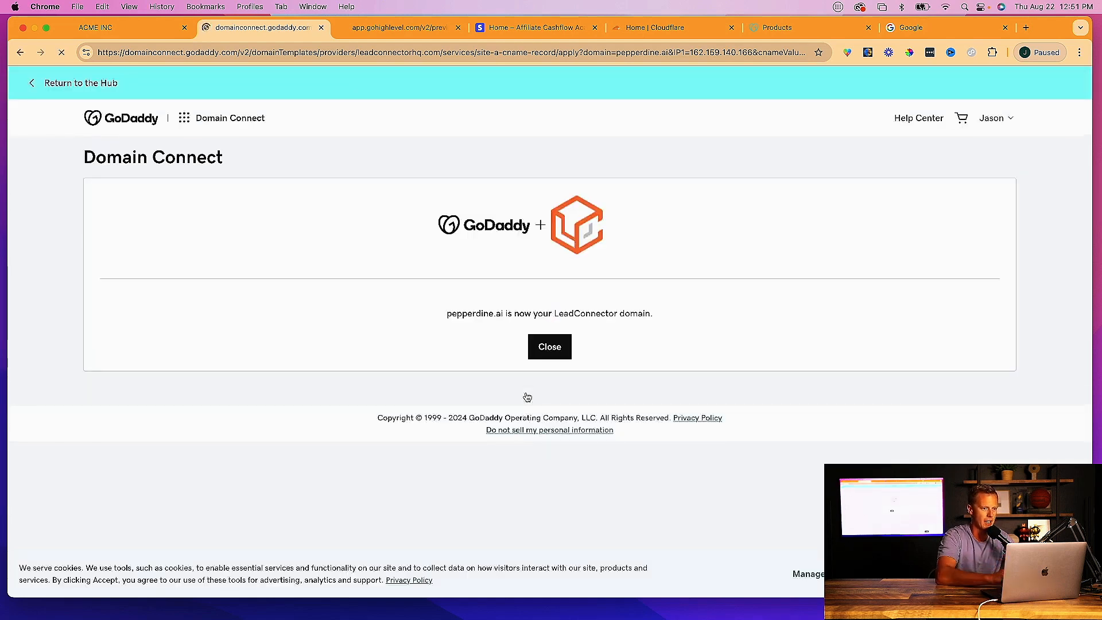
click(547, 349)
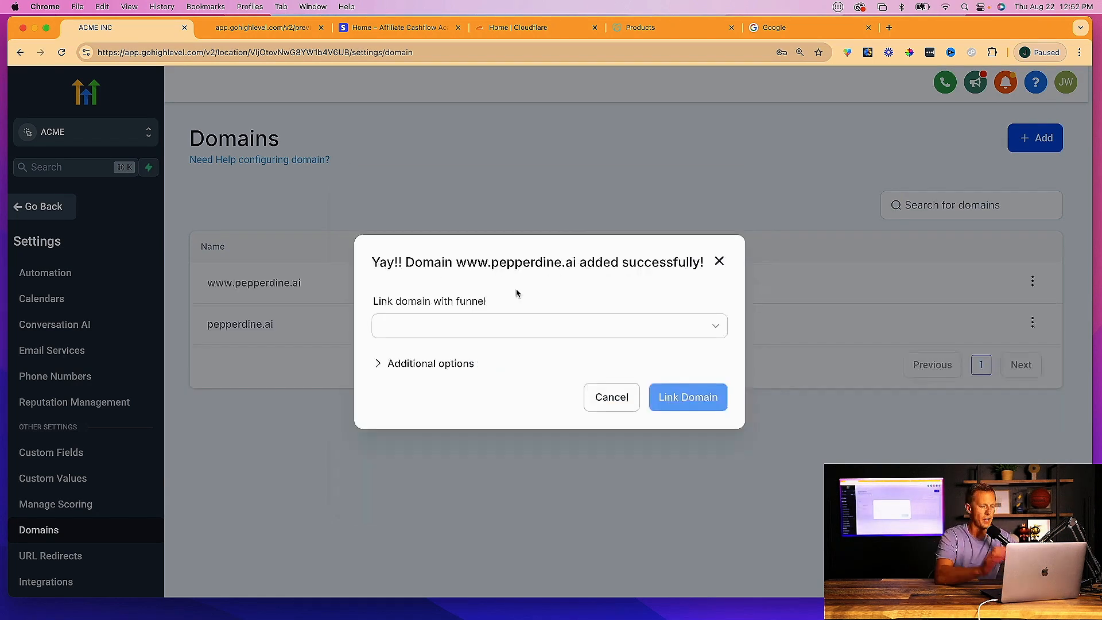
Step: Link pepperdine.ai to the AI Employee Homepage funnel with Home as the default step
click(513, 325)
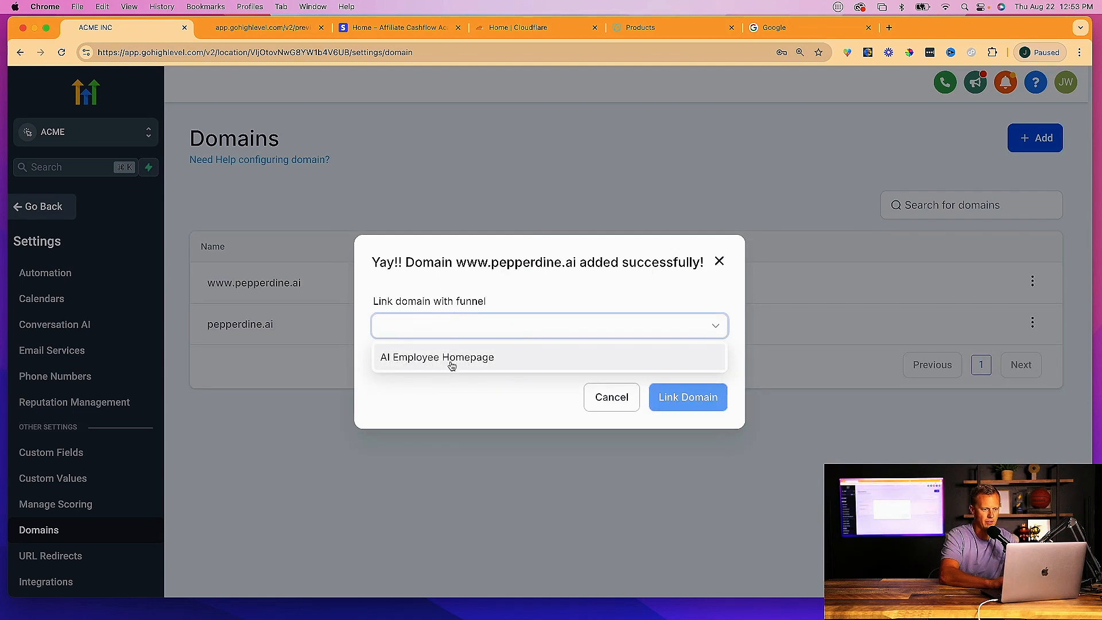
click(447, 359)
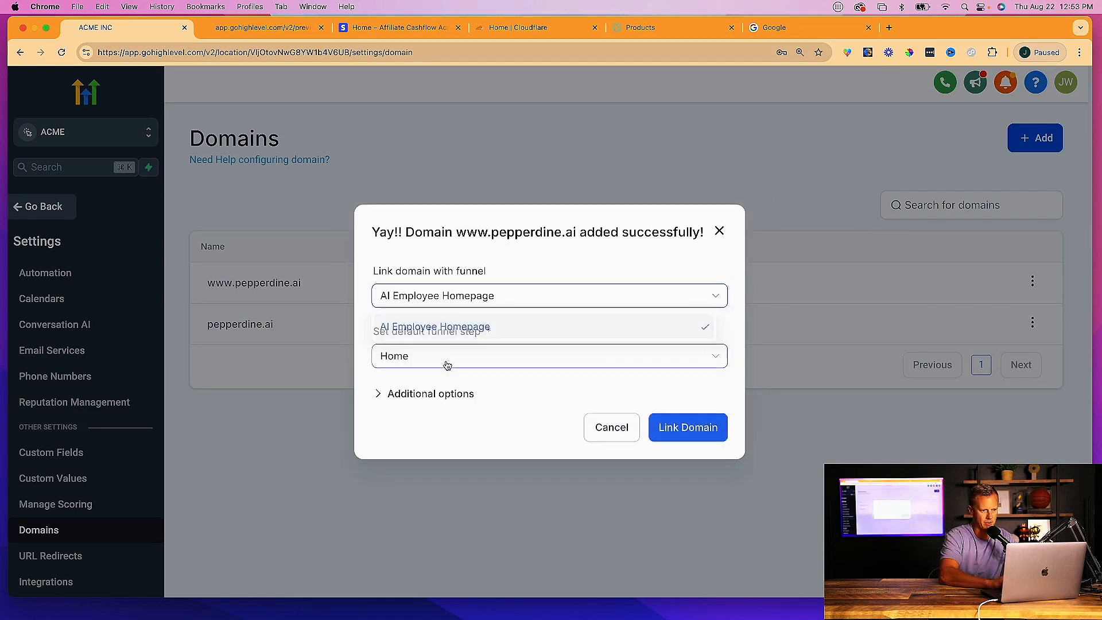
click(426, 357)
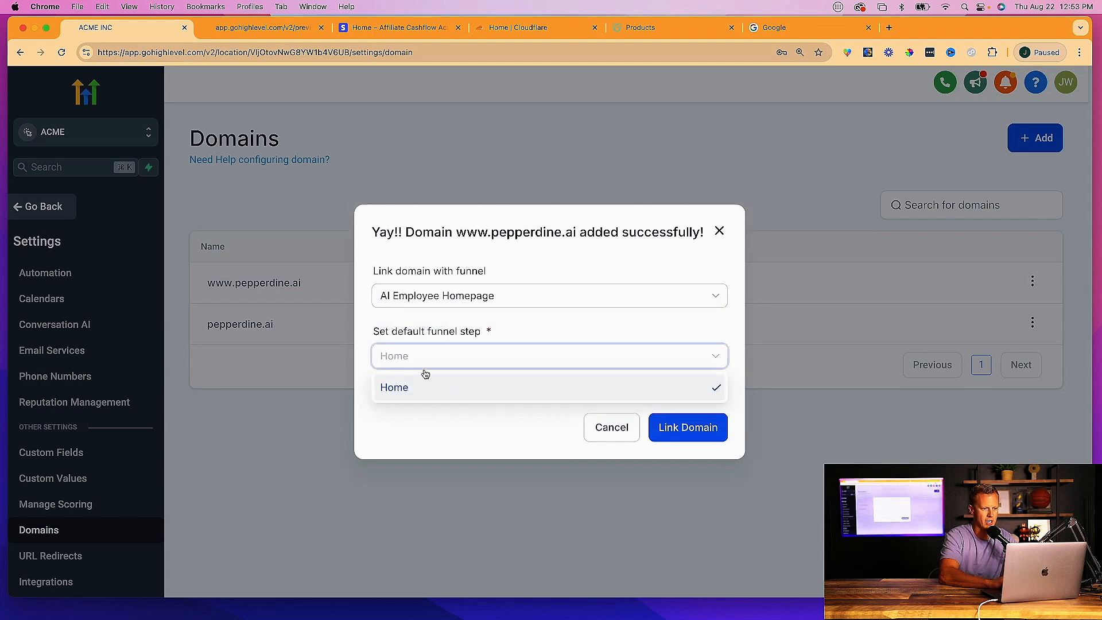
click(421, 387)
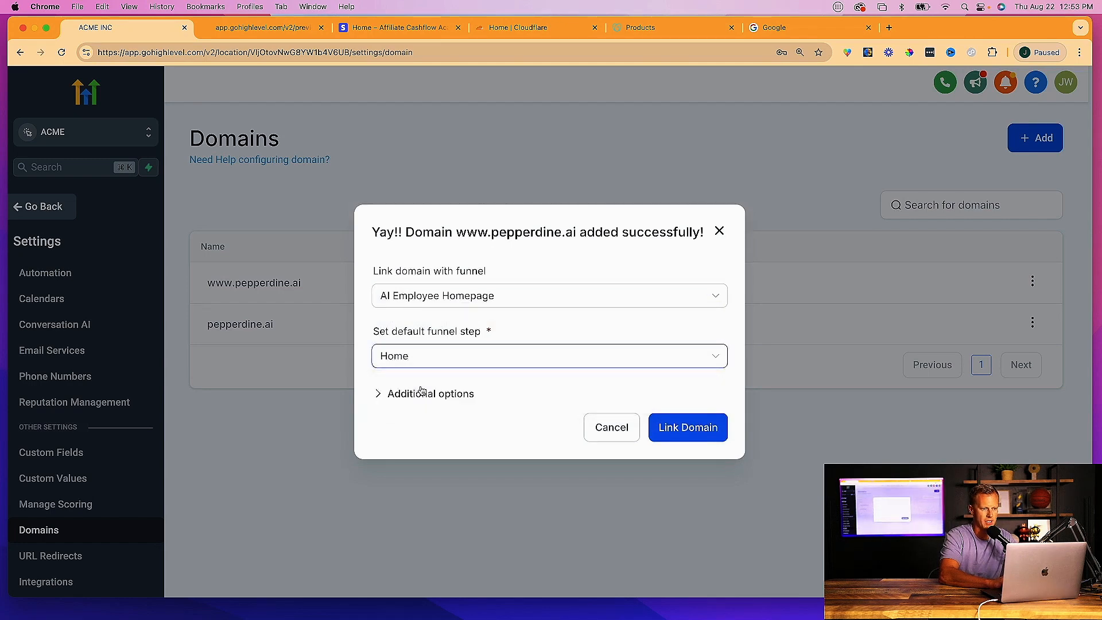
click(685, 431)
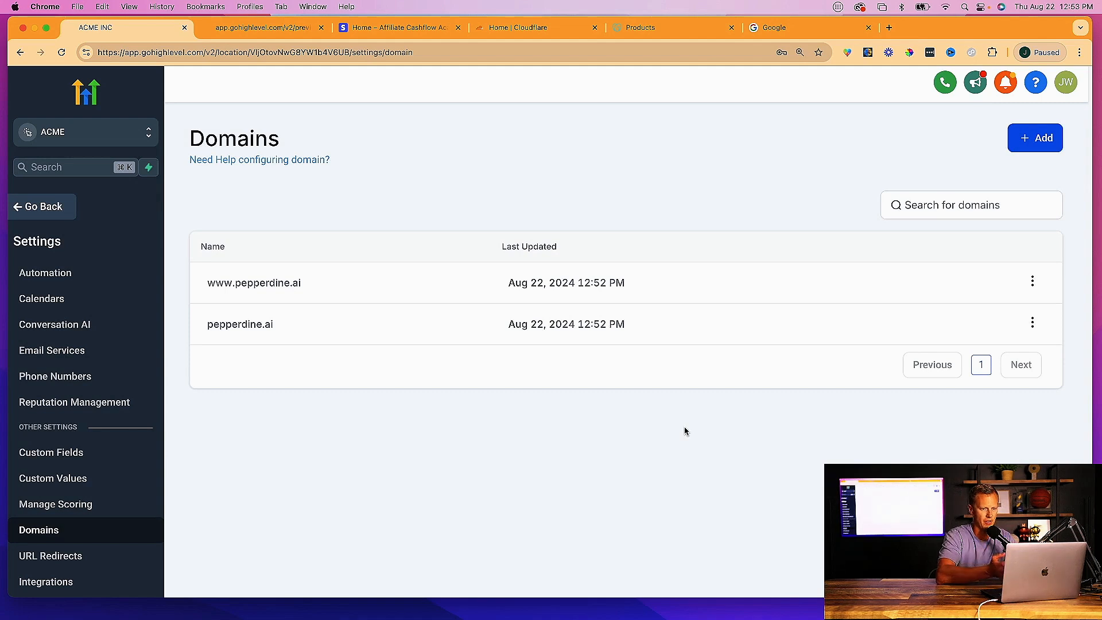
scroll(151, 265, down, 3)
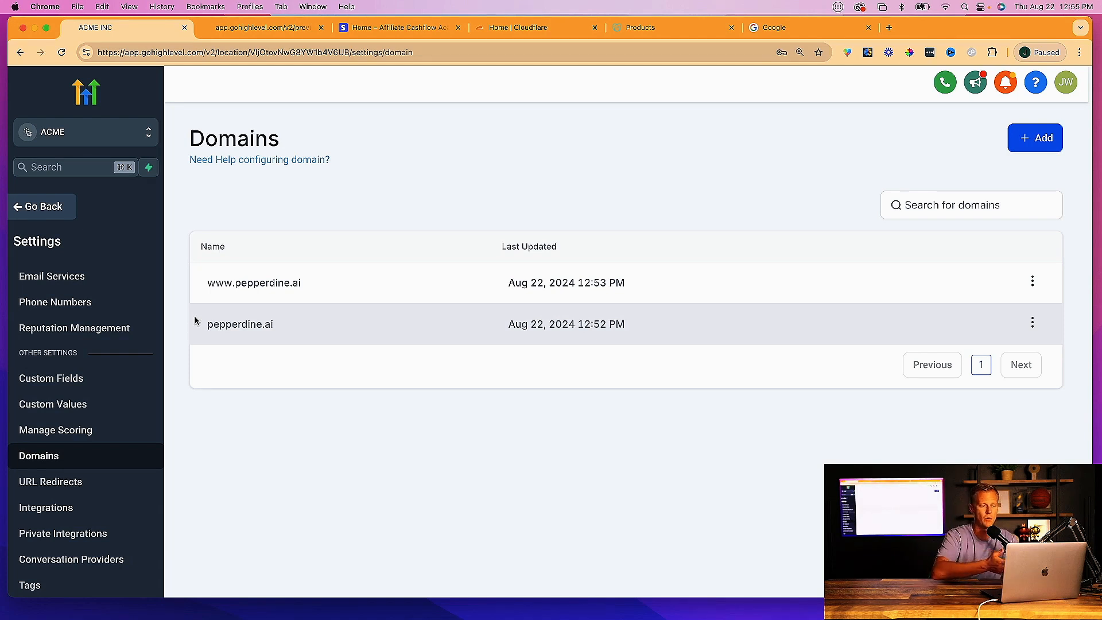
scroll(109, 439, up, 2)
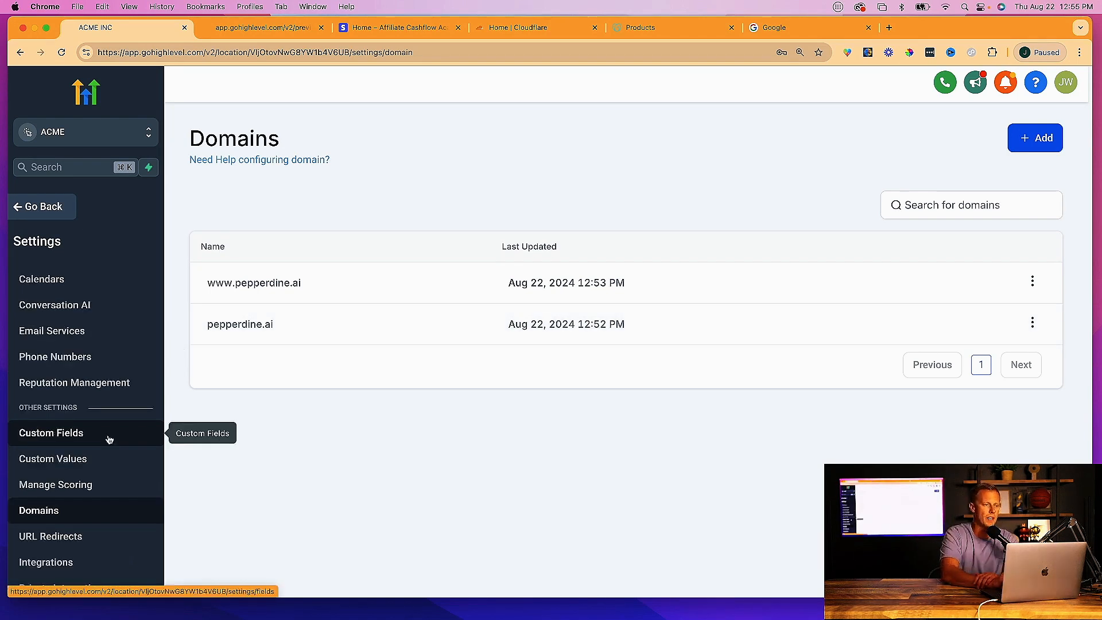
Step: Review the Phone System Settings, then go back to agency level and open the account switcher
click(85, 357)
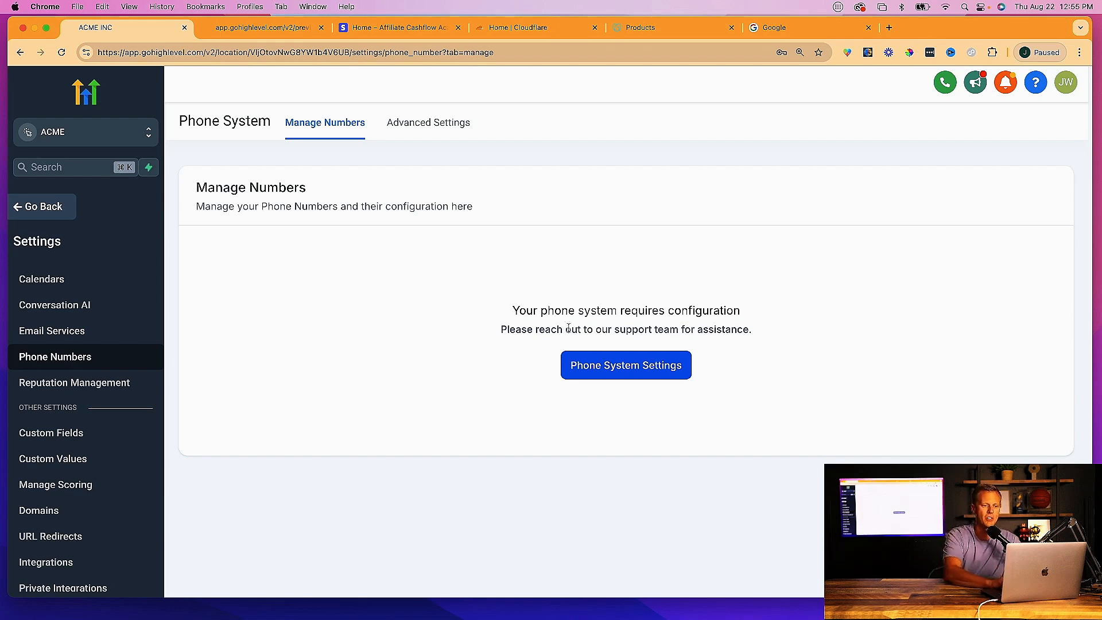
click(604, 374)
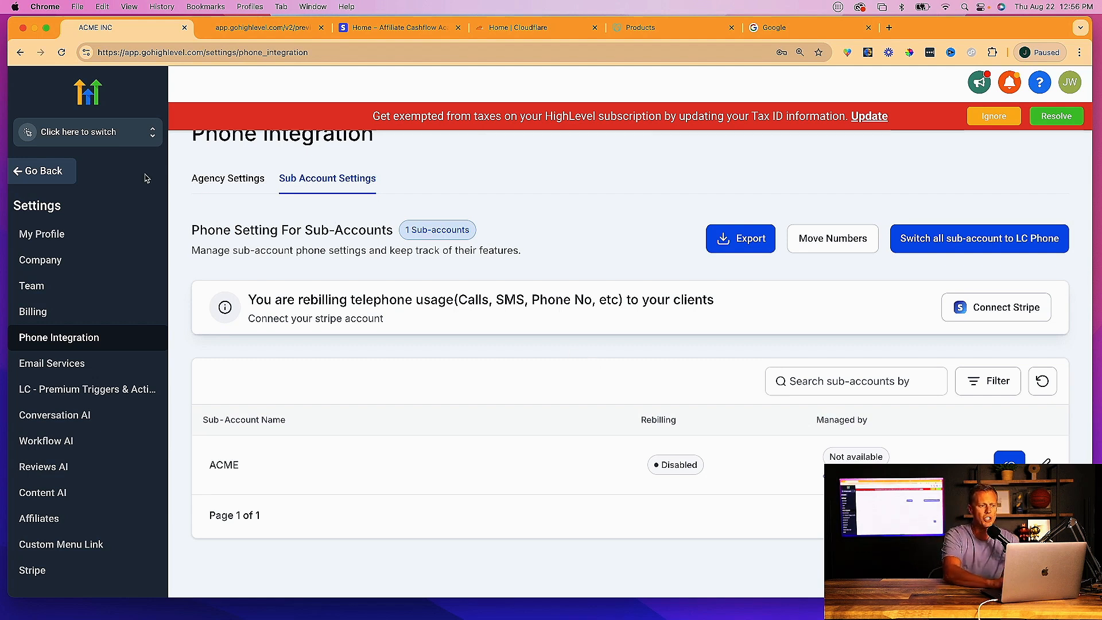
scroll(80, 338, down, 2)
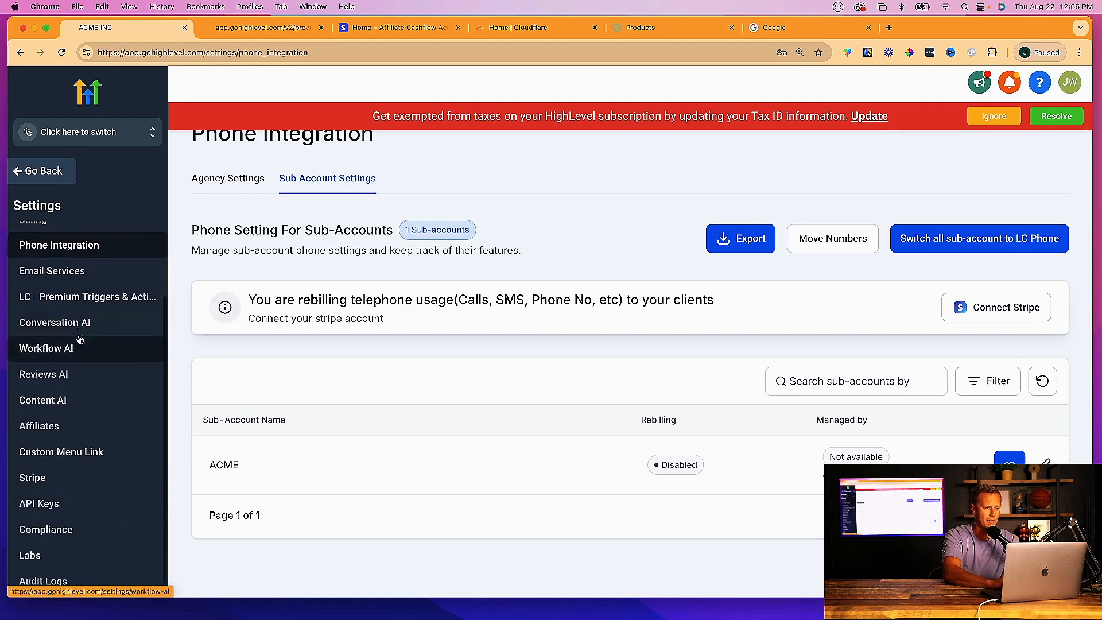
click(39, 171)
click(87, 133)
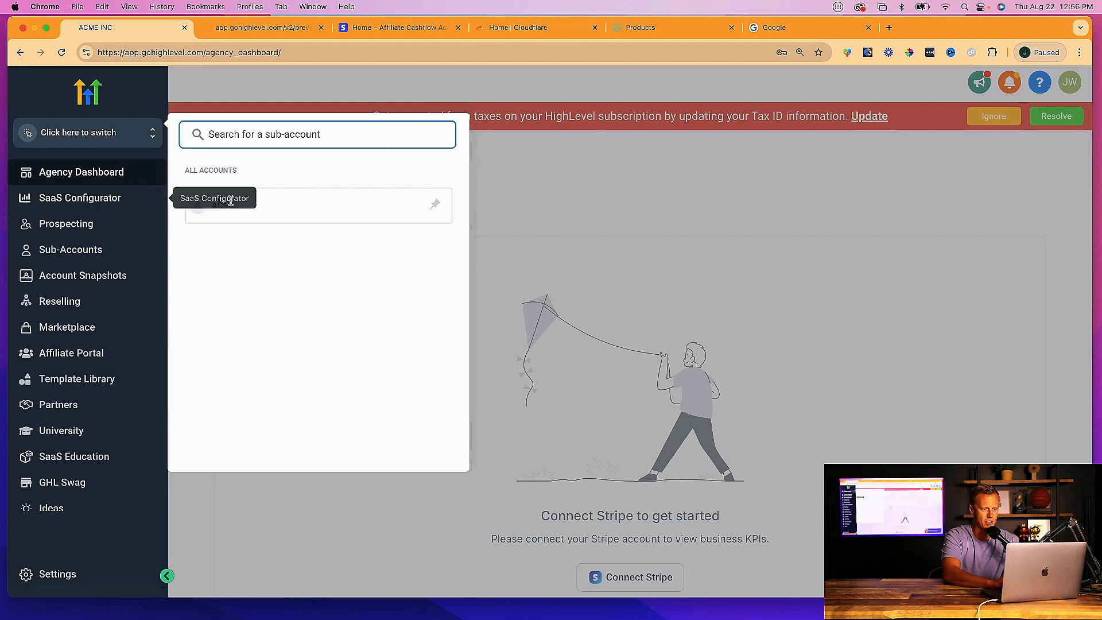
Step: Switch into the ACME sub-account and open its Custom Values settings
click(323, 204)
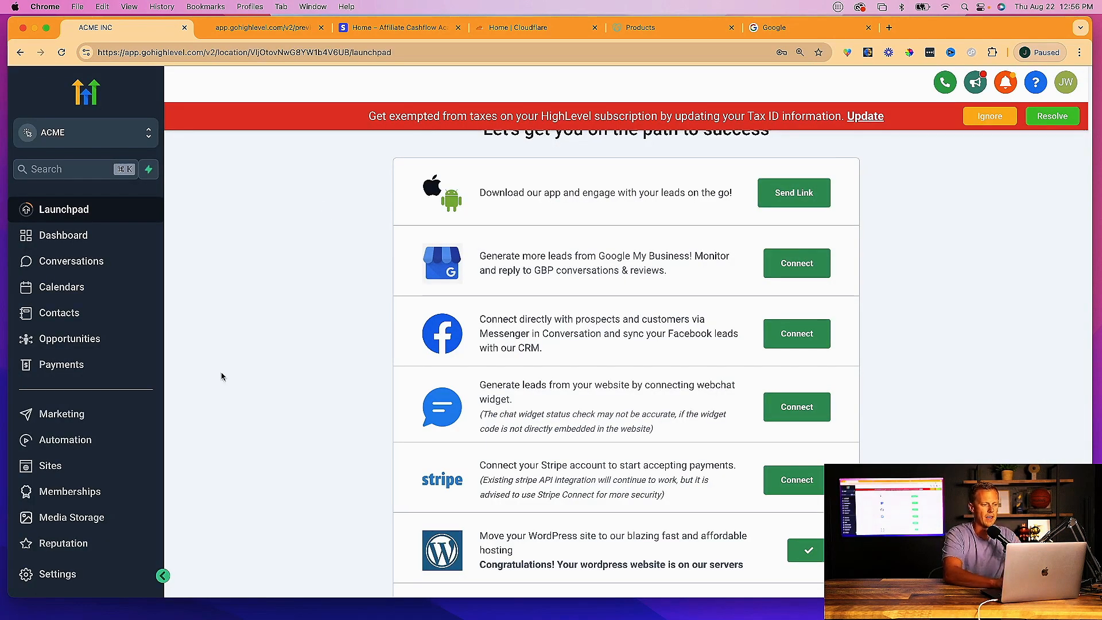
click(81, 573)
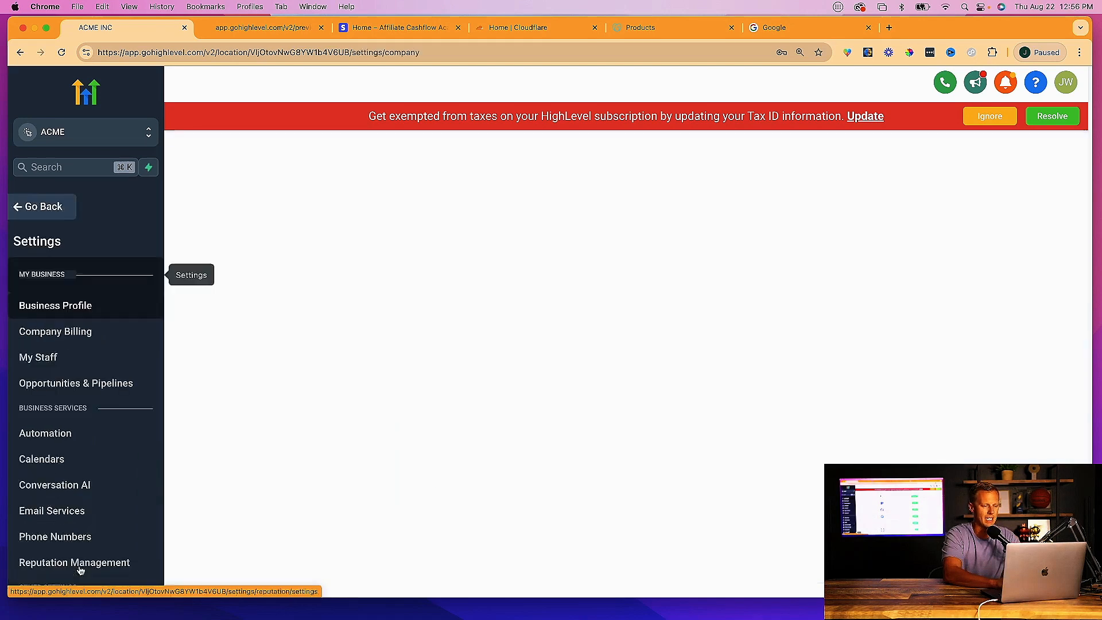
scroll(80, 568, down, 5)
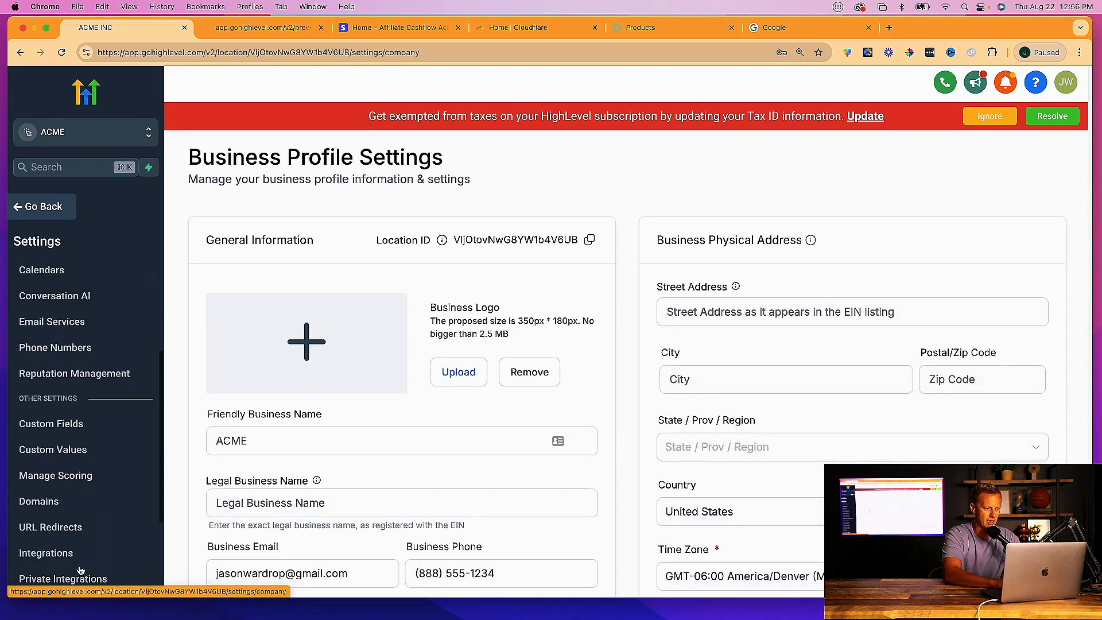
scroll(78, 546, down, 3)
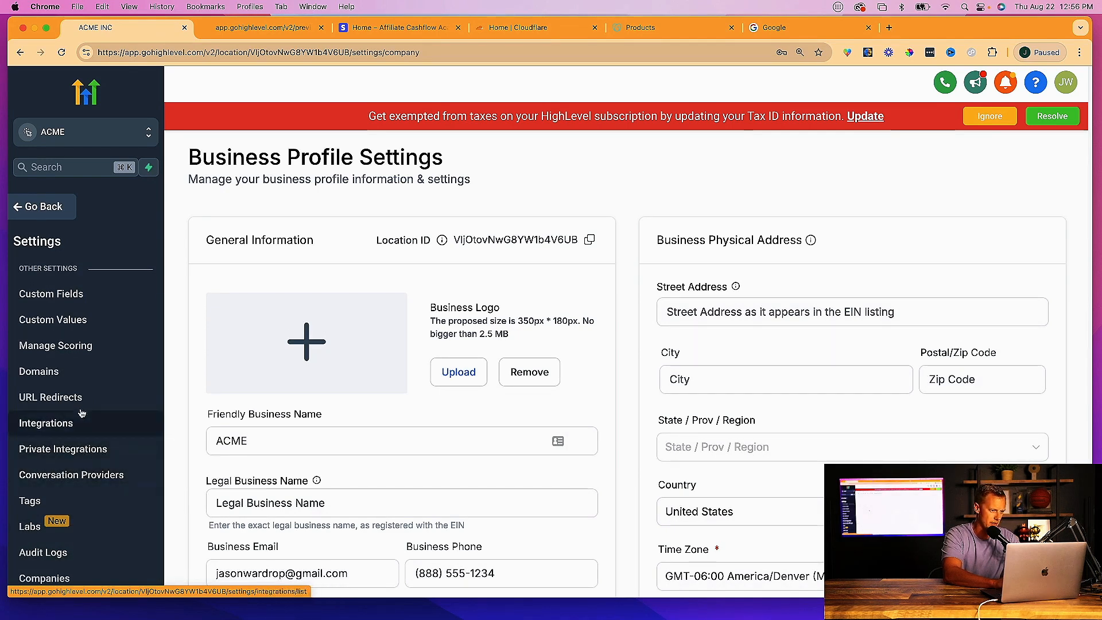
click(69, 320)
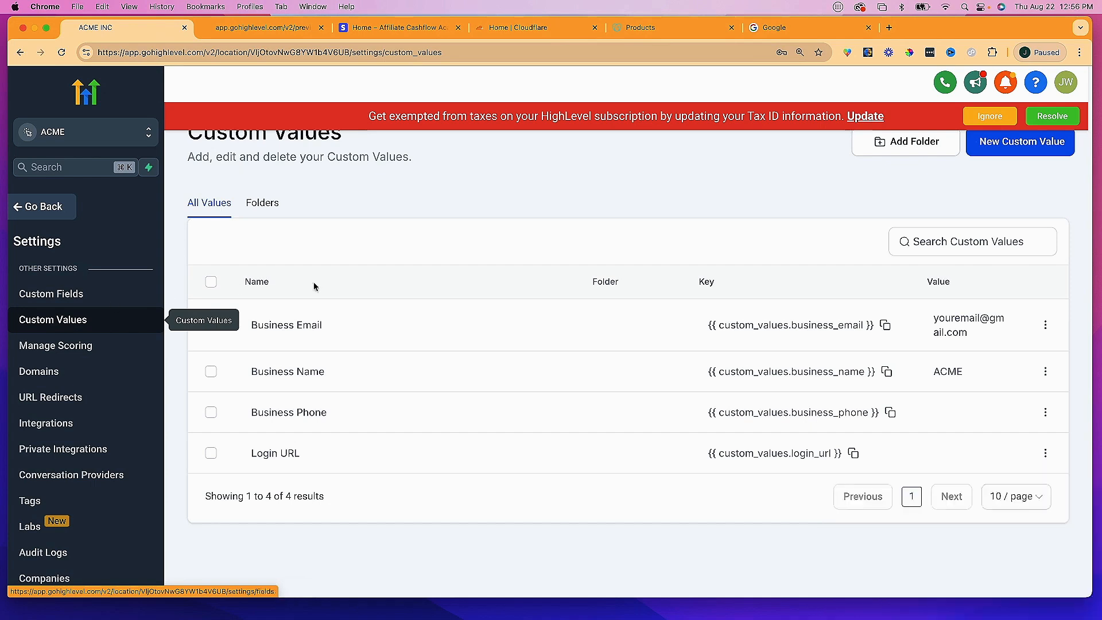
Step: Save the business phone number as the Business Phone custom value, then leave settings
click(1045, 411)
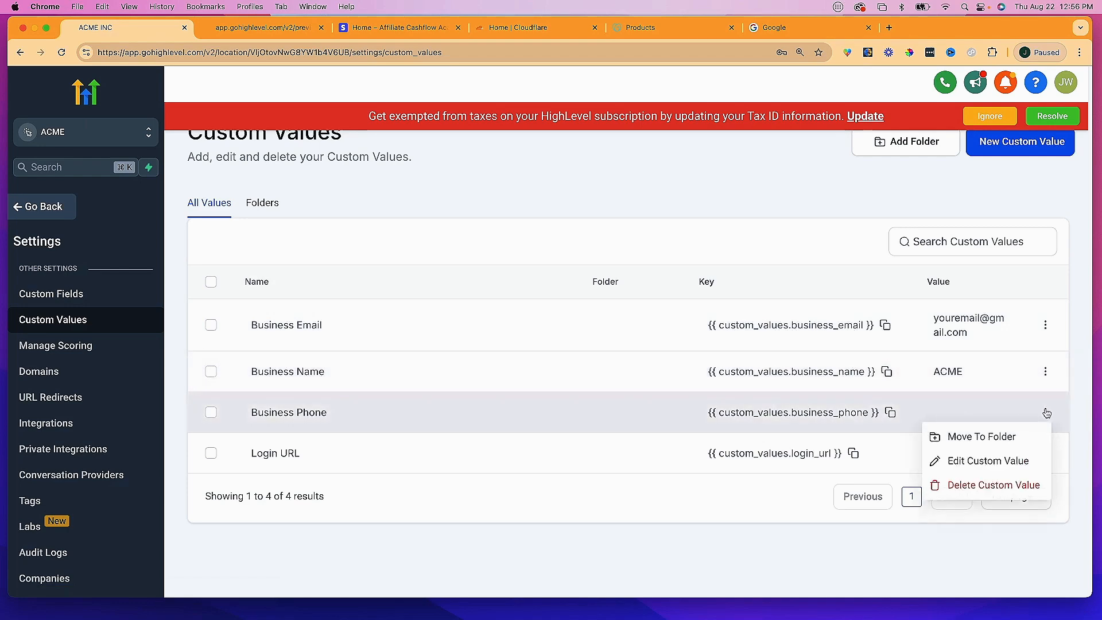
click(999, 460)
click(512, 353)
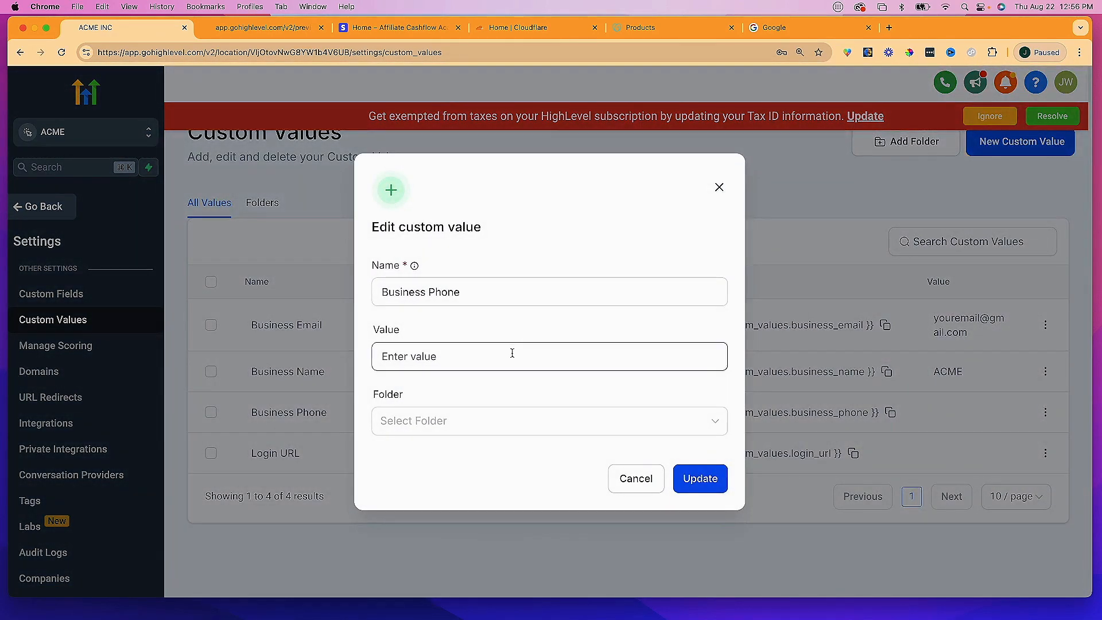
click(696, 485)
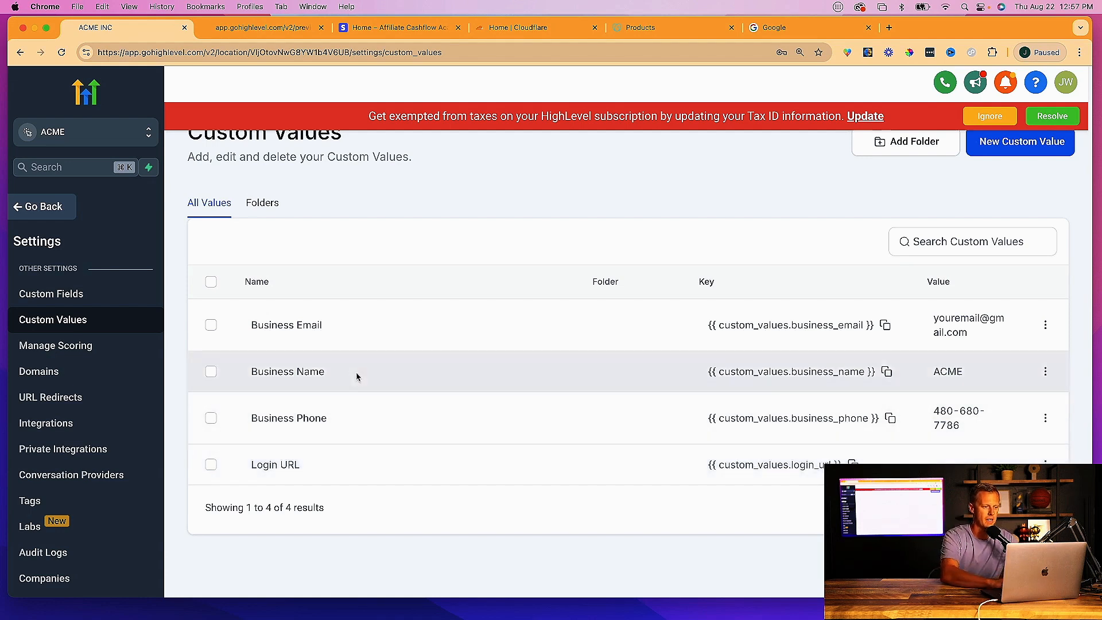
click(42, 208)
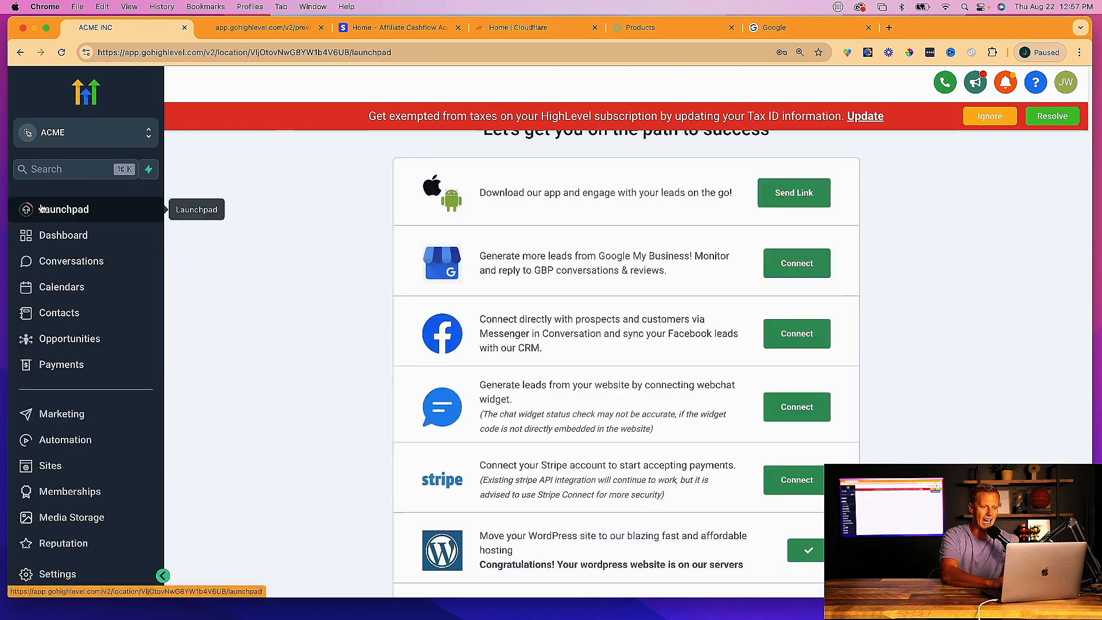
click(257, 36)
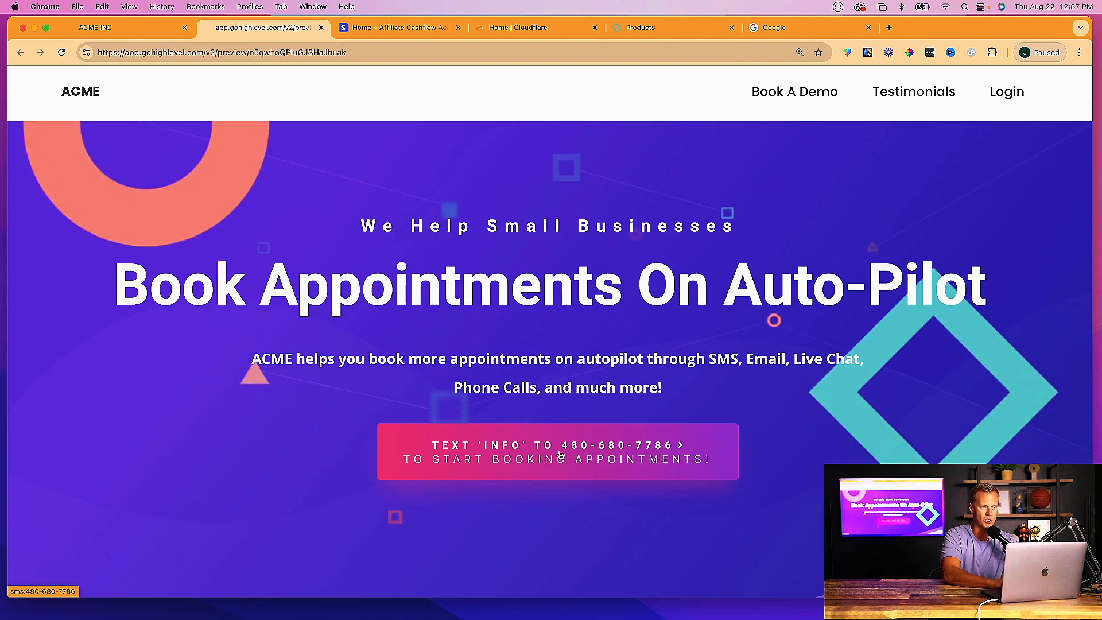
click(131, 32)
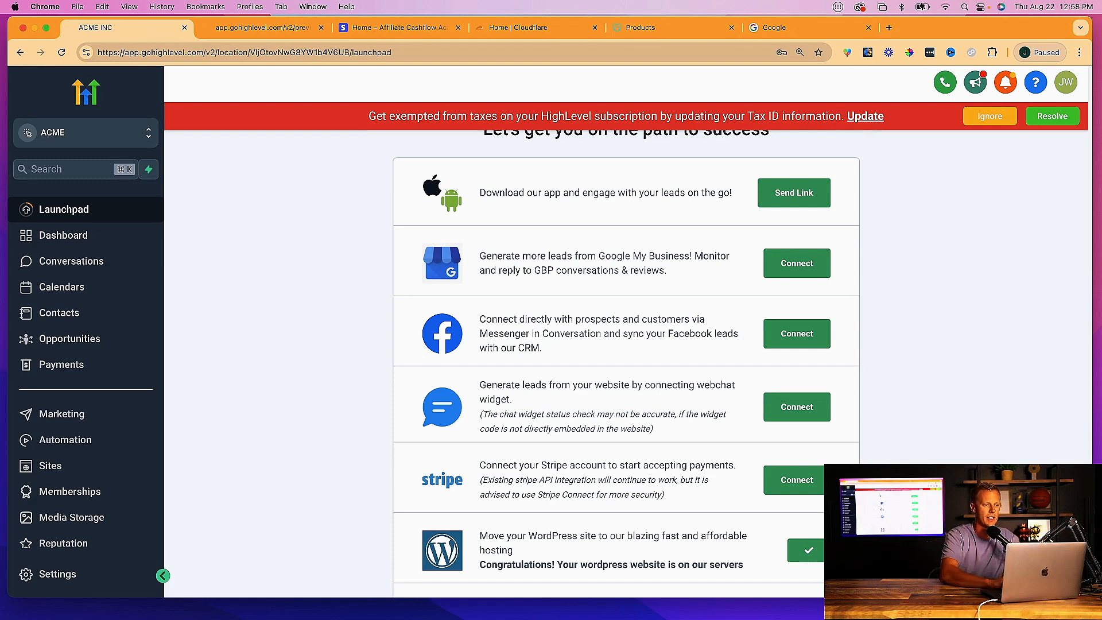
Step: Open Calendar Settings listing Book A Demo, dismiss the tax-ID reminder, and glance at the ACME preview
click(81, 296)
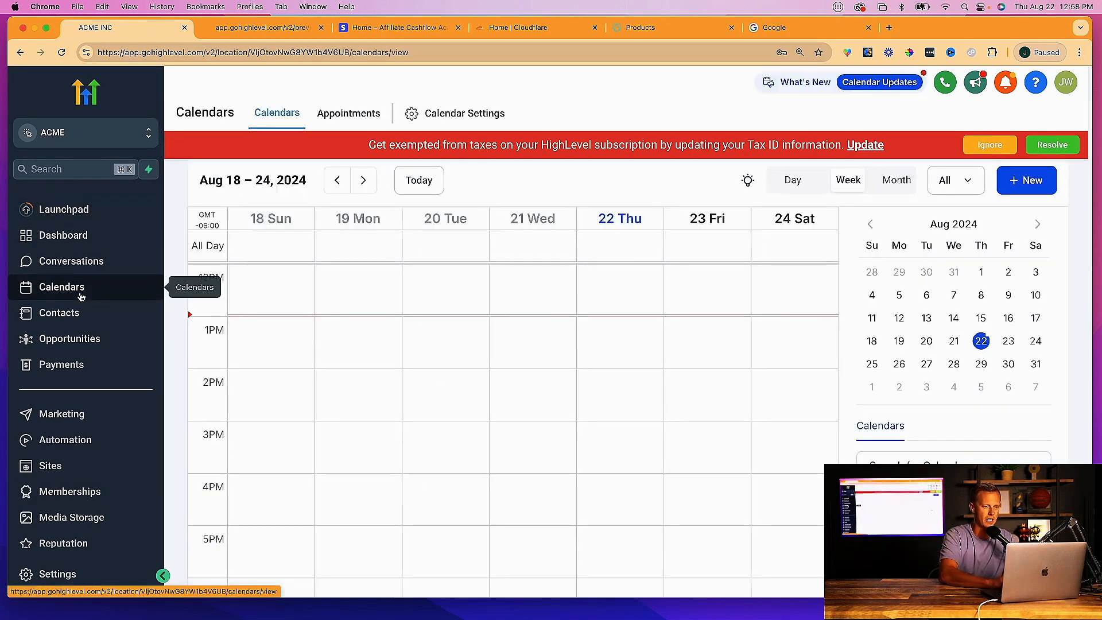
click(445, 118)
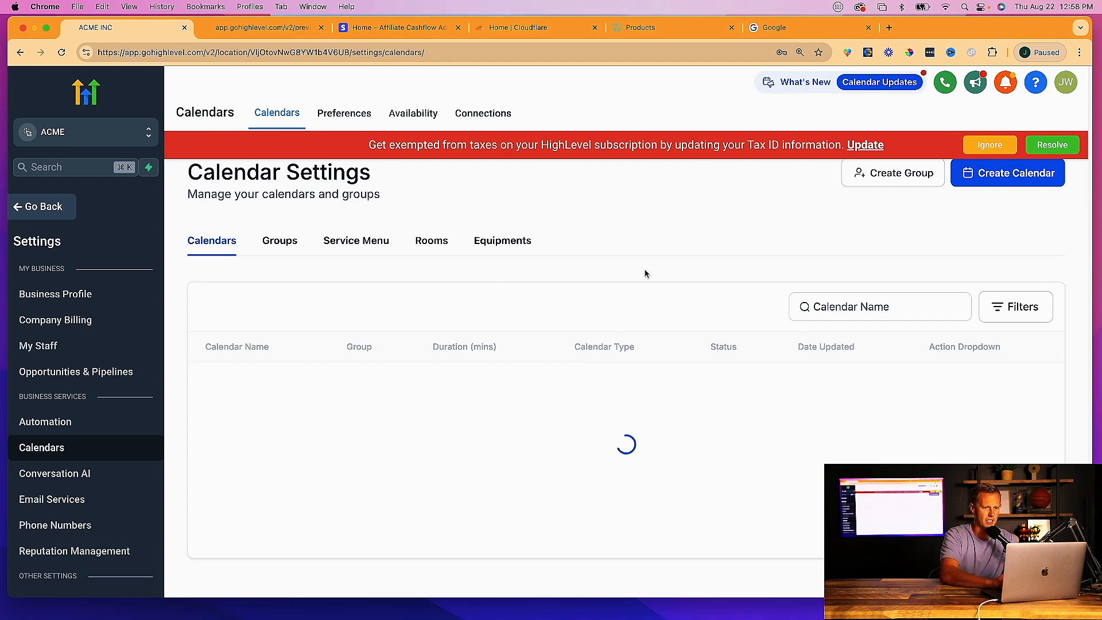
click(989, 145)
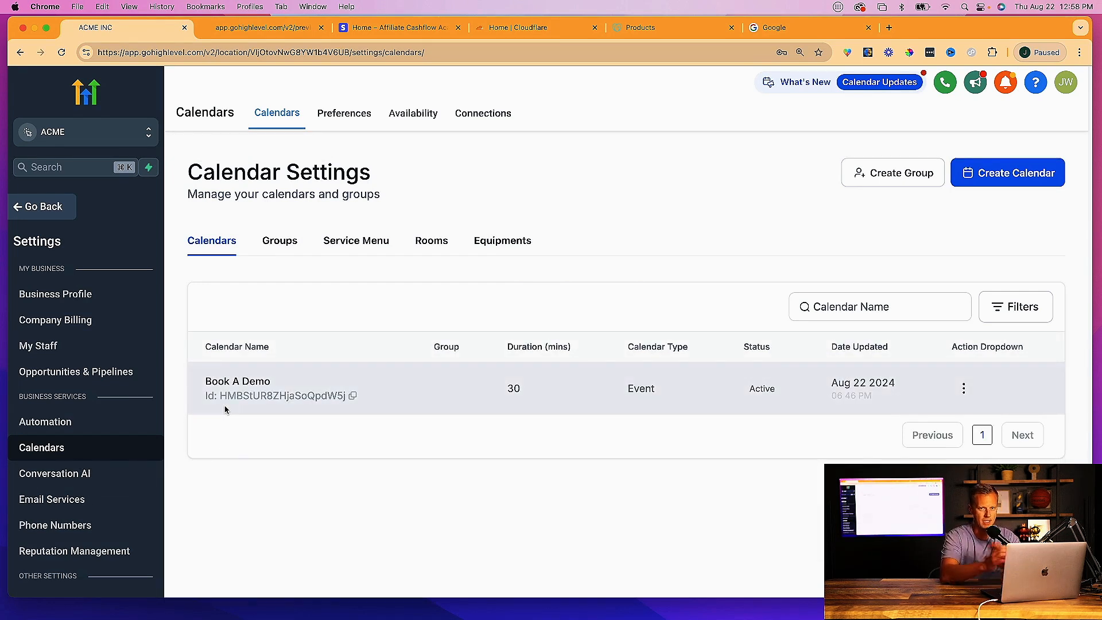
click(234, 29)
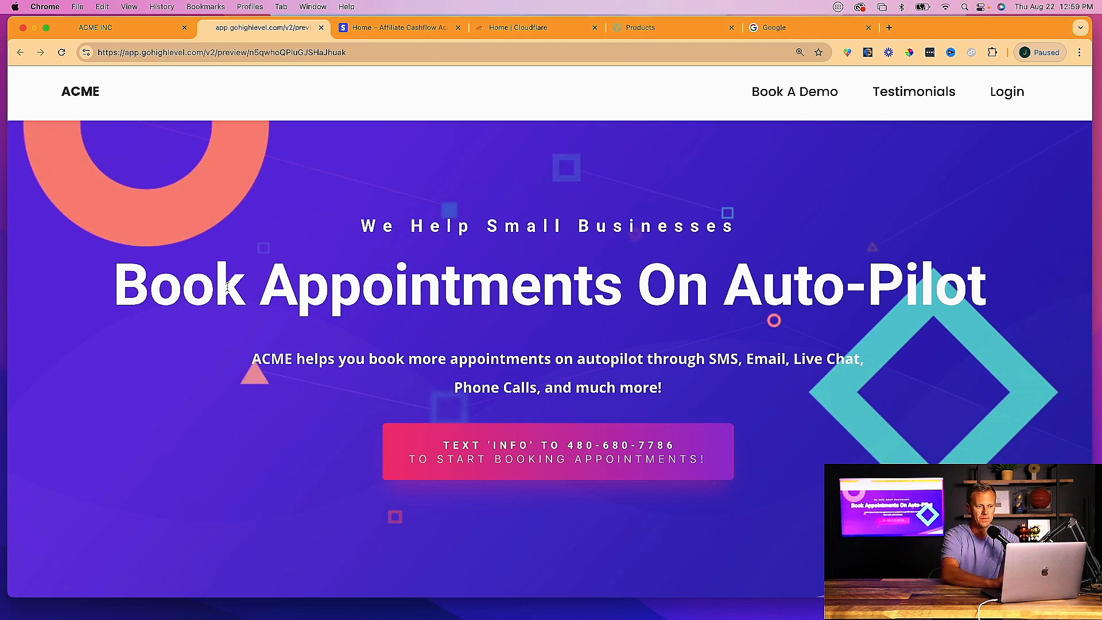
click(126, 30)
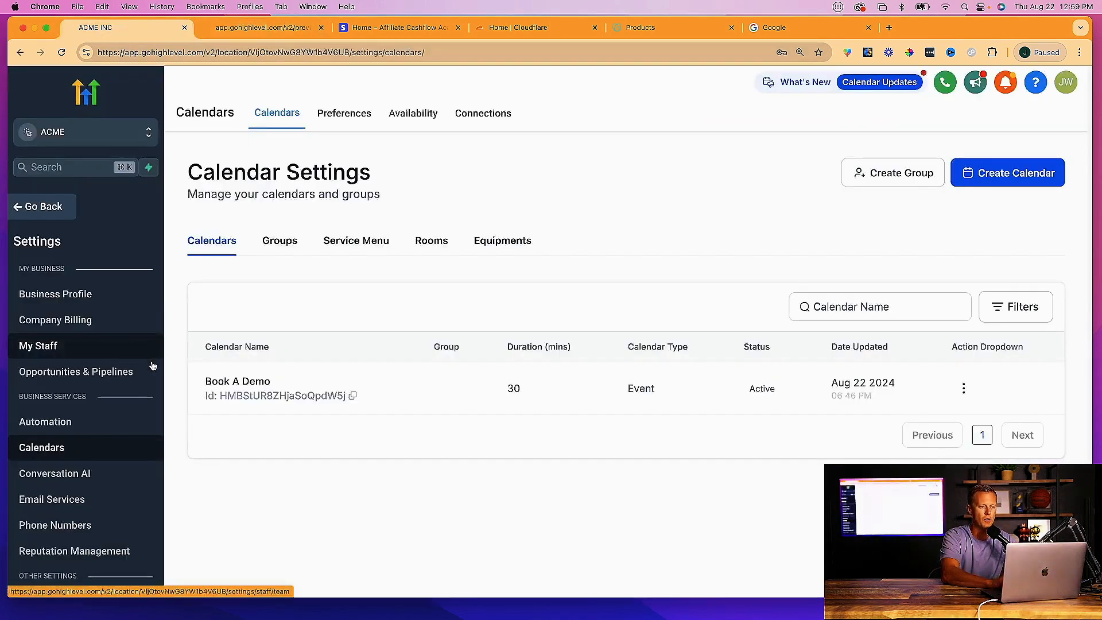
Step: In Conversation AI settings, close the setup guide and select Auto Pilot (beta) mode
click(77, 474)
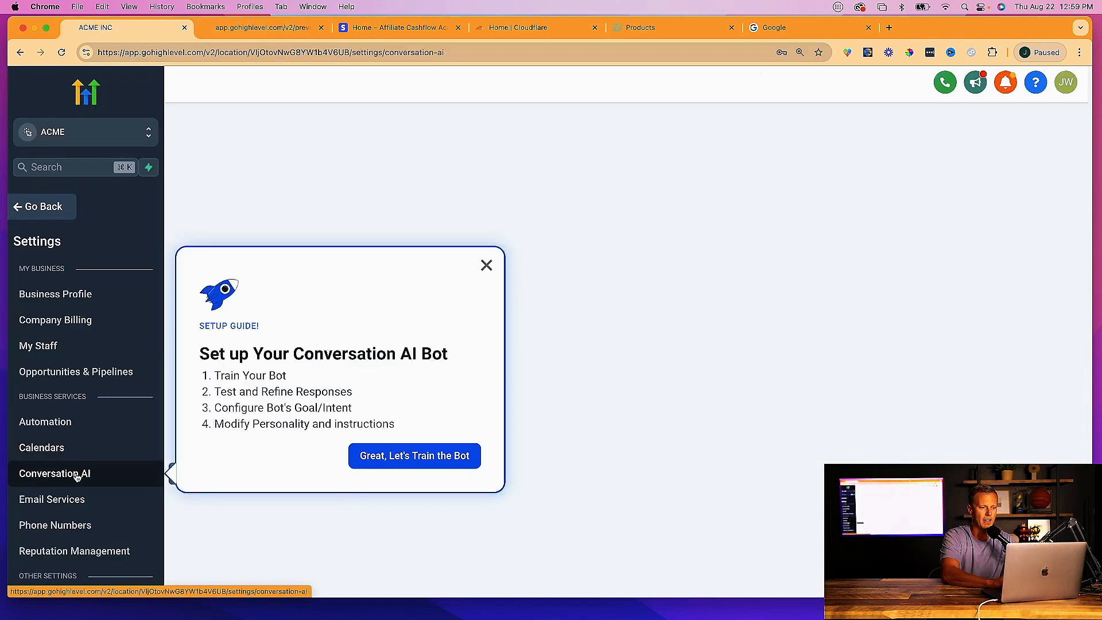
click(486, 265)
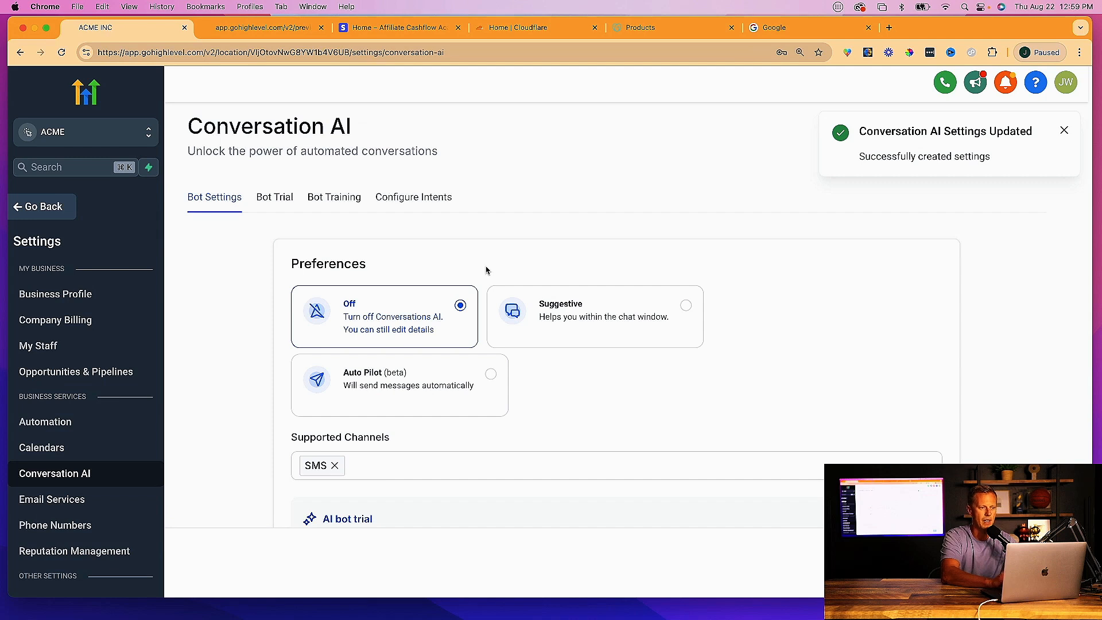
click(490, 374)
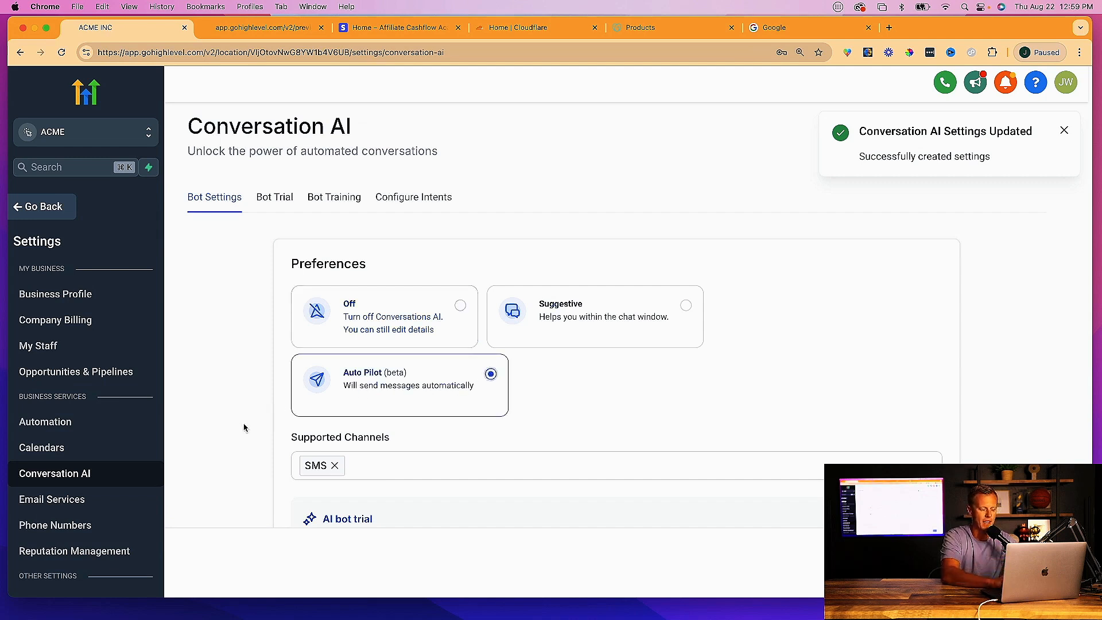
scroll(244, 425, down, 2)
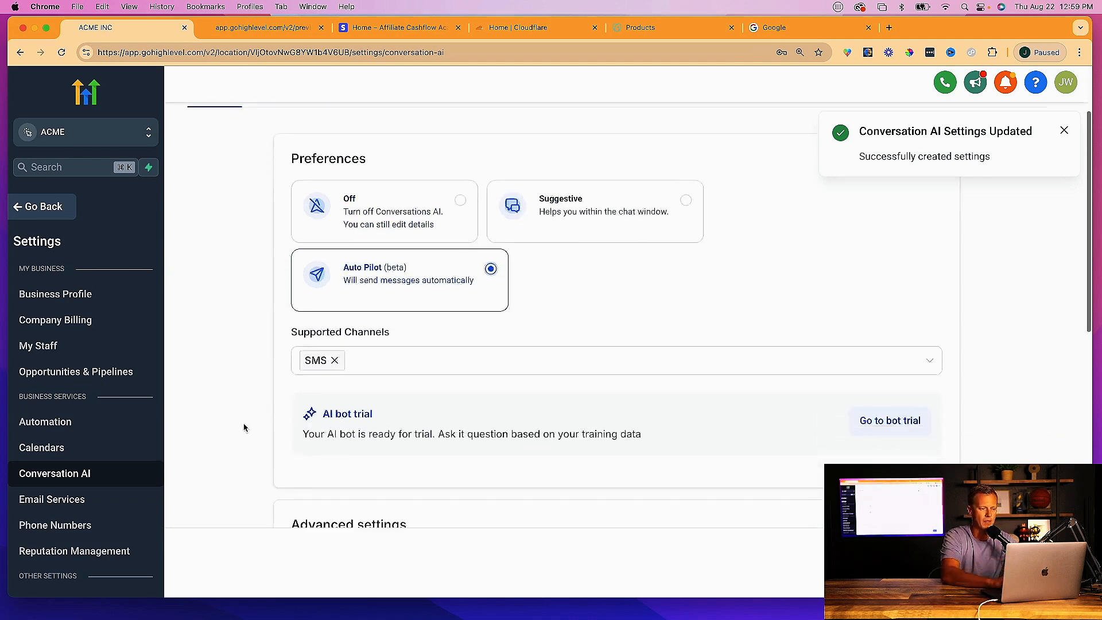
Step: Confirm SMS is the bot's only supported channel, checking the ACME landing page preview
click(385, 357)
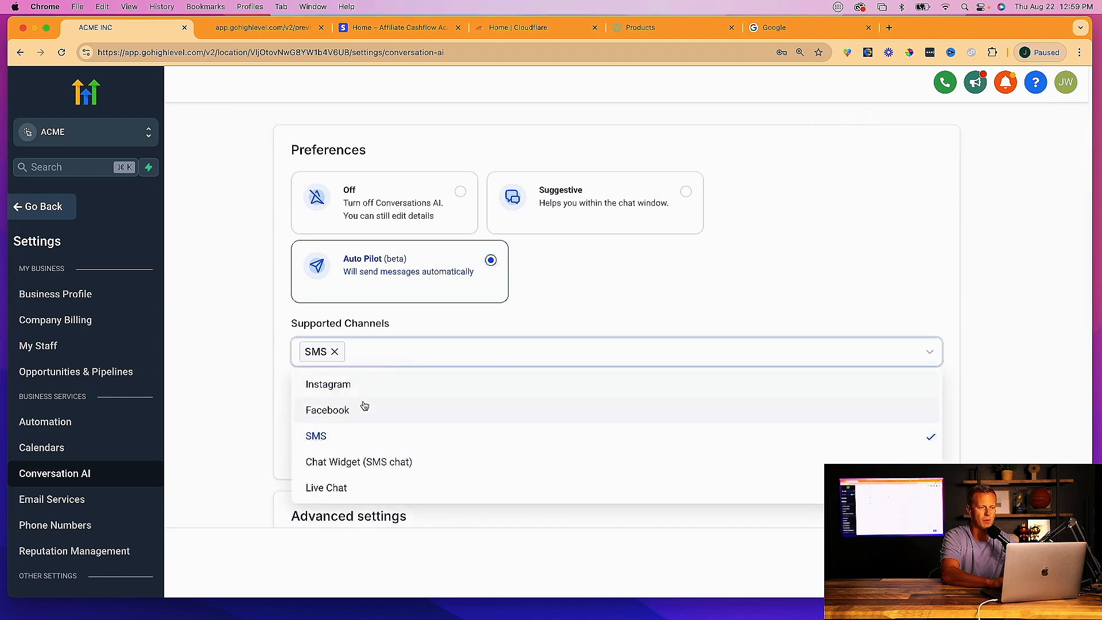
click(244, 409)
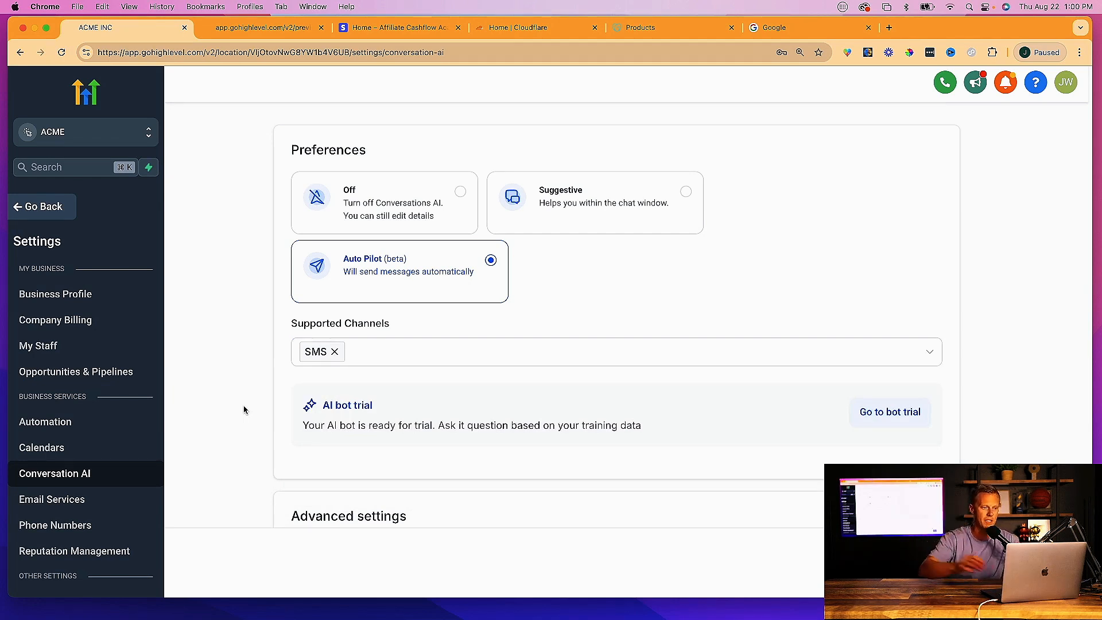
click(261, 34)
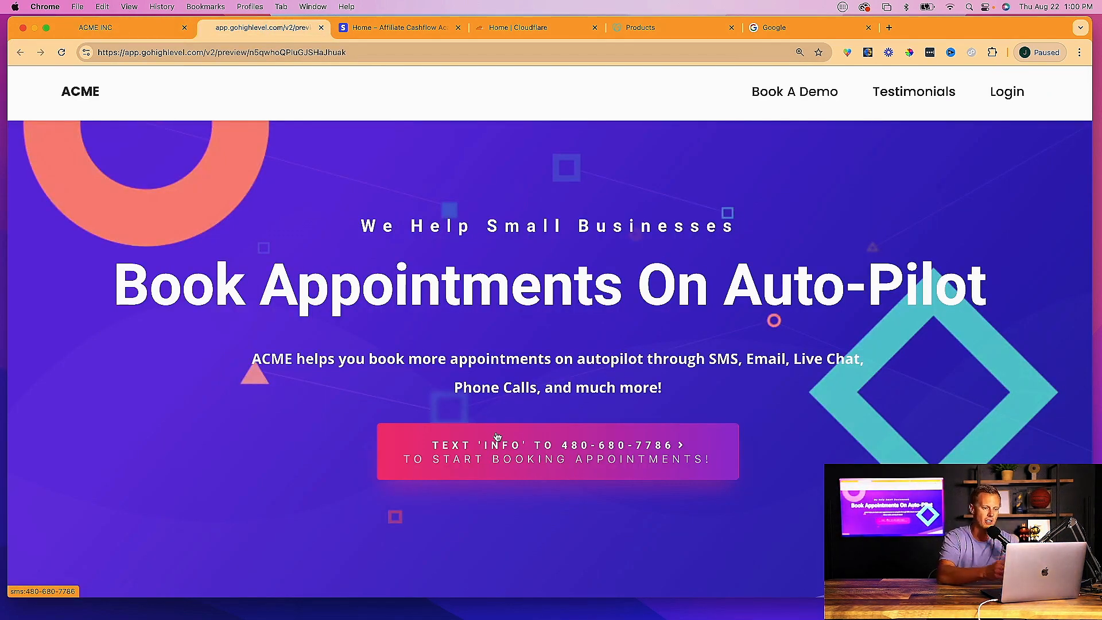
click(143, 28)
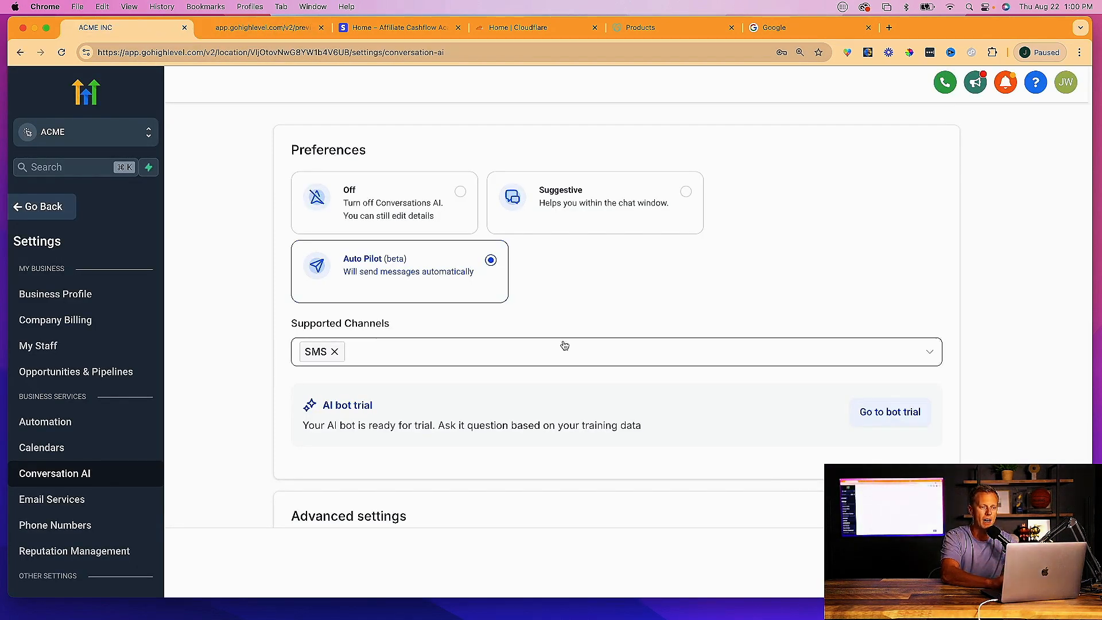
scroll(563, 344, up, 3)
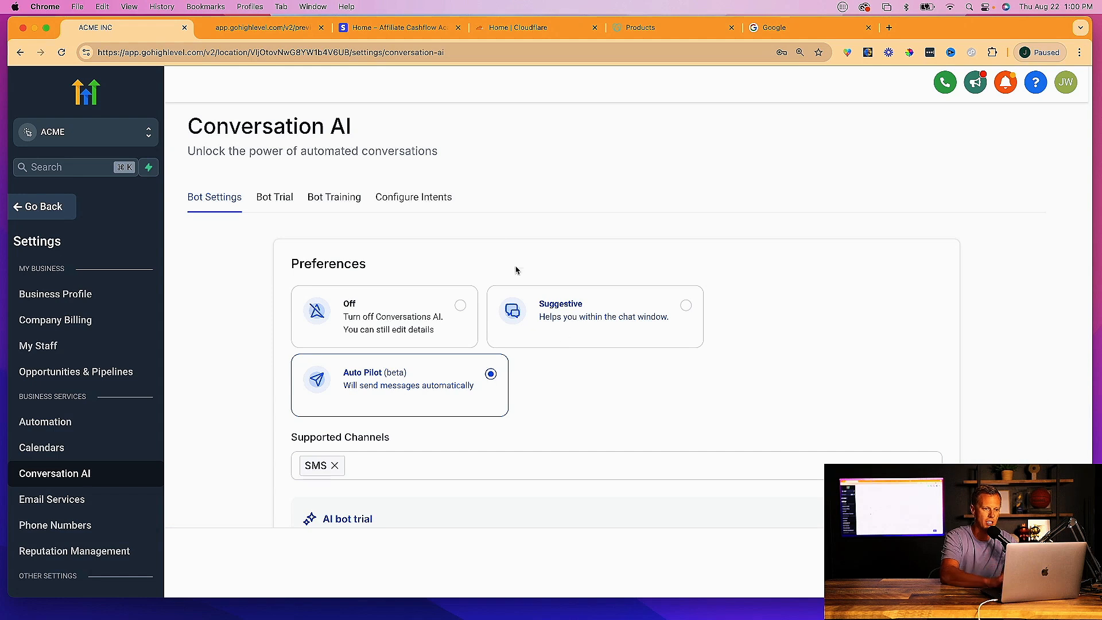
Step: Turn on the Appointment Booking intent using the Book A Demo calendar, and save the intents
click(417, 197)
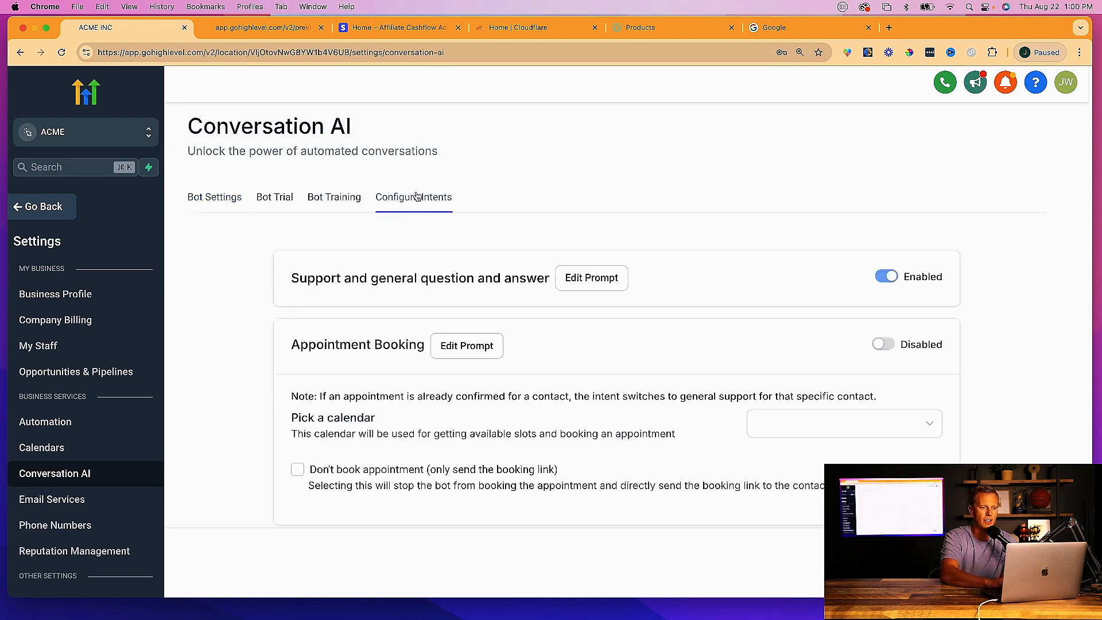
scroll(343, 413, down, 3)
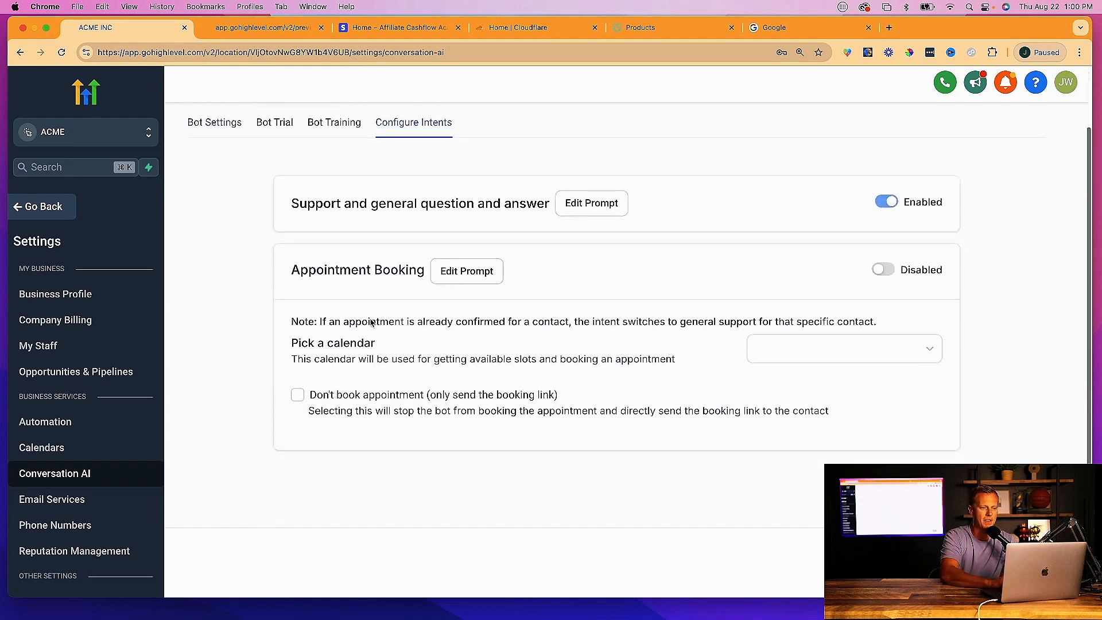
click(885, 272)
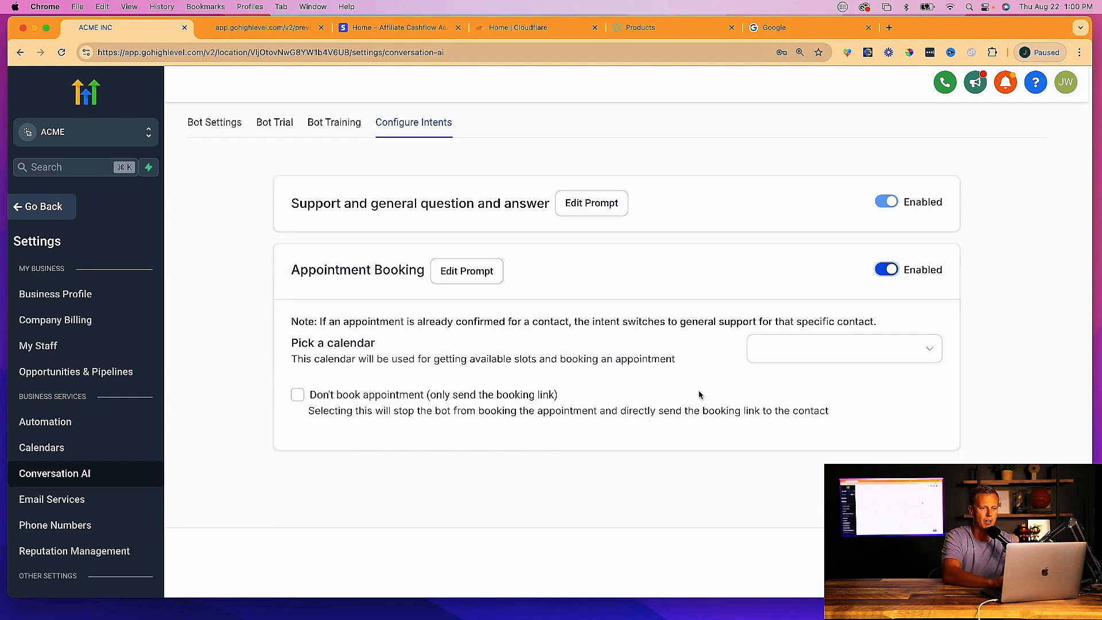
click(780, 357)
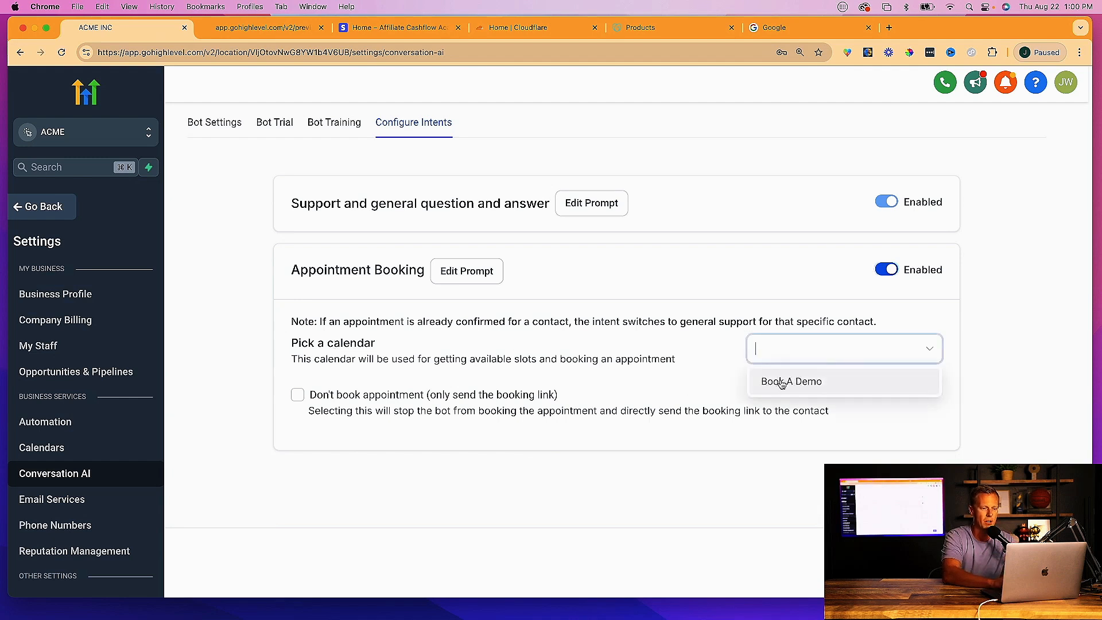
click(780, 379)
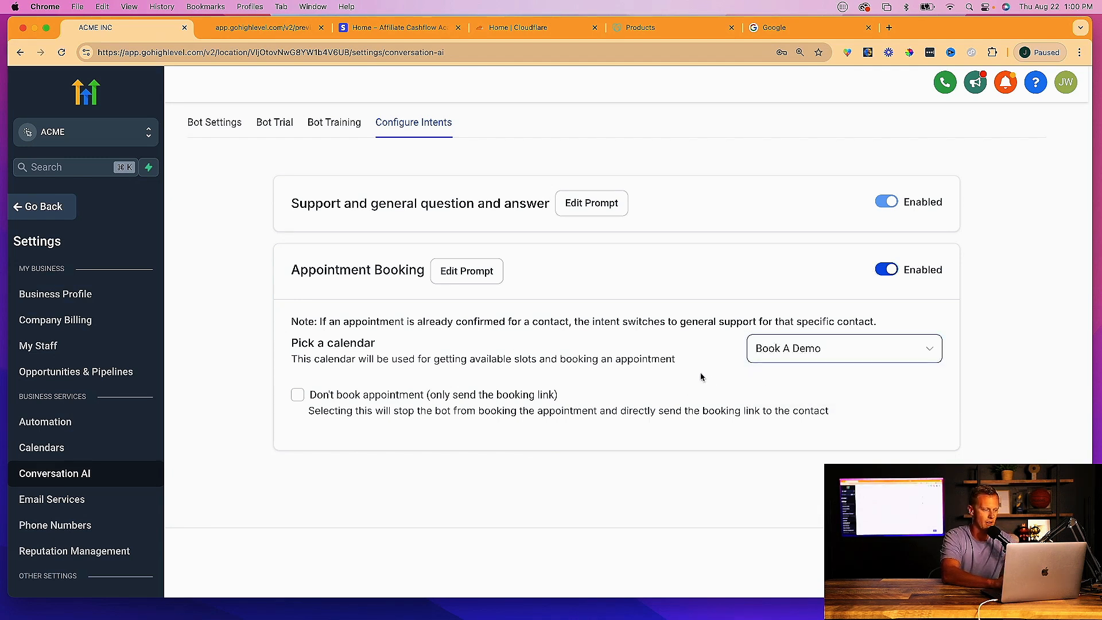
click(1010, 564)
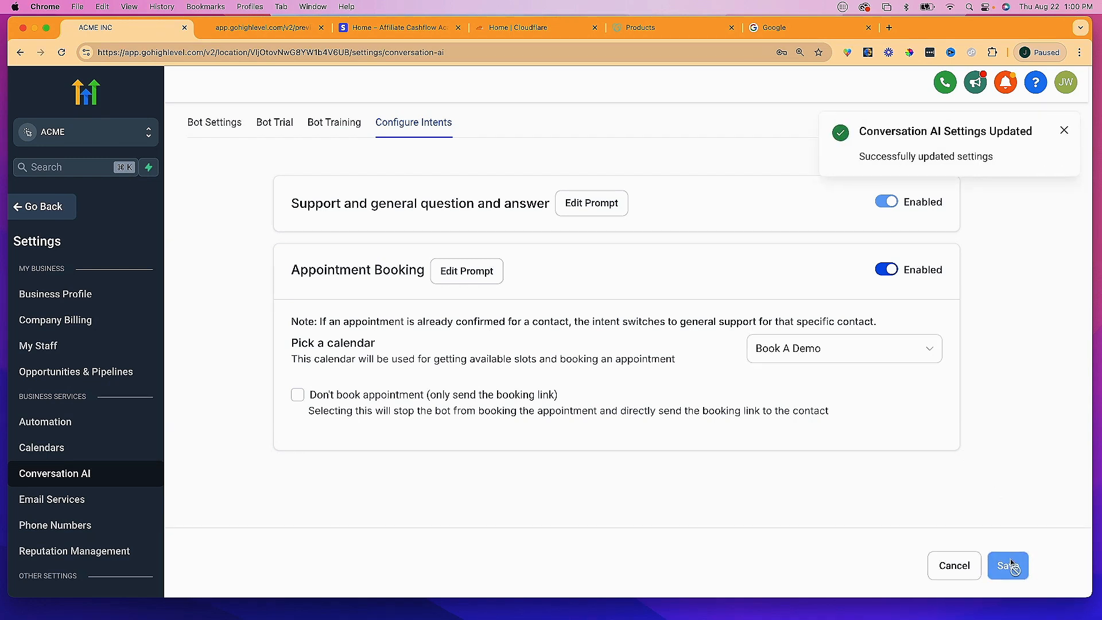
click(289, 34)
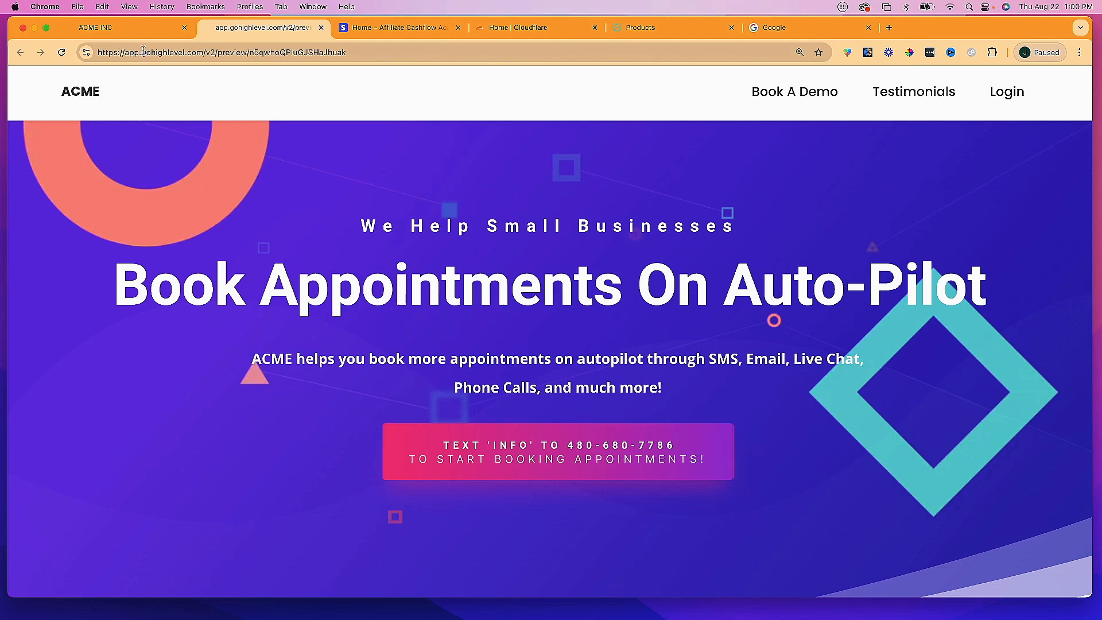
click(109, 28)
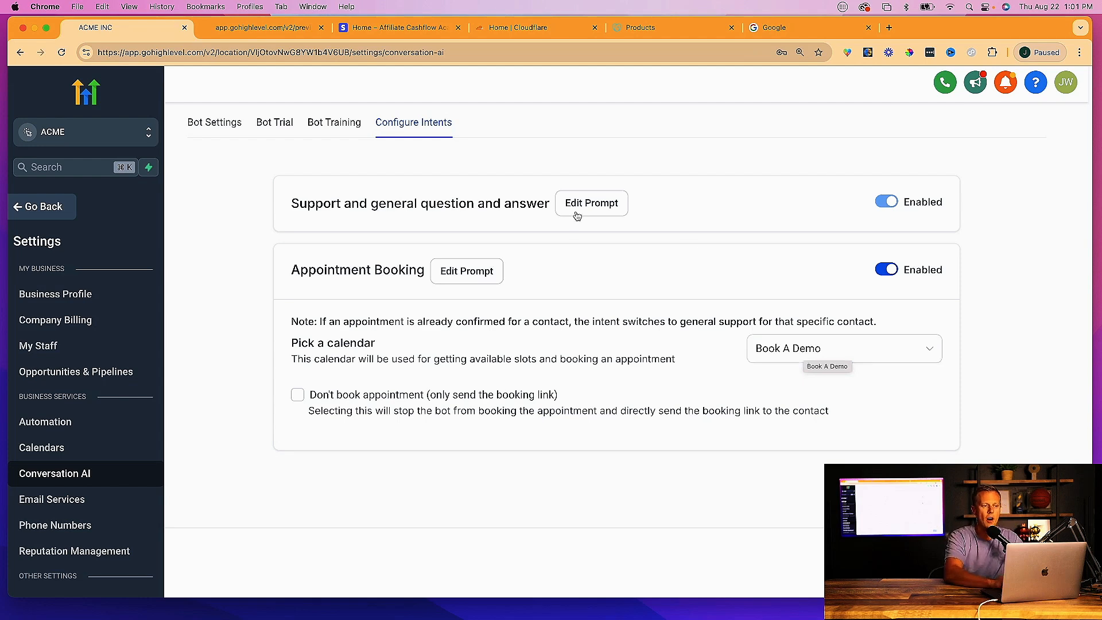
click(337, 123)
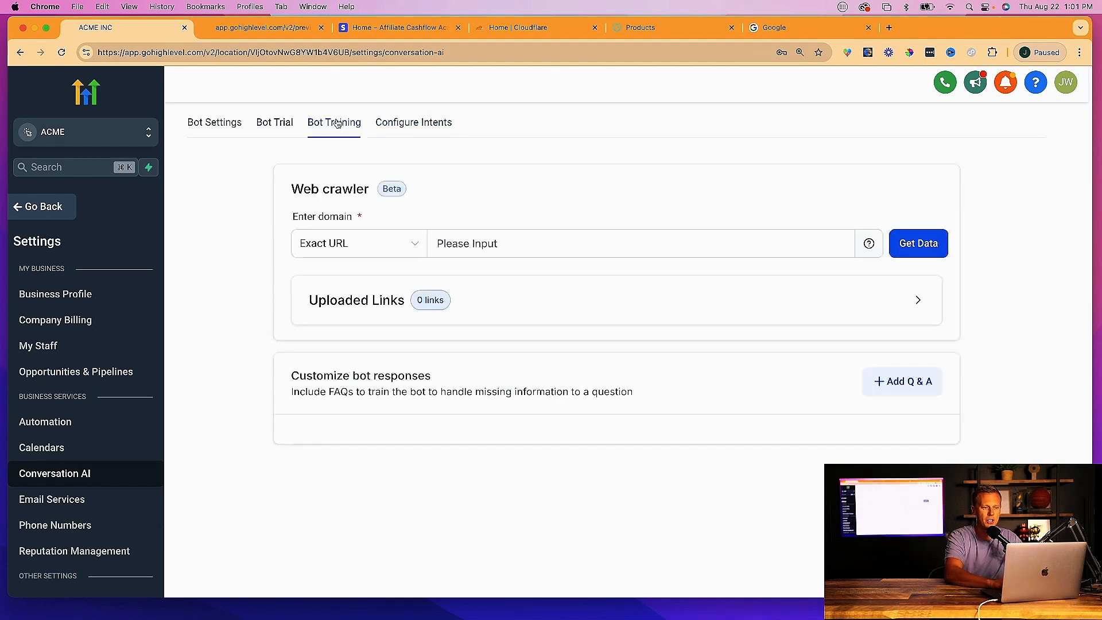
click(269, 30)
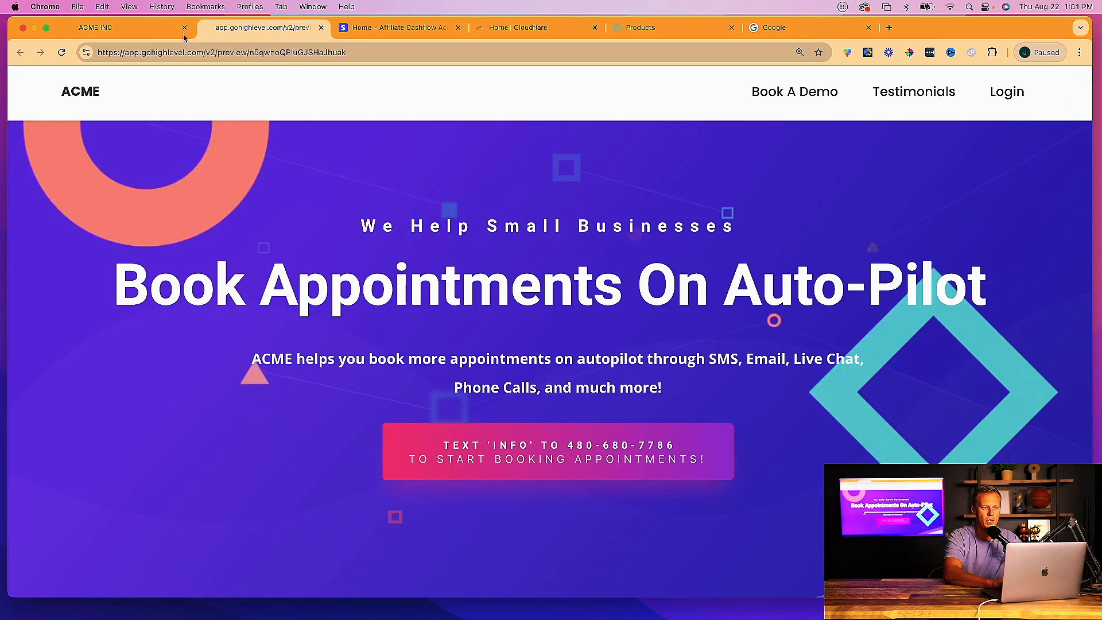
click(141, 27)
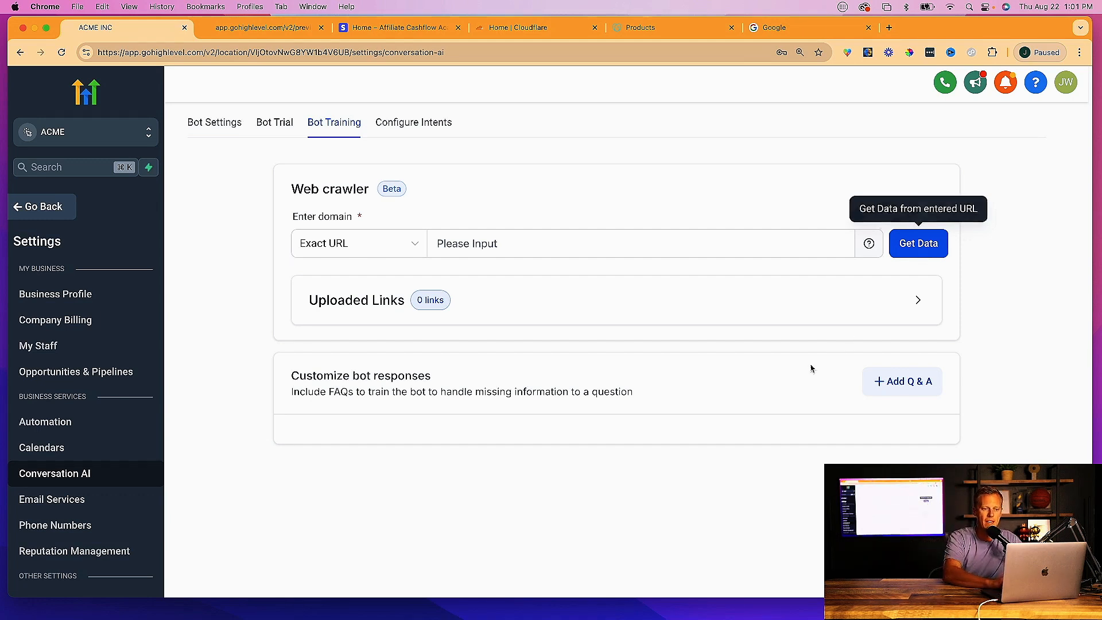
scroll(802, 380, down, 2)
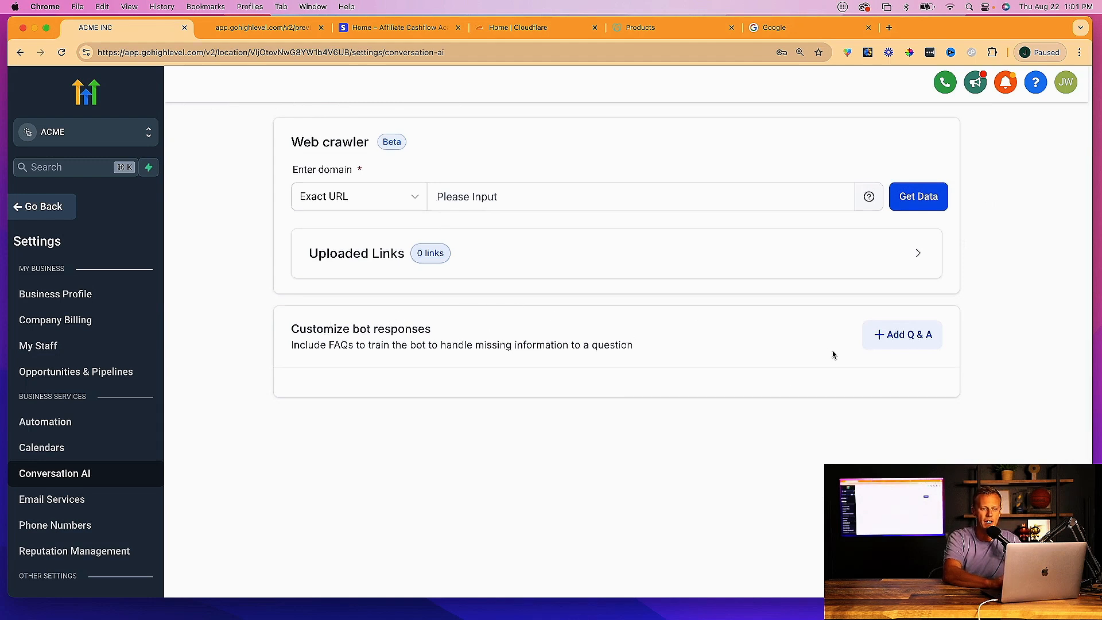
Step: Add FAQ 'How much does this cost?' answered 'It really depends on your business, let's hop on a quick call to discuss your needs'
click(910, 336)
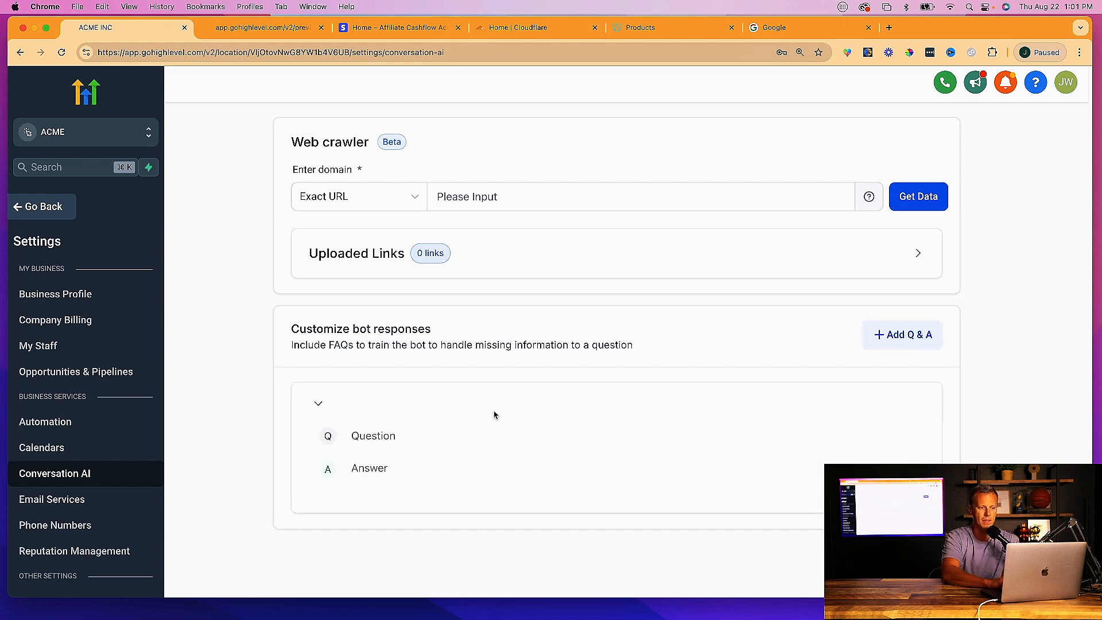
text(How m)
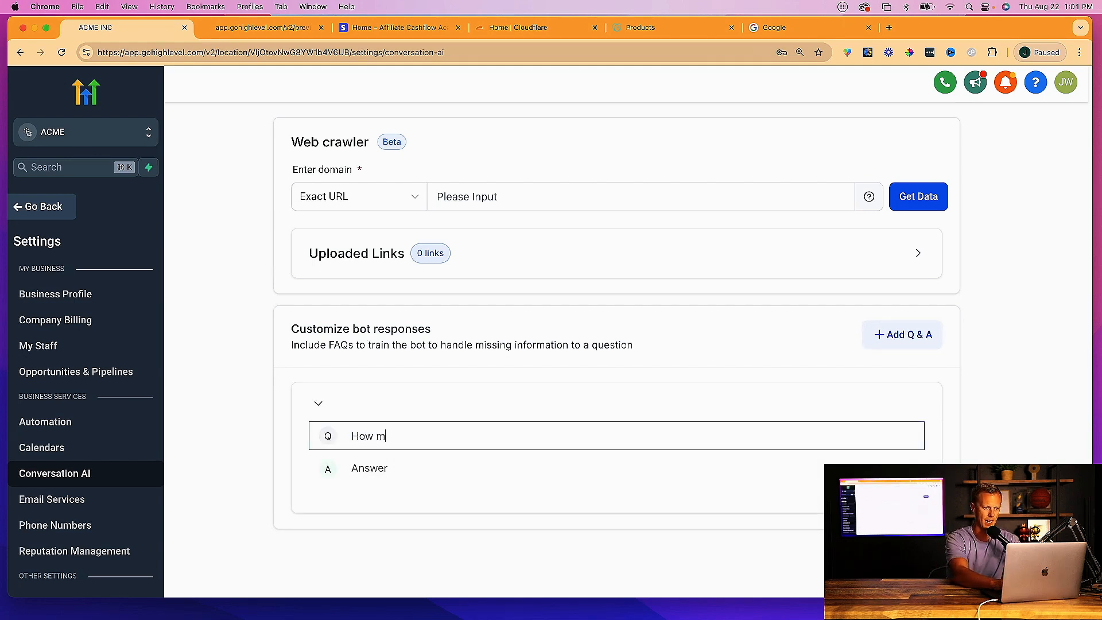
text(uch does this cost?)
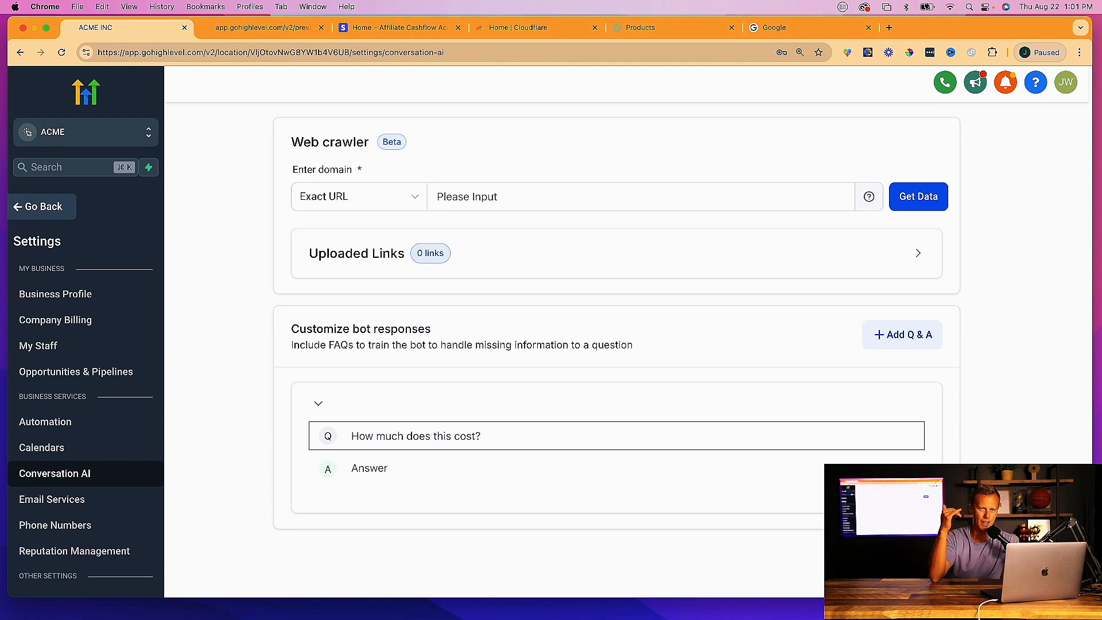
click(390, 469)
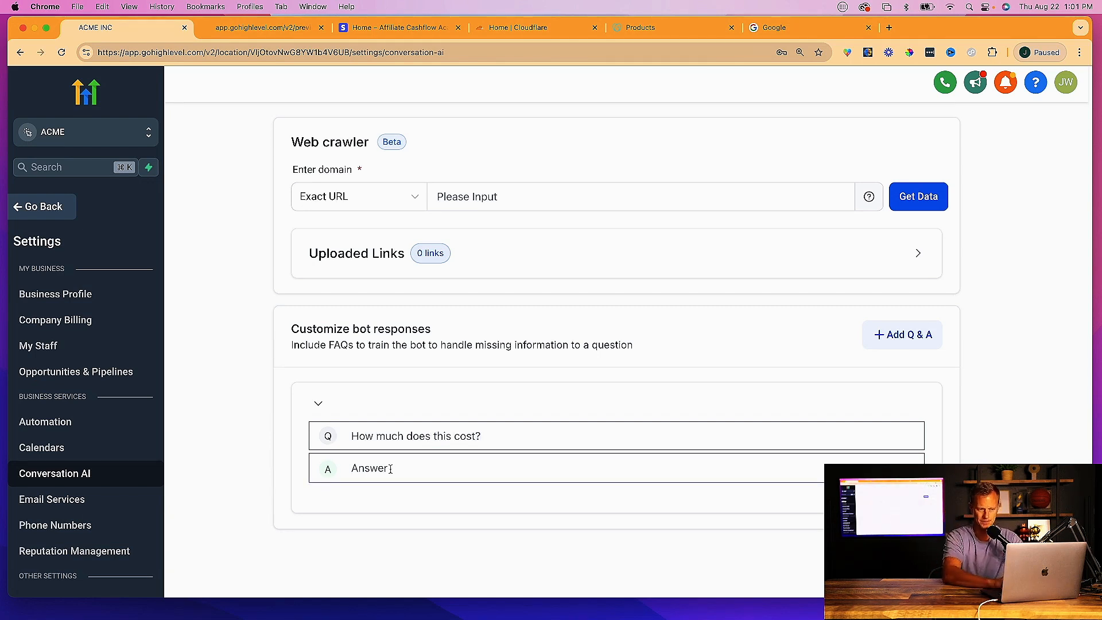
click(390, 468)
text(It)
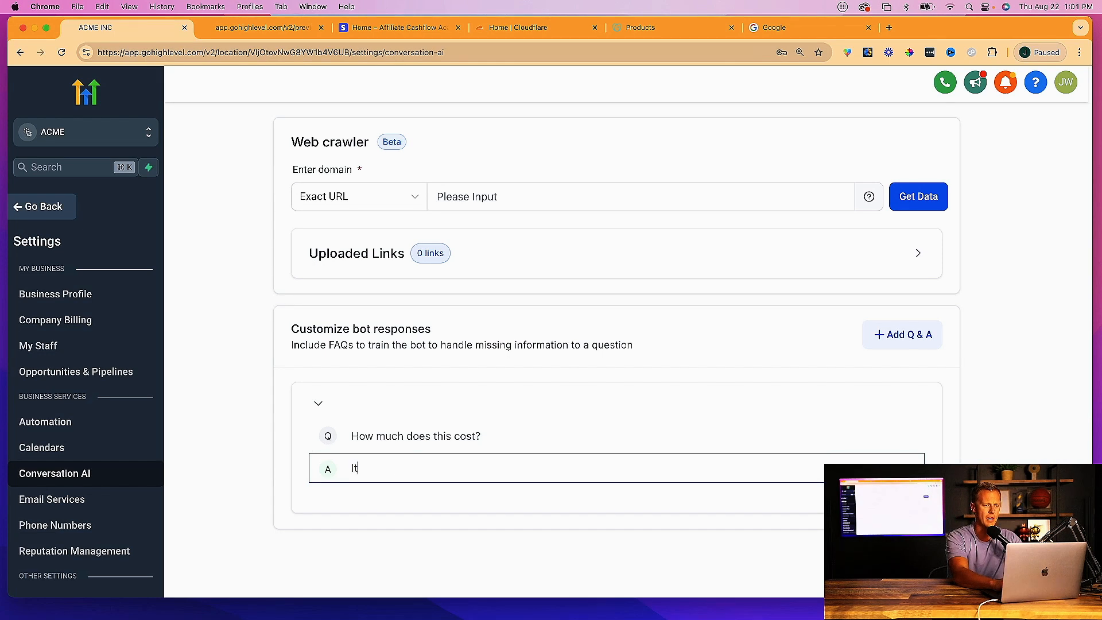
text( really depends on )
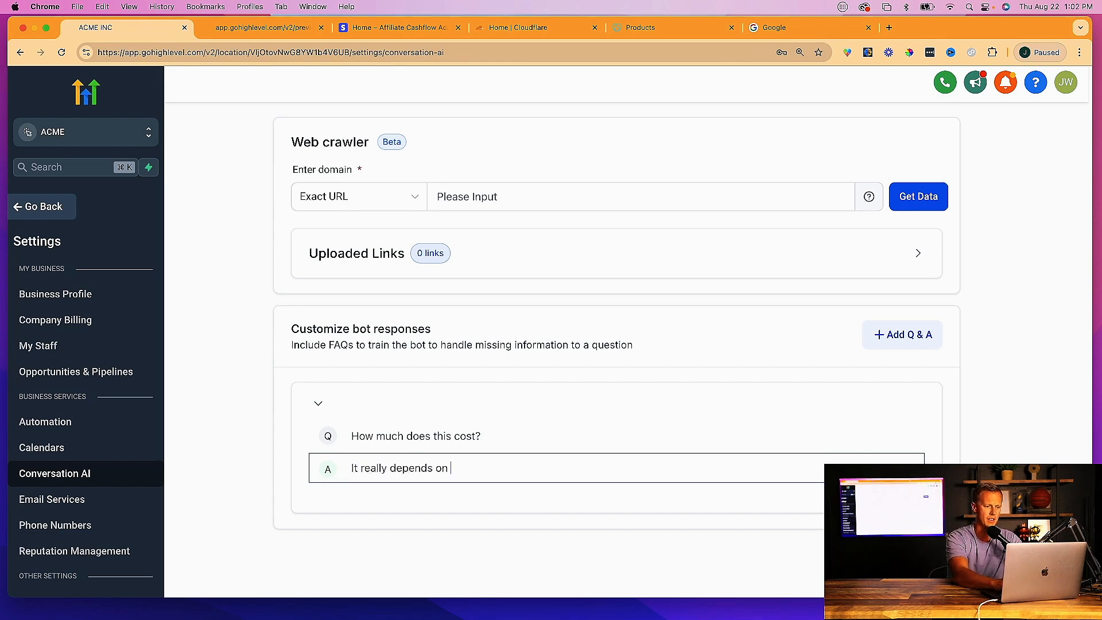
text(your business, let's hope)
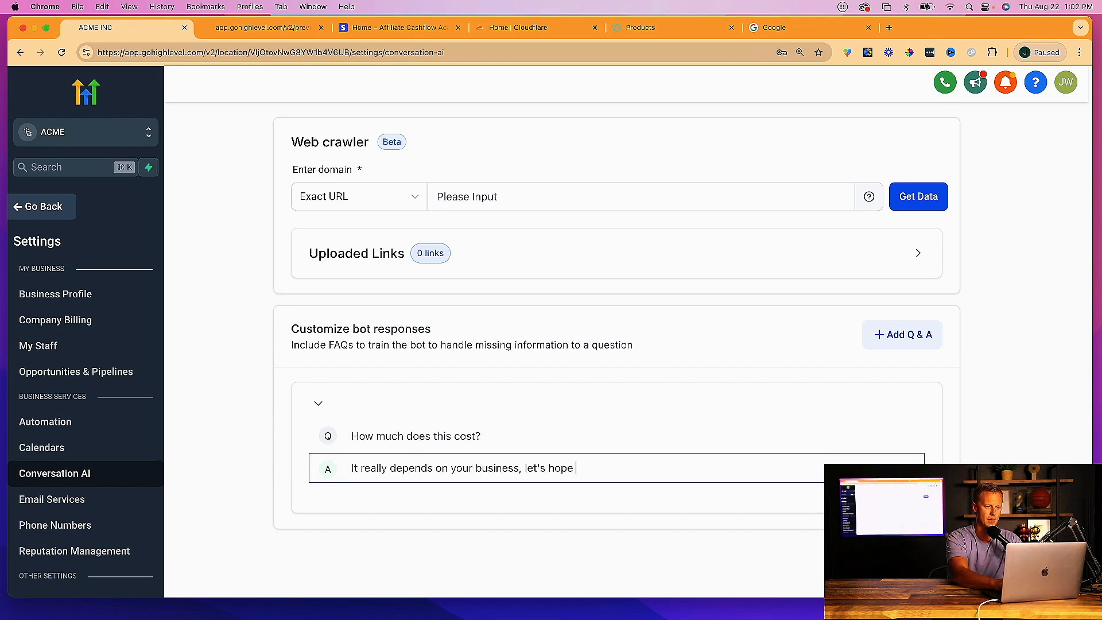
key(BackSpace)
text(on a quick call to discuss your needs)
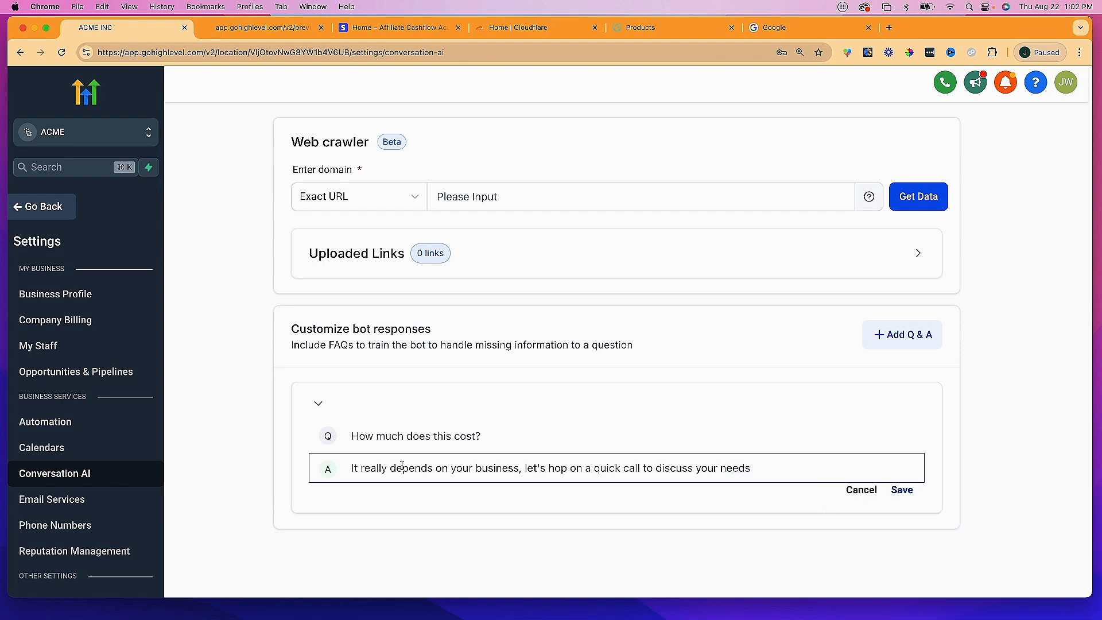
click(900, 490)
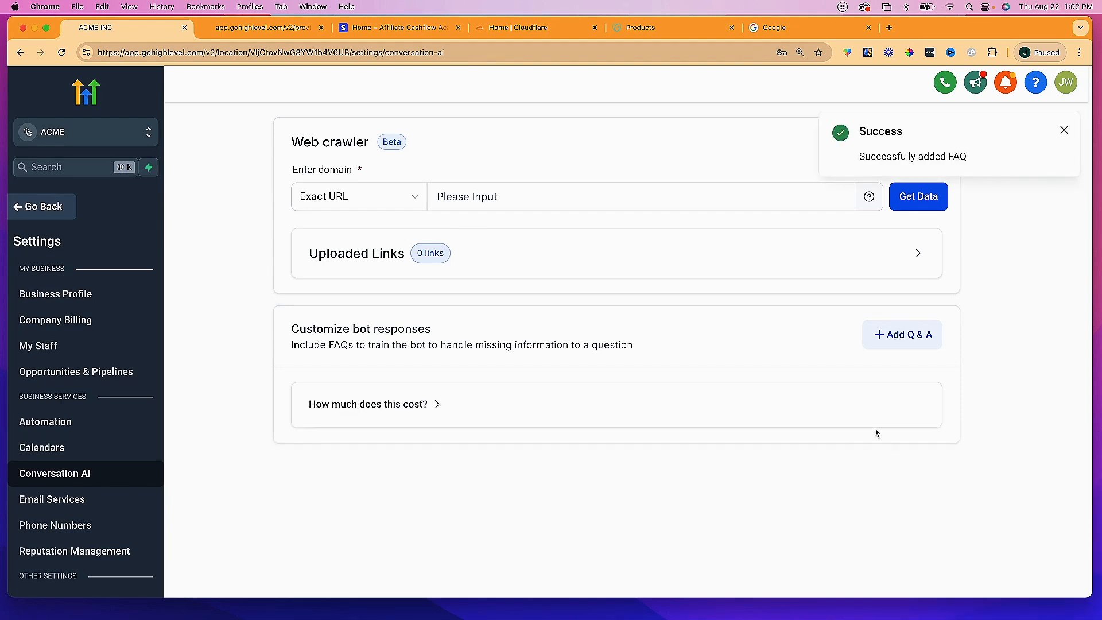
scroll(462, 204, up, 2)
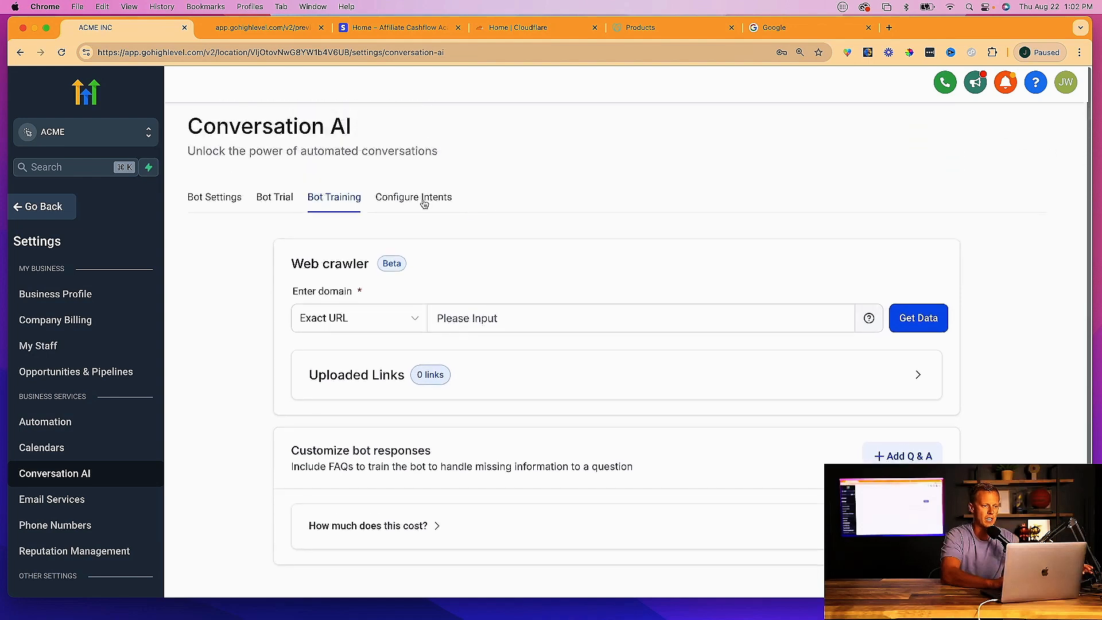
Step: In Bot Trial, ask 'how much do your services cost?' and thumbs-up the bot's quick-call reply
click(275, 197)
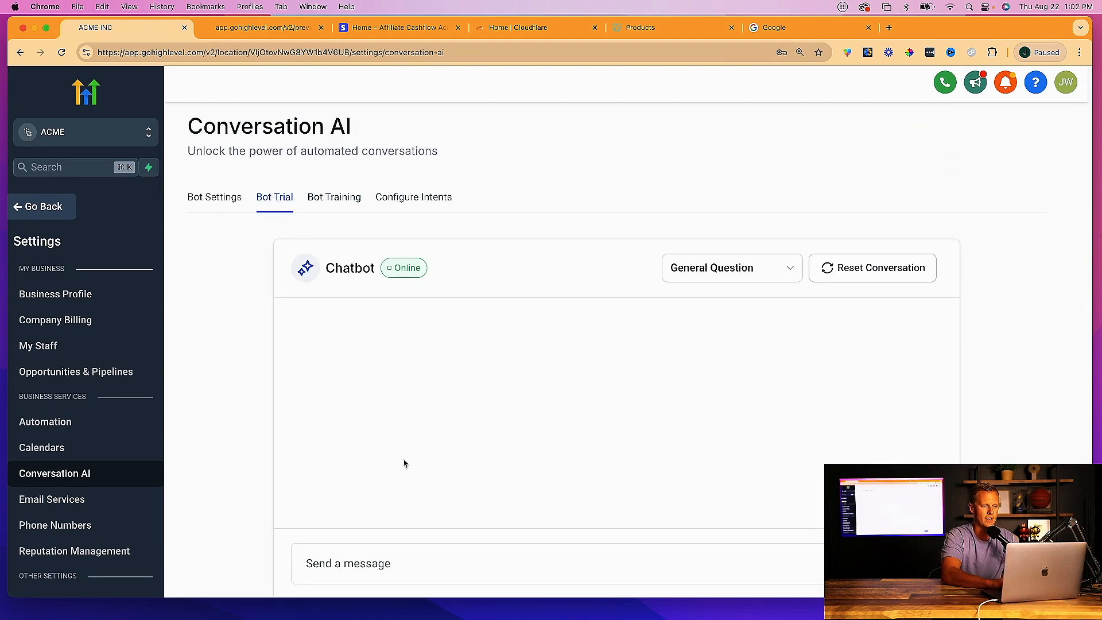
click(361, 561)
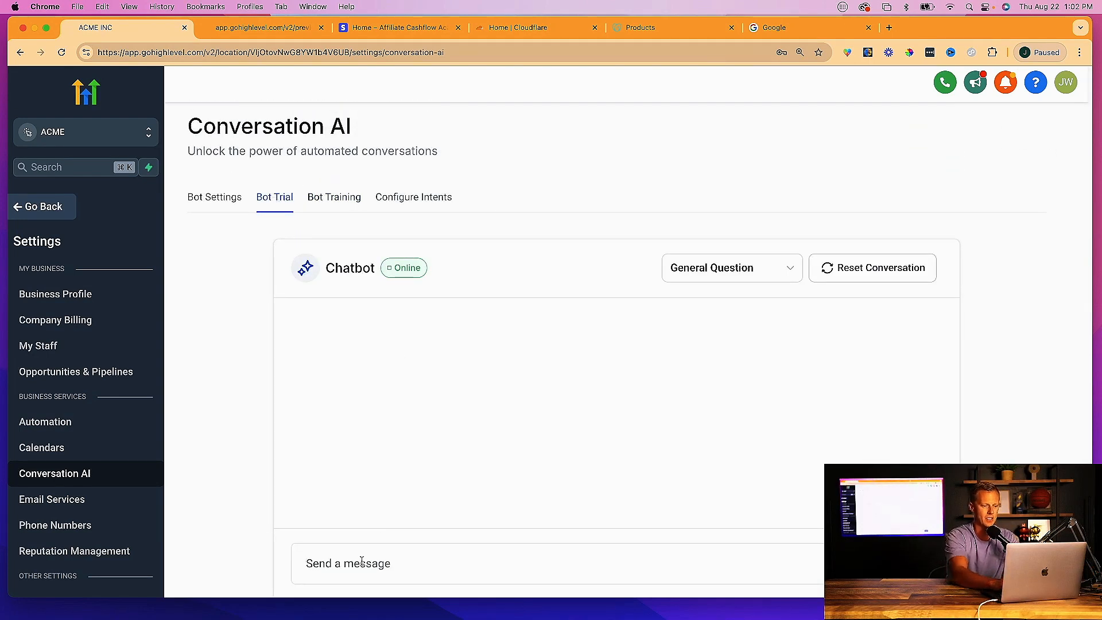
text(how)
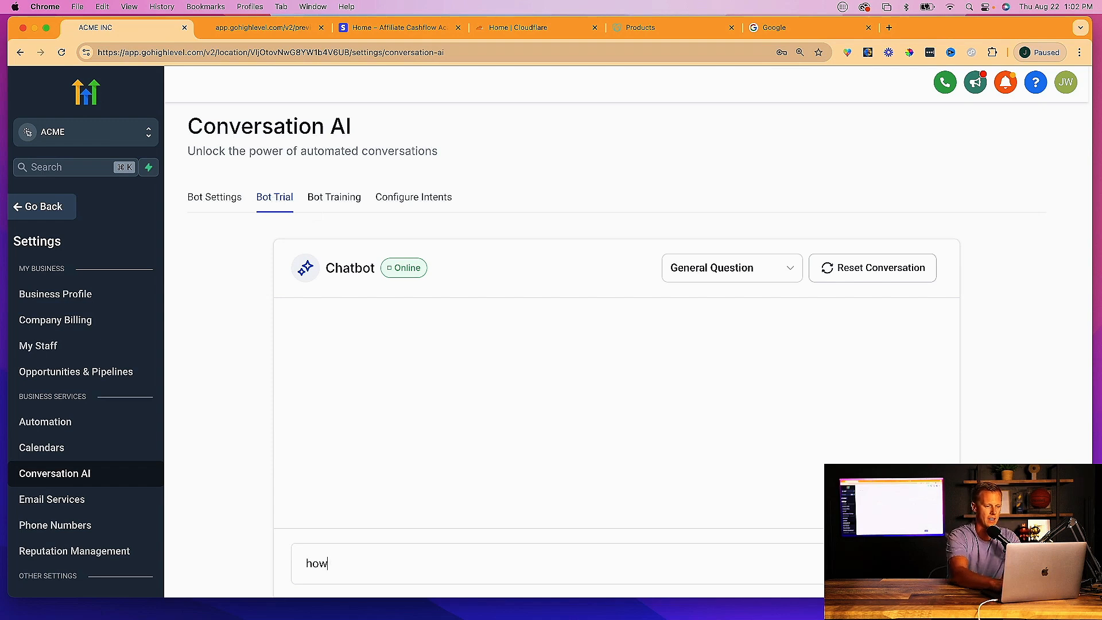
text( much do your services cost?)
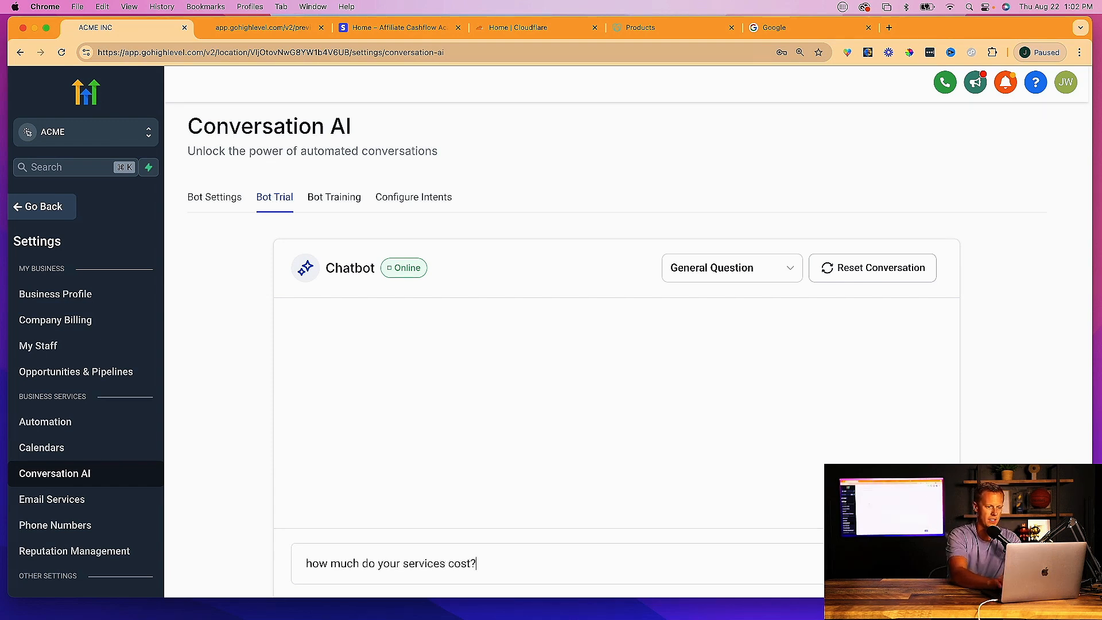
key(Return)
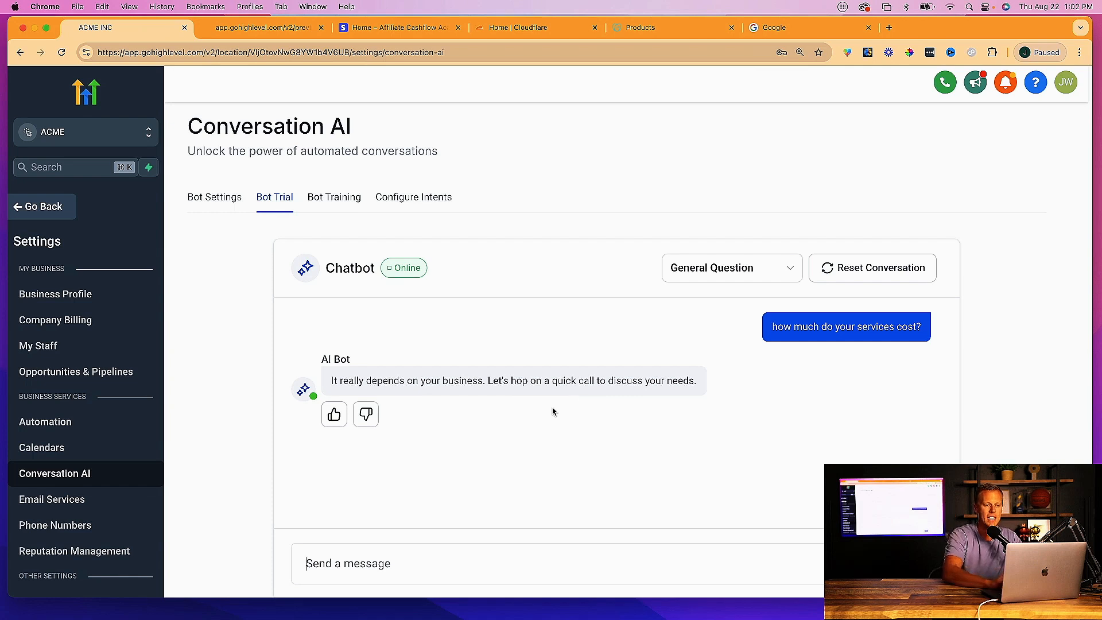
click(334, 415)
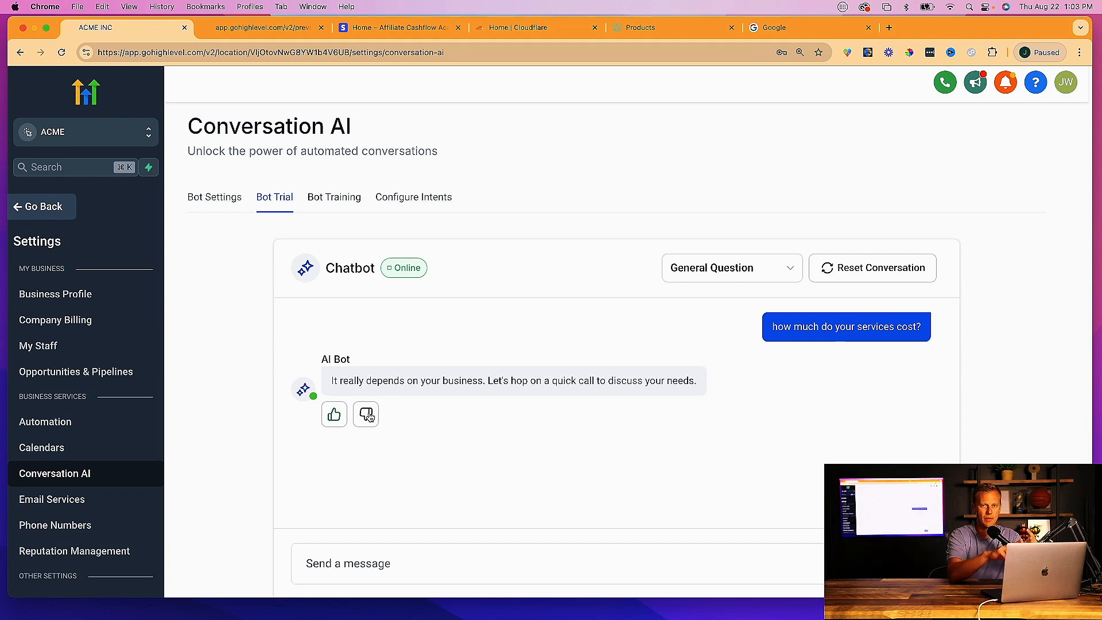
Step: Review the Custom Values (business email, name, phone), view the ACME preview, then go to Google
scroll(136, 471, down, 2)
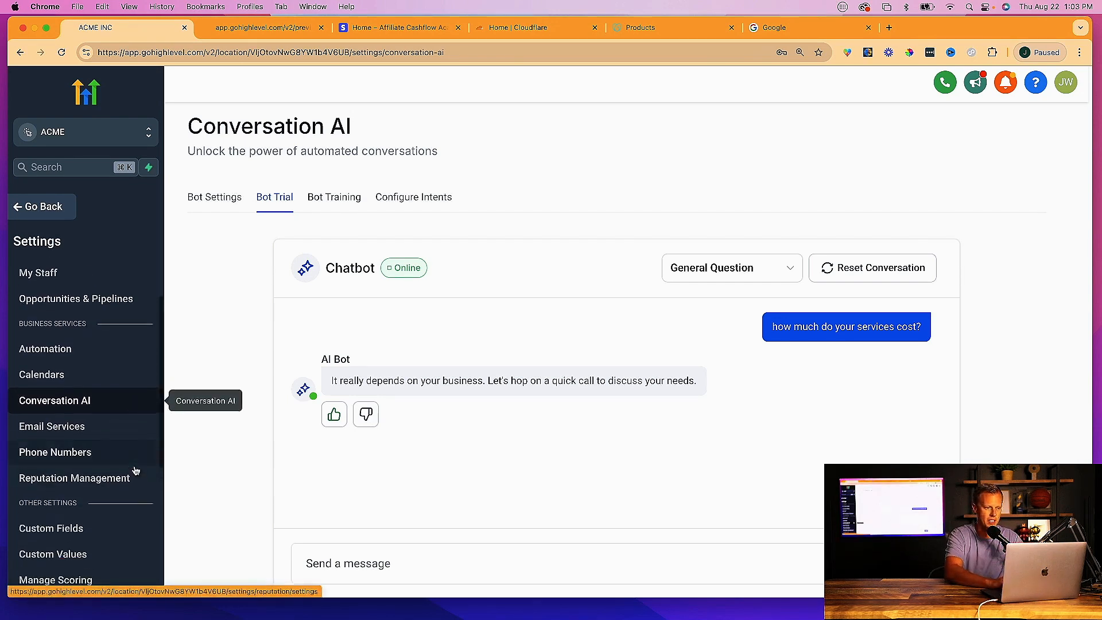
scroll(136, 470, down, 1)
click(83, 516)
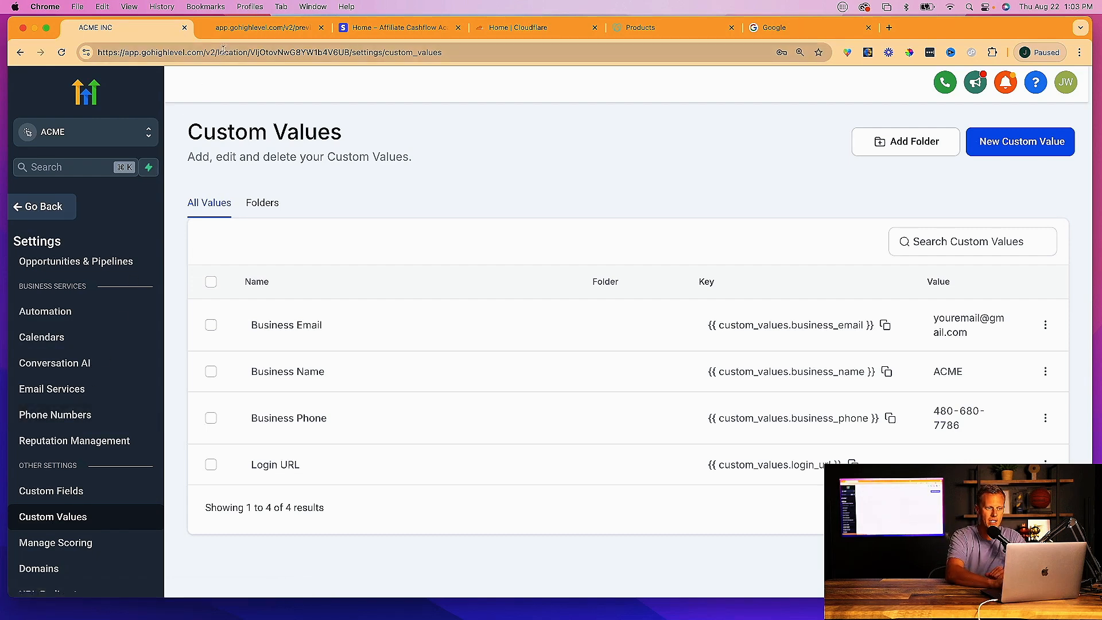
click(235, 32)
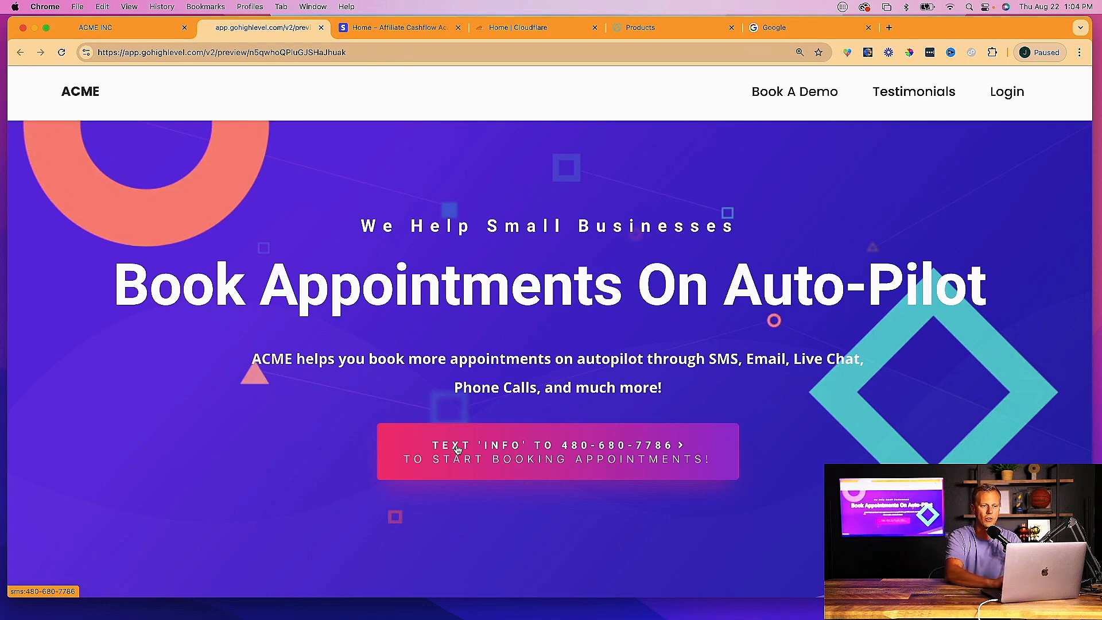
click(787, 31)
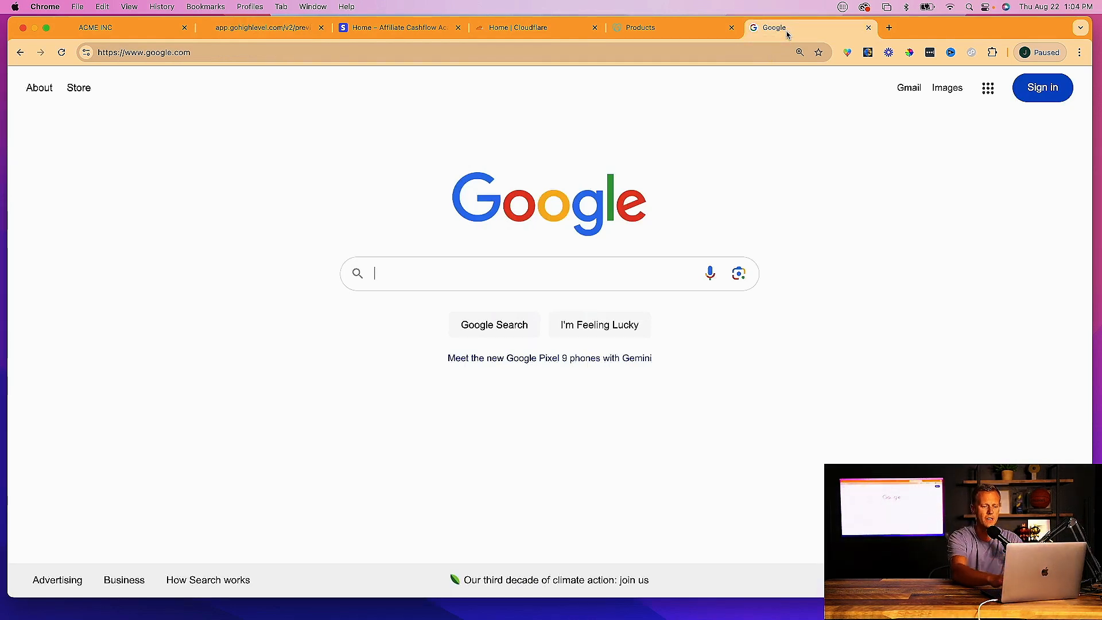
text(plumbers near)
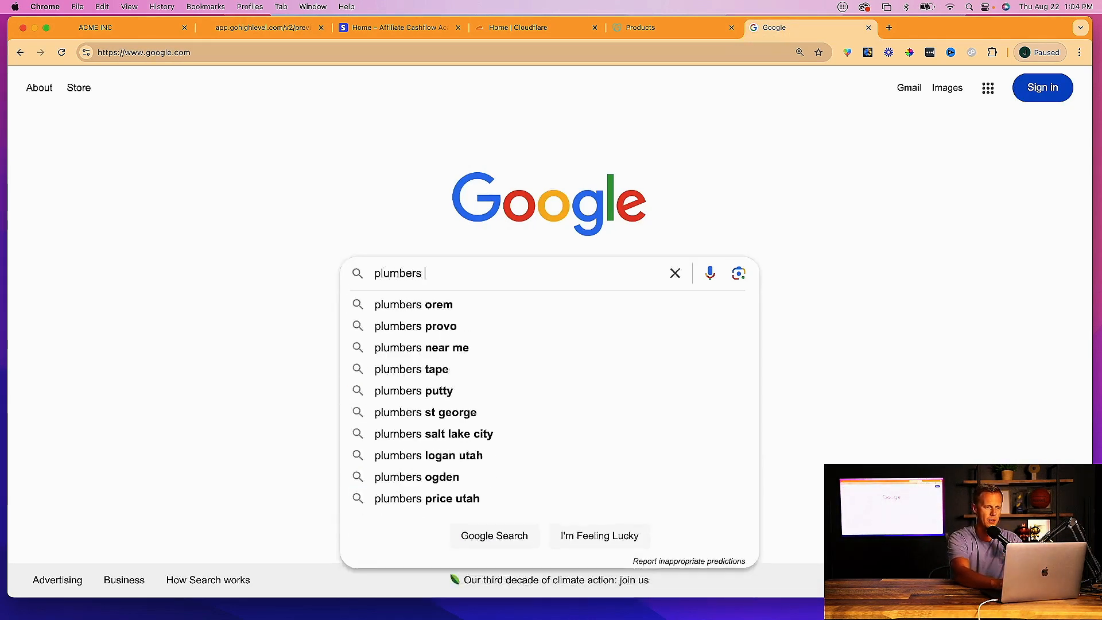
text( me)
key(Return)
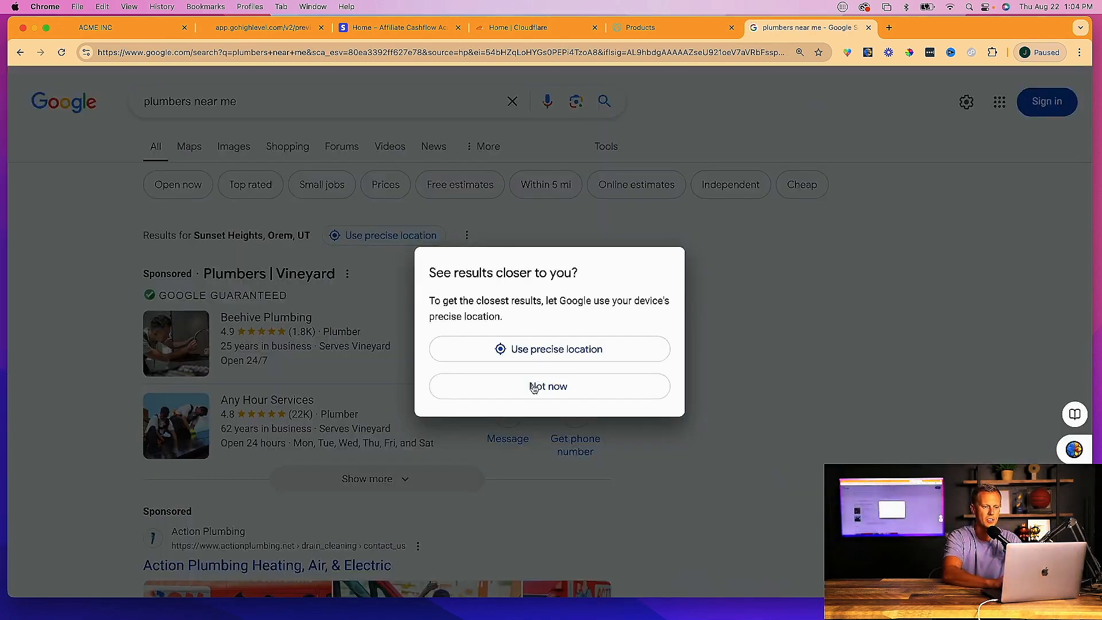
click(533, 387)
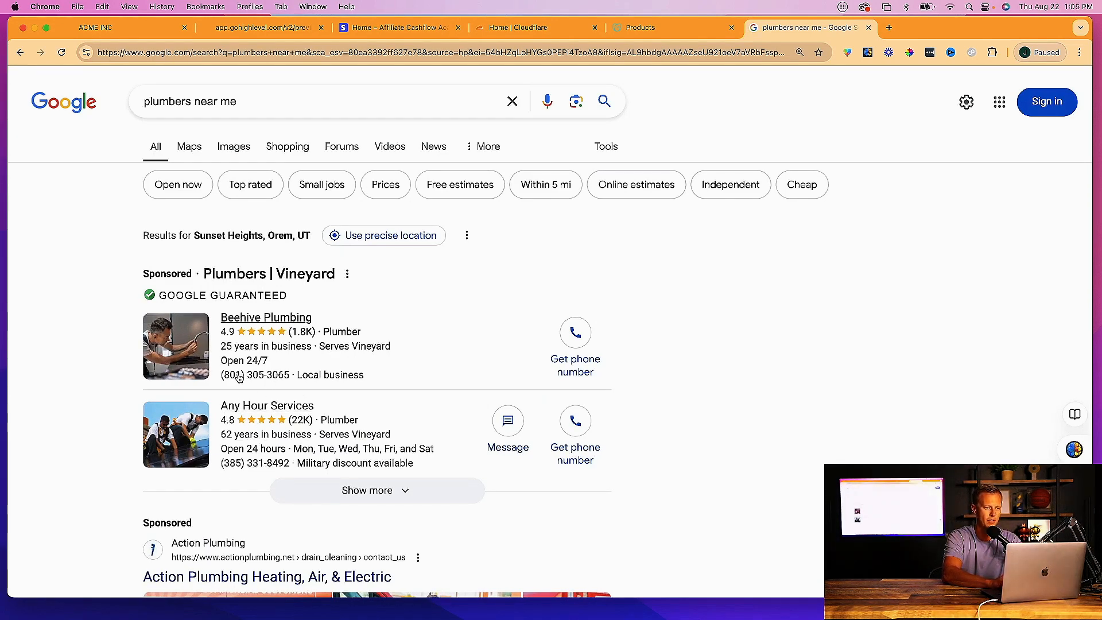
scroll(242, 462, down, 5)
scroll(242, 462, down, 5)
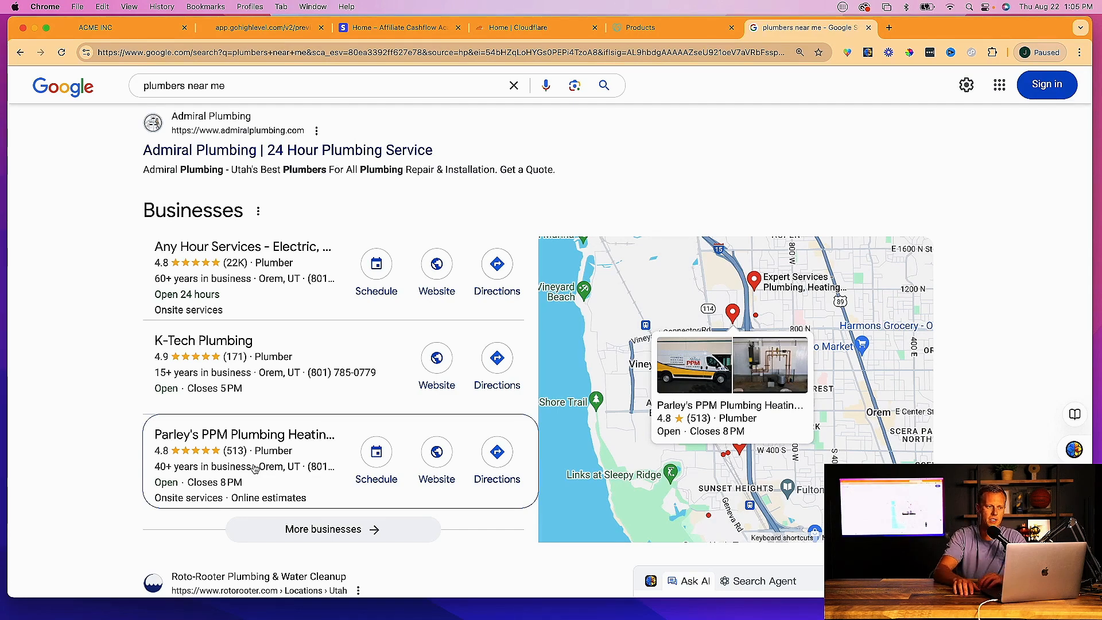
scroll(227, 290, up, 15)
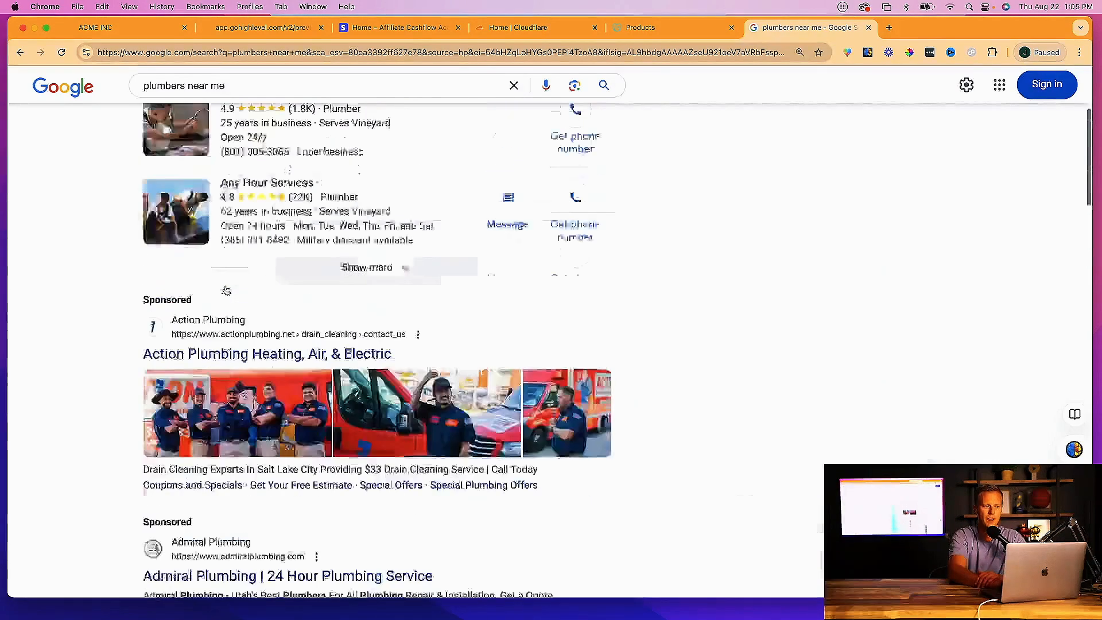
scroll(226, 391, down, 2)
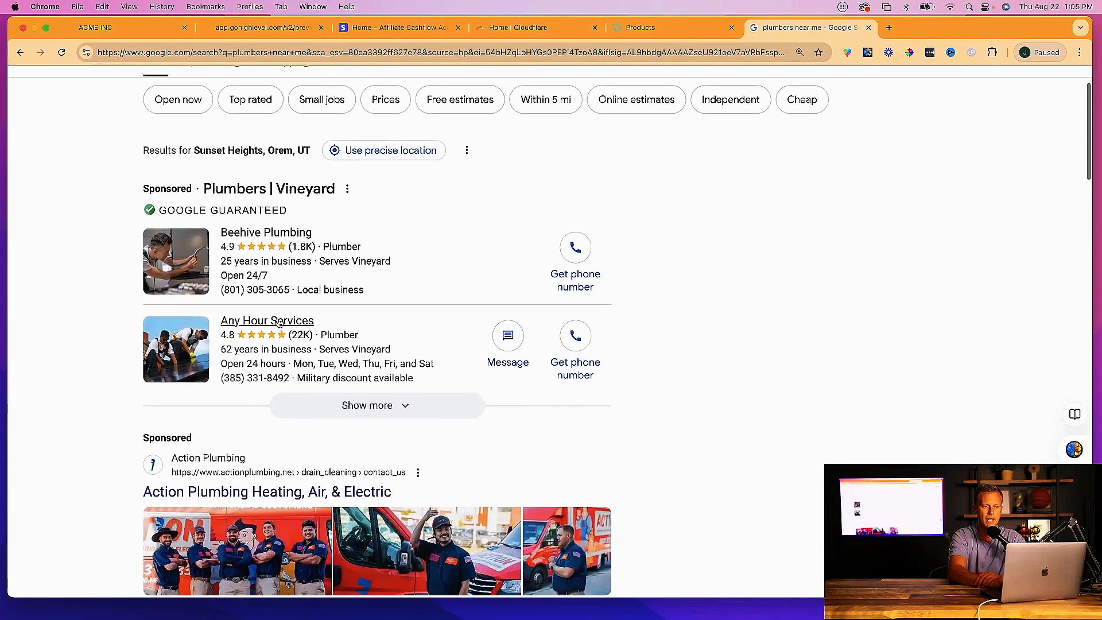
scroll(217, 350, down, 5)
scroll(230, 367, down, 5)
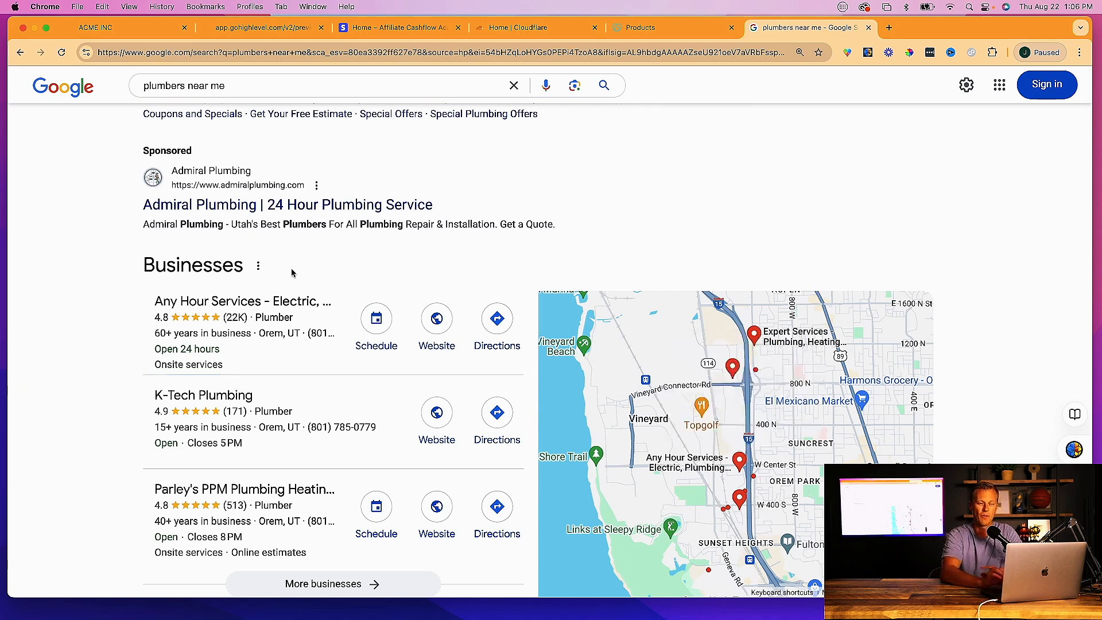
Step: From the ACME sub-account, switch to Agency View and dismiss the tax exemption banner
click(136, 36)
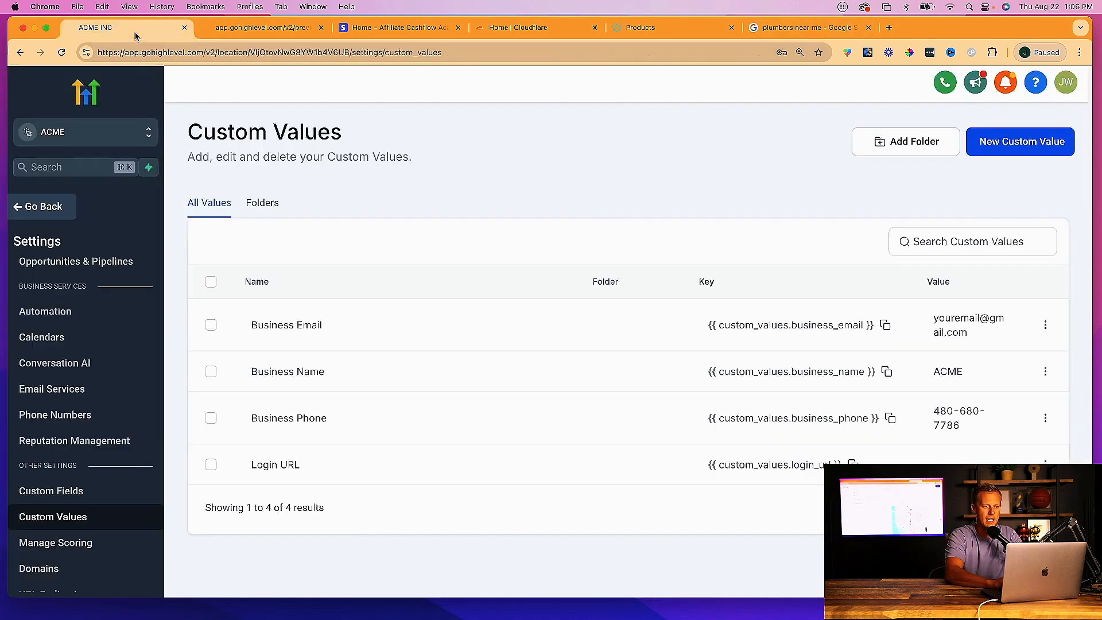
click(147, 134)
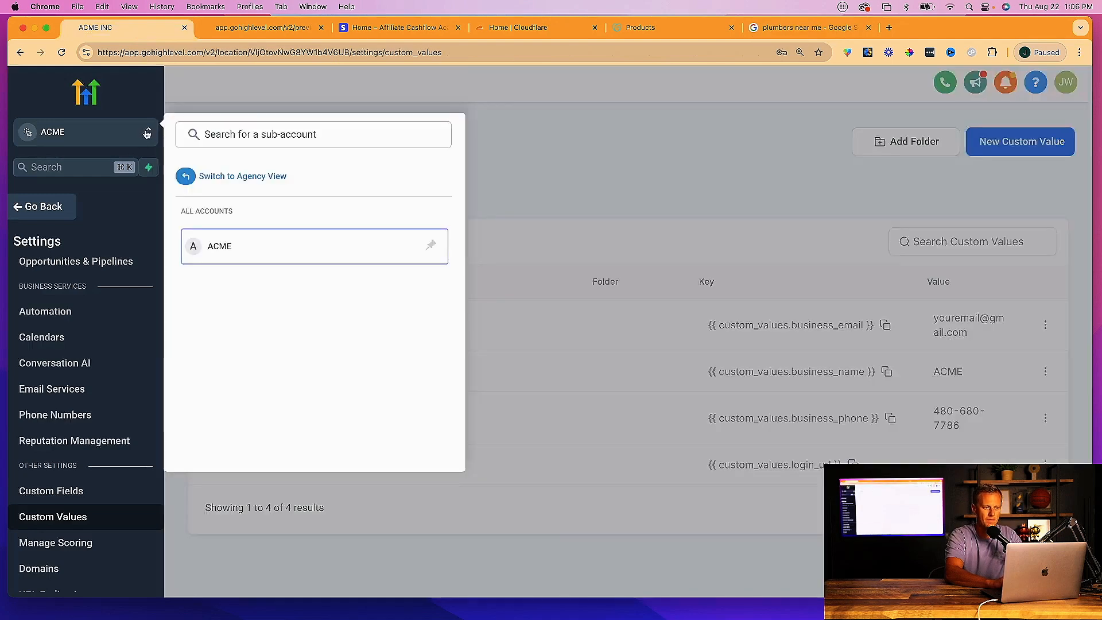
click(229, 181)
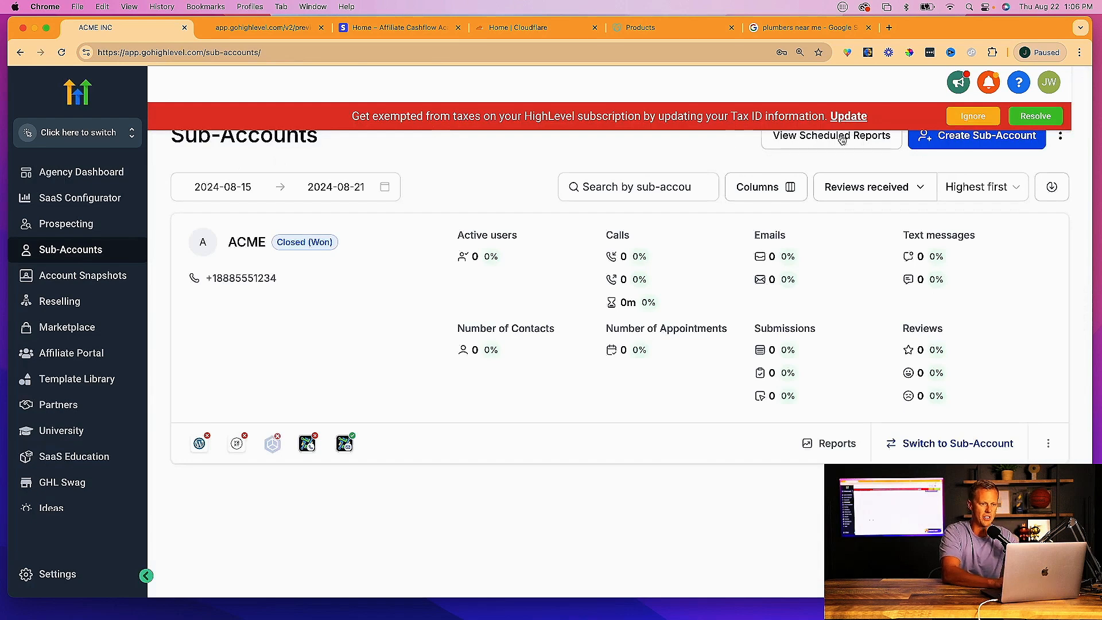
click(954, 117)
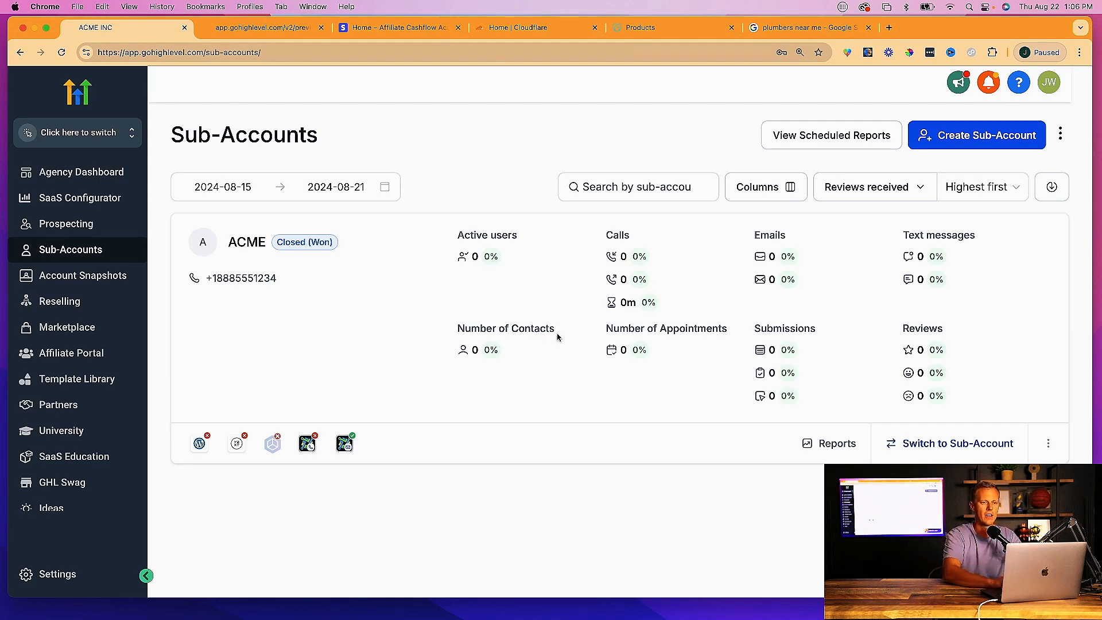
Step: Create the Test Biz sub-account from the Blank Snapshot, entering its details manually and saving
click(958, 140)
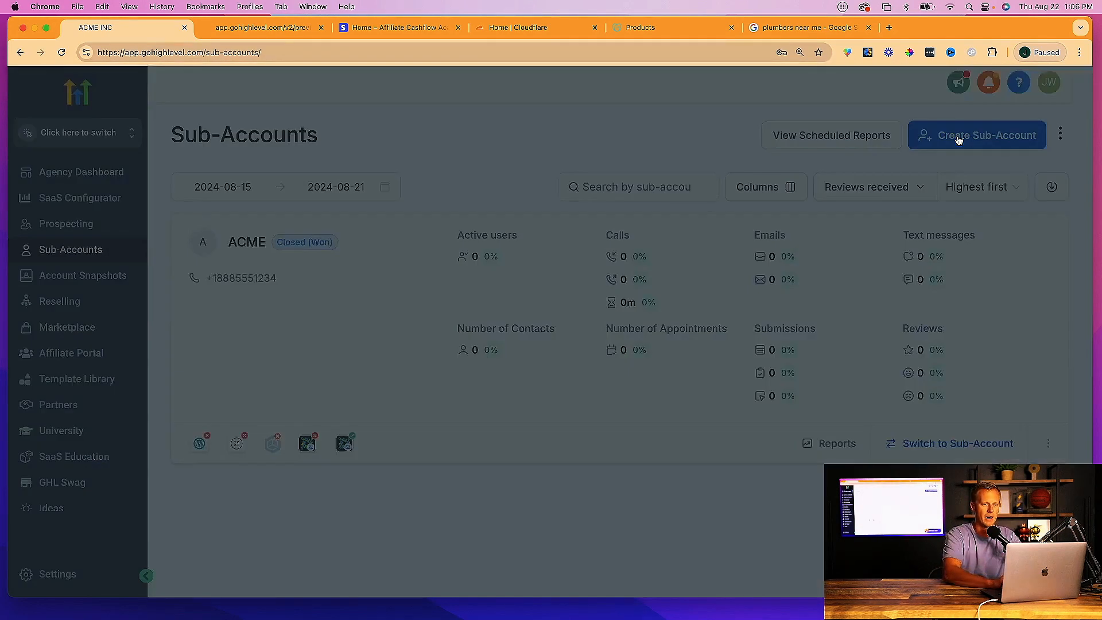
mouse_move(293, 326)
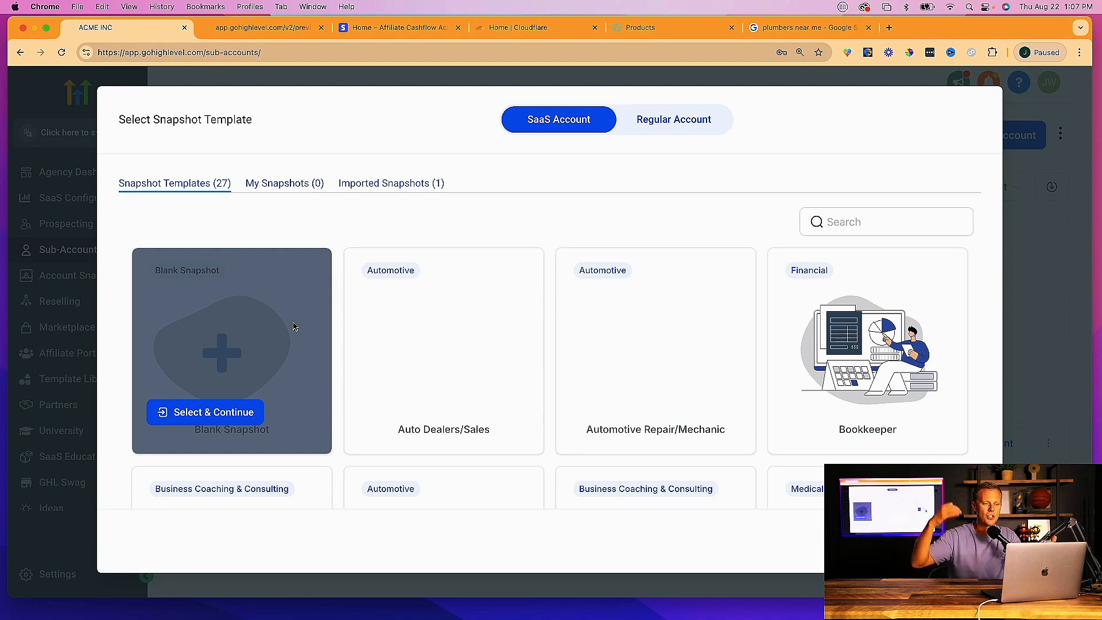
click(230, 412)
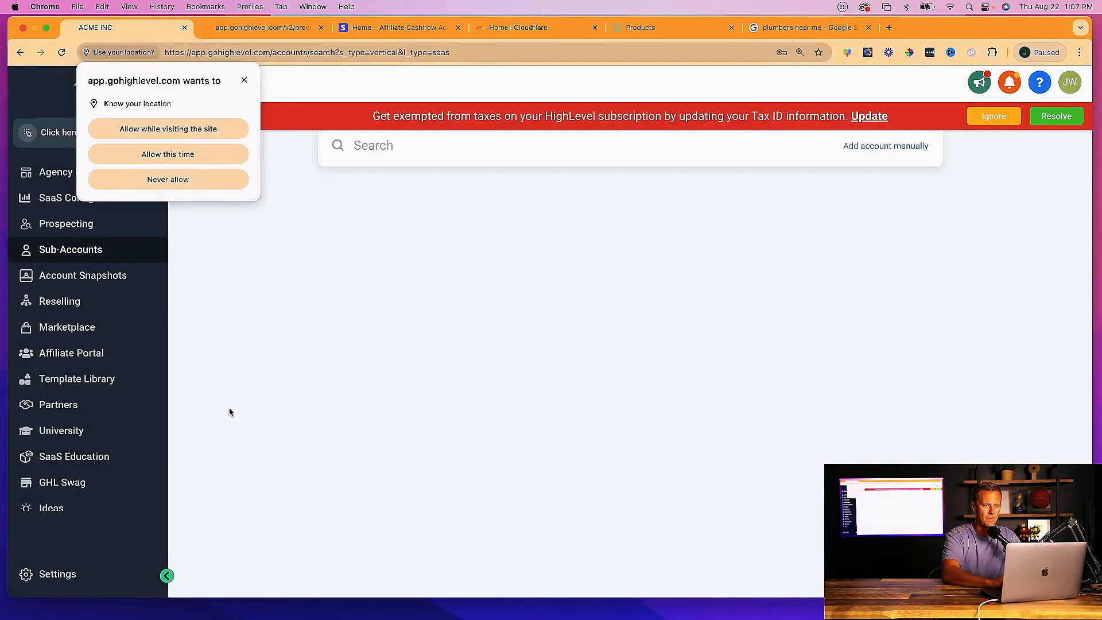
click(243, 80)
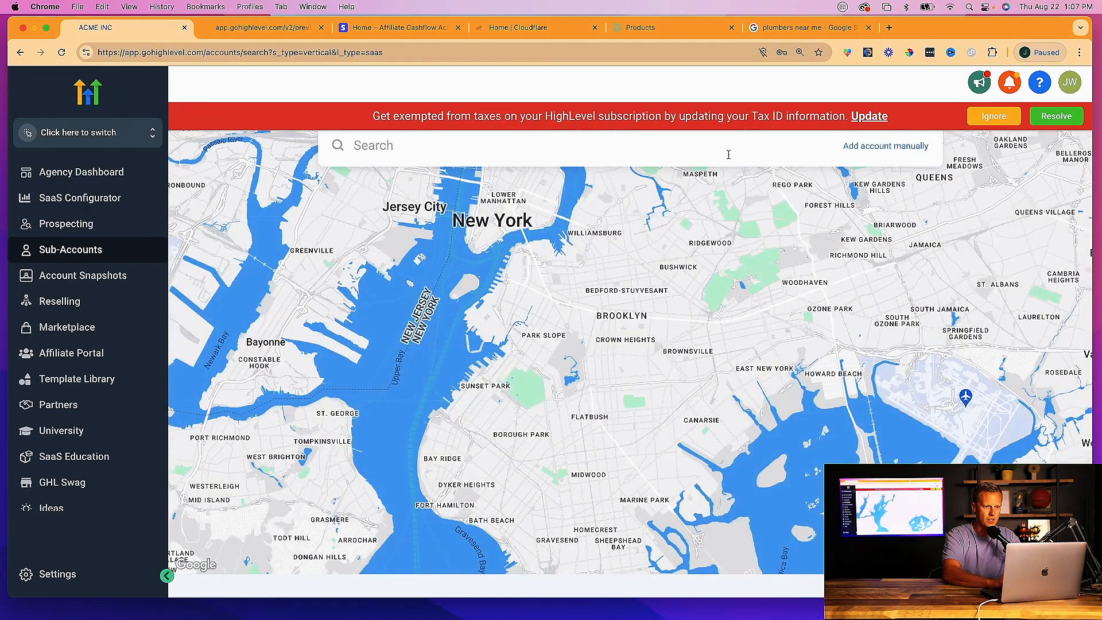
click(858, 150)
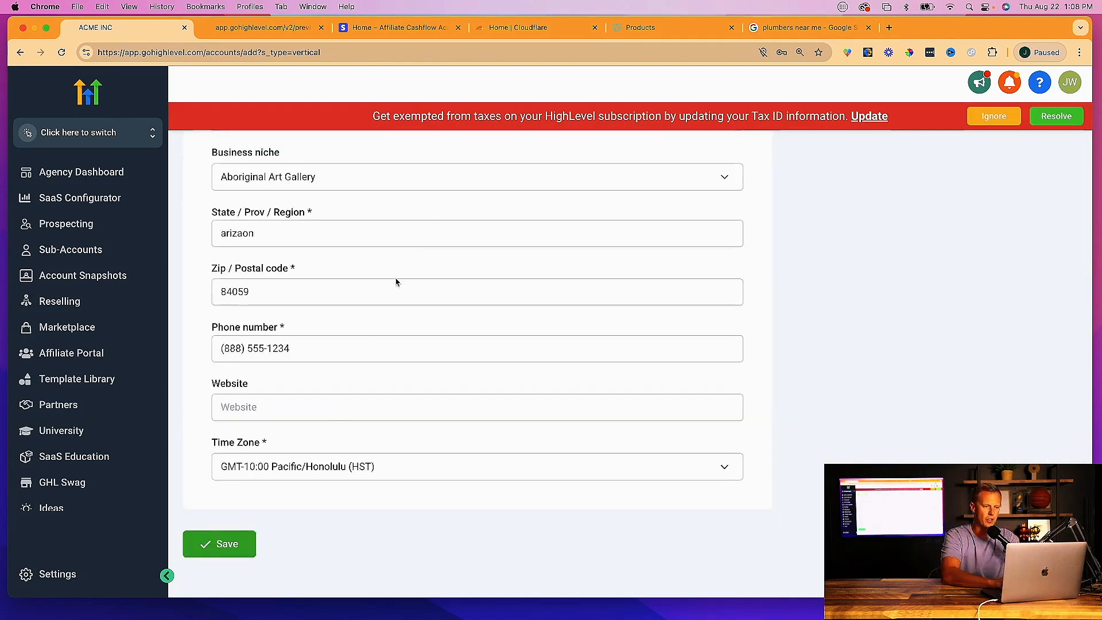
scroll(400, 218, up, 7)
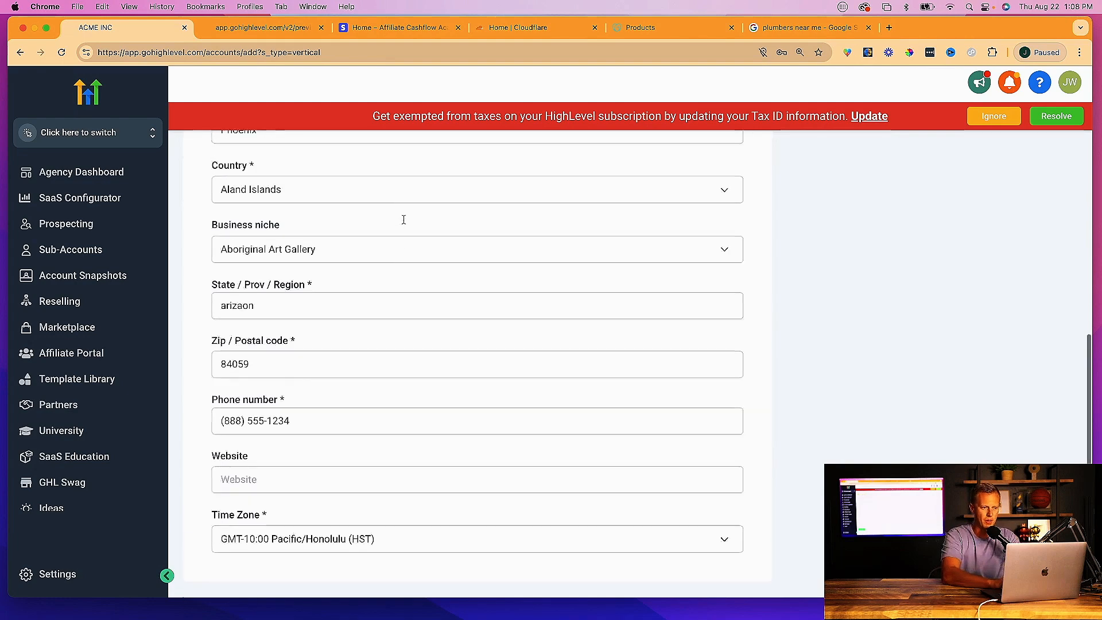
scroll(403, 220, down, 7)
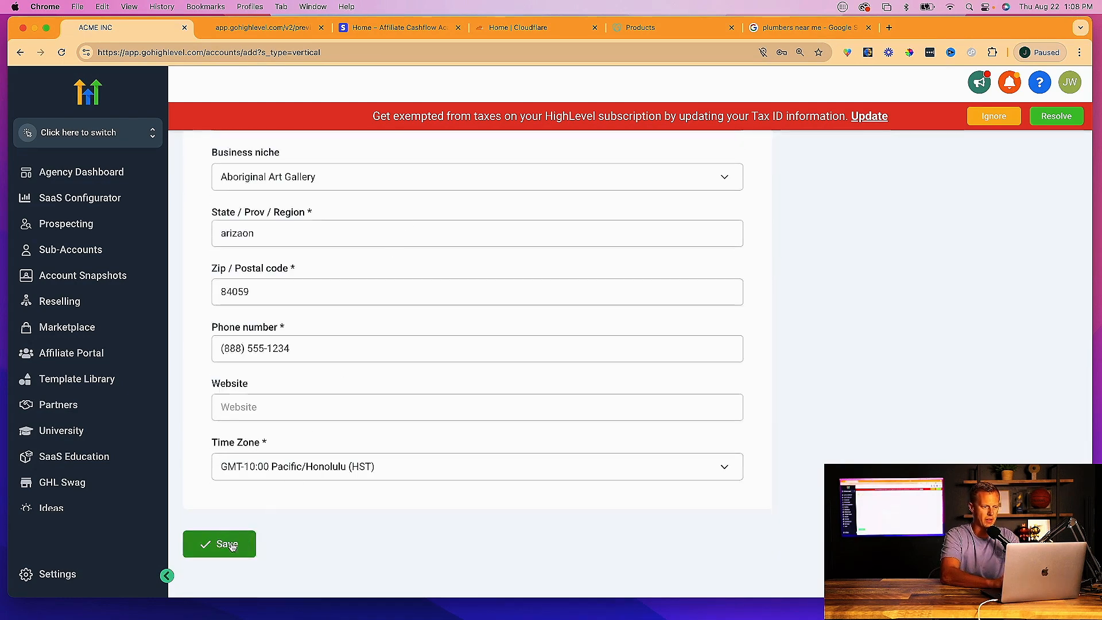
click(228, 545)
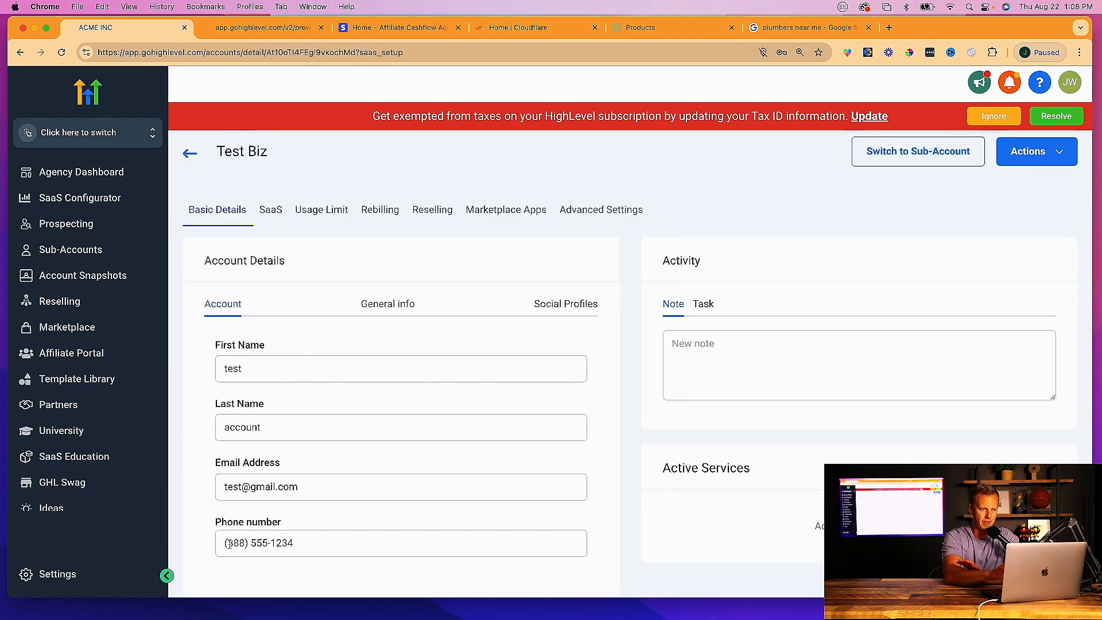
Step: Enter the Test Biz sub-account, dismiss the tax banner, open its Launchpad, then return to Google results
click(74, 250)
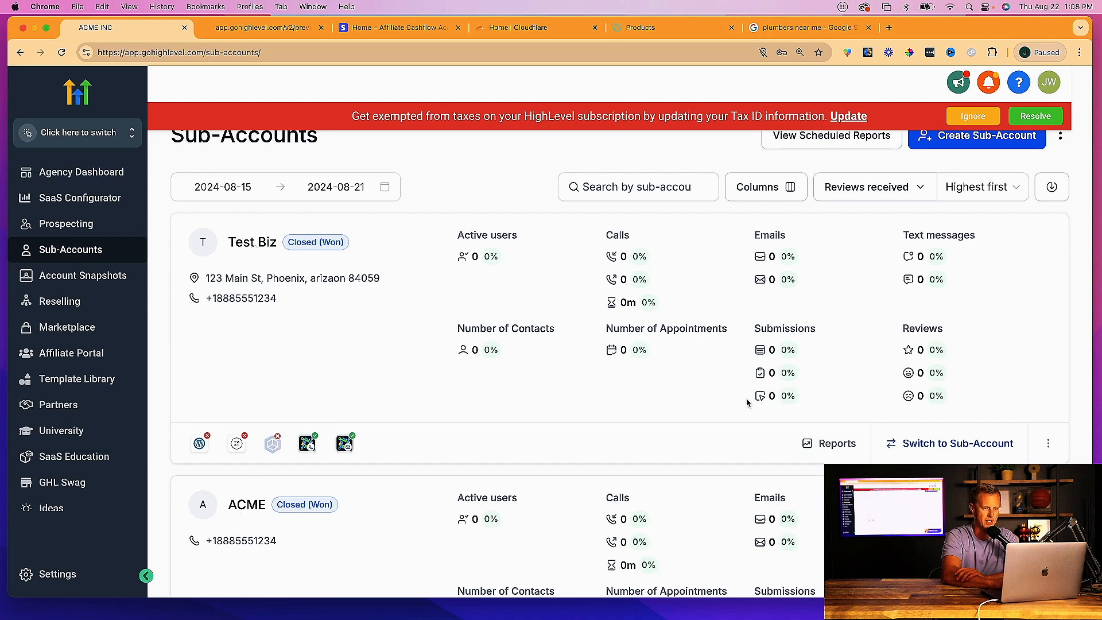
click(925, 445)
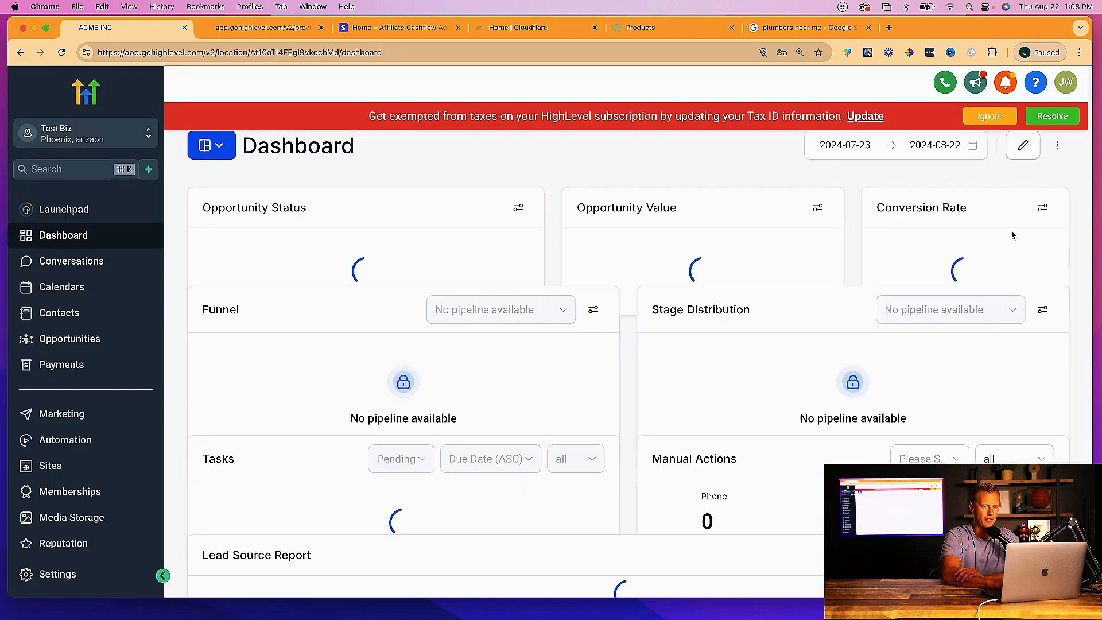
click(985, 117)
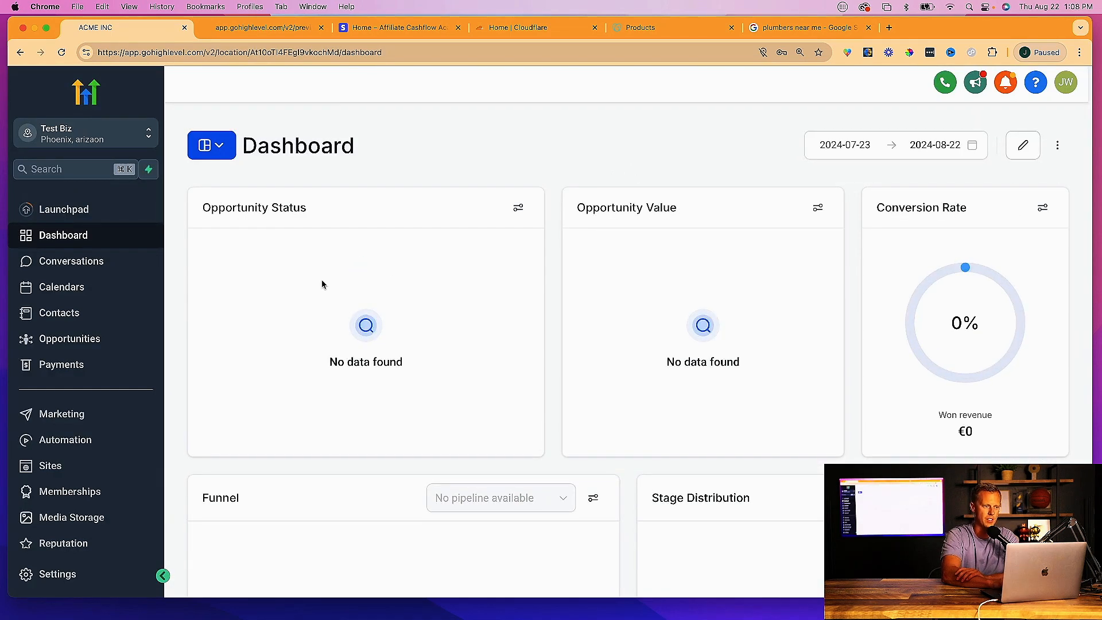
click(104, 214)
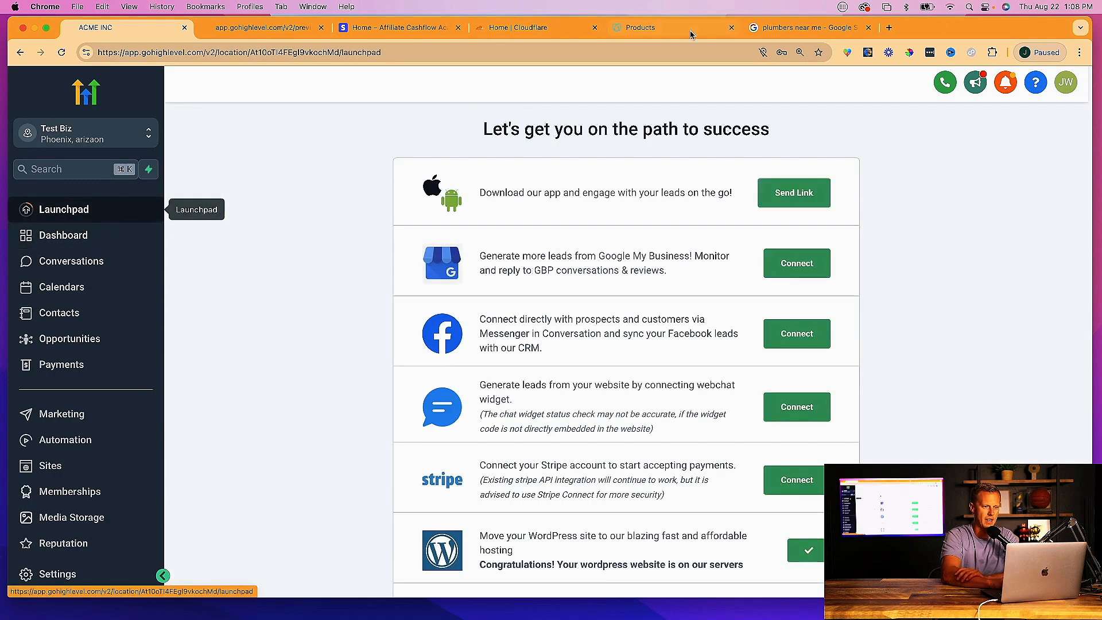
click(790, 28)
mouse_move(270, 324)
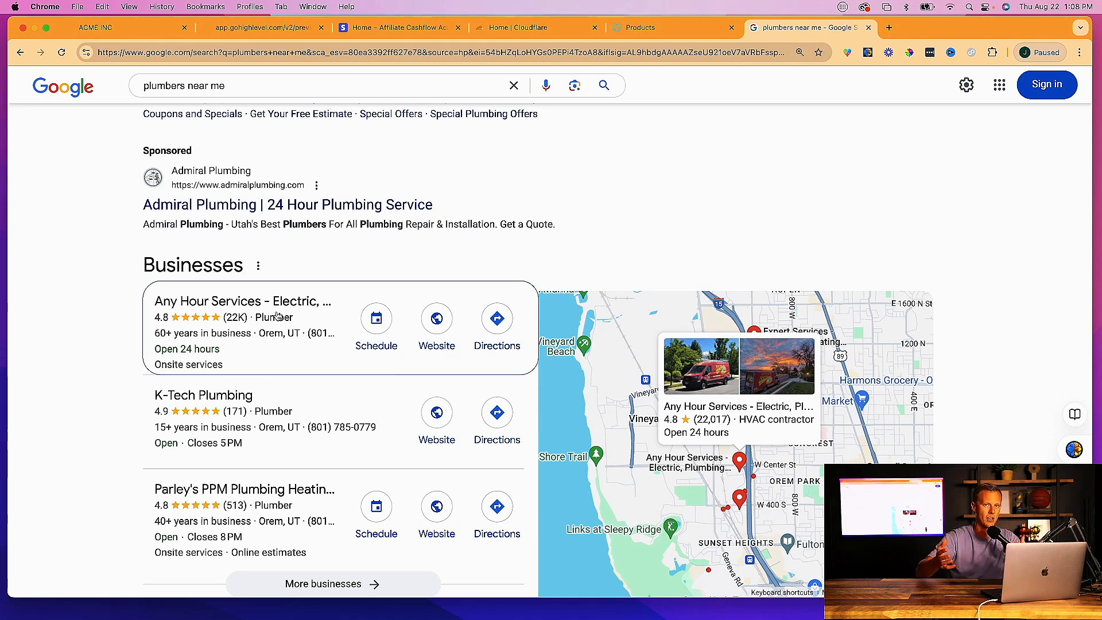
Step: Switch back to the ACME INC browser tab with HighLevel's Test Biz launchpad
click(112, 31)
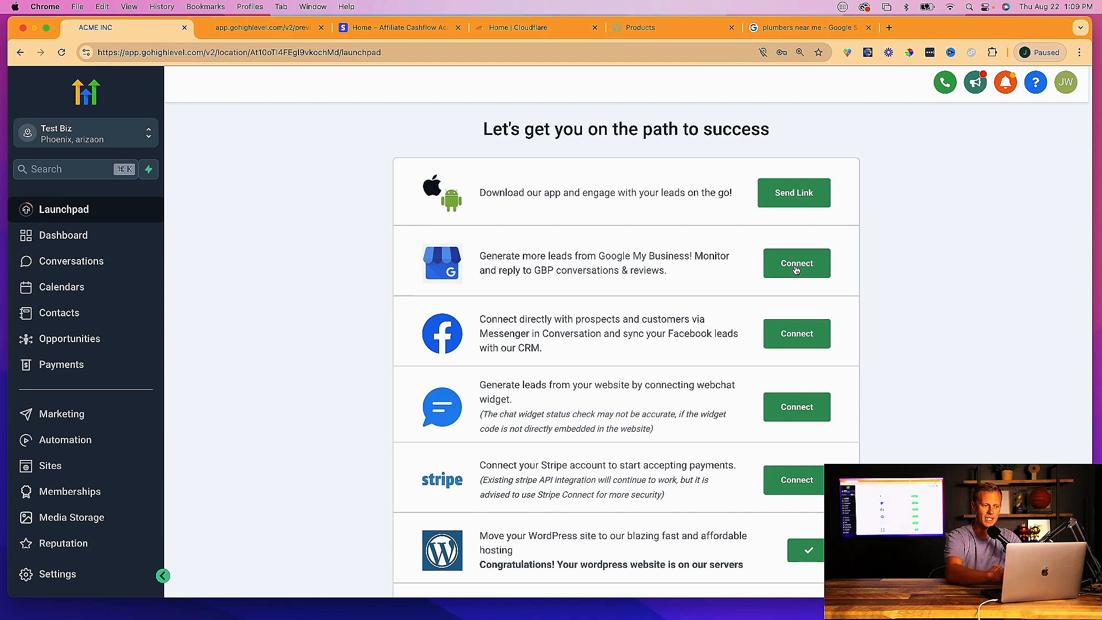
Step: Enable missed call text back in Test Biz's Business Profile, keeping the default 'how can we help' reply
click(91, 576)
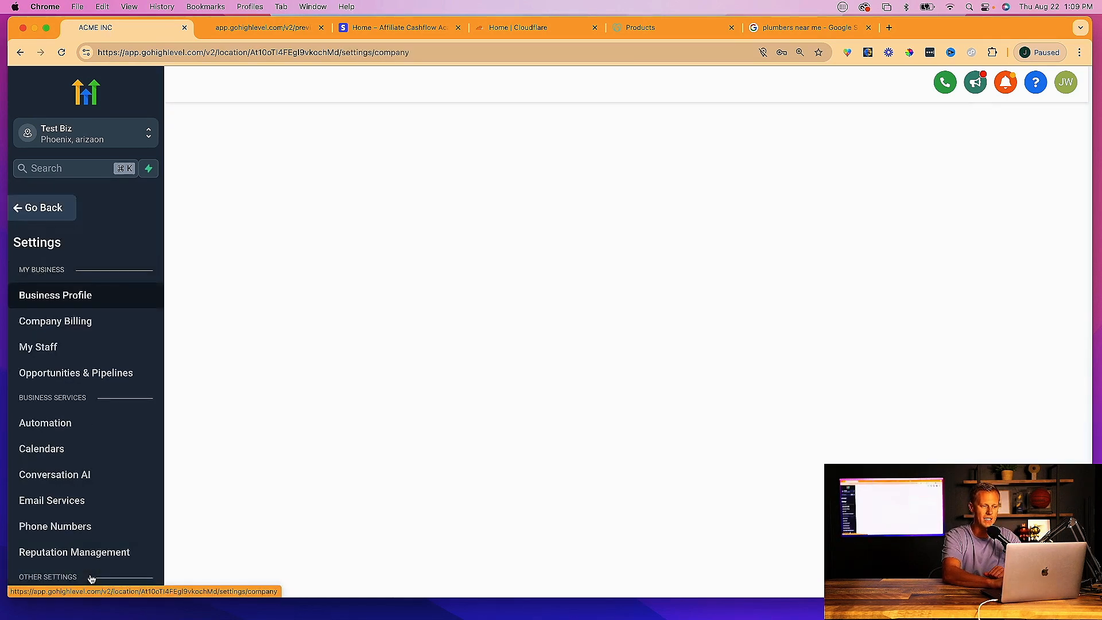
scroll(623, 406, down, 15)
scroll(636, 405, down, 15)
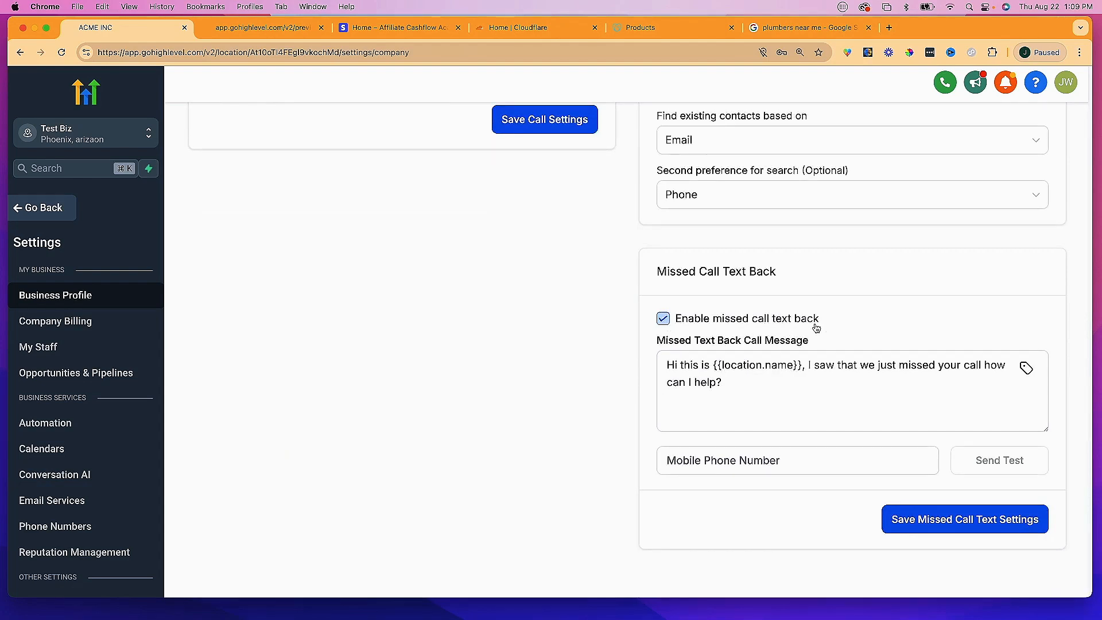
click(732, 383)
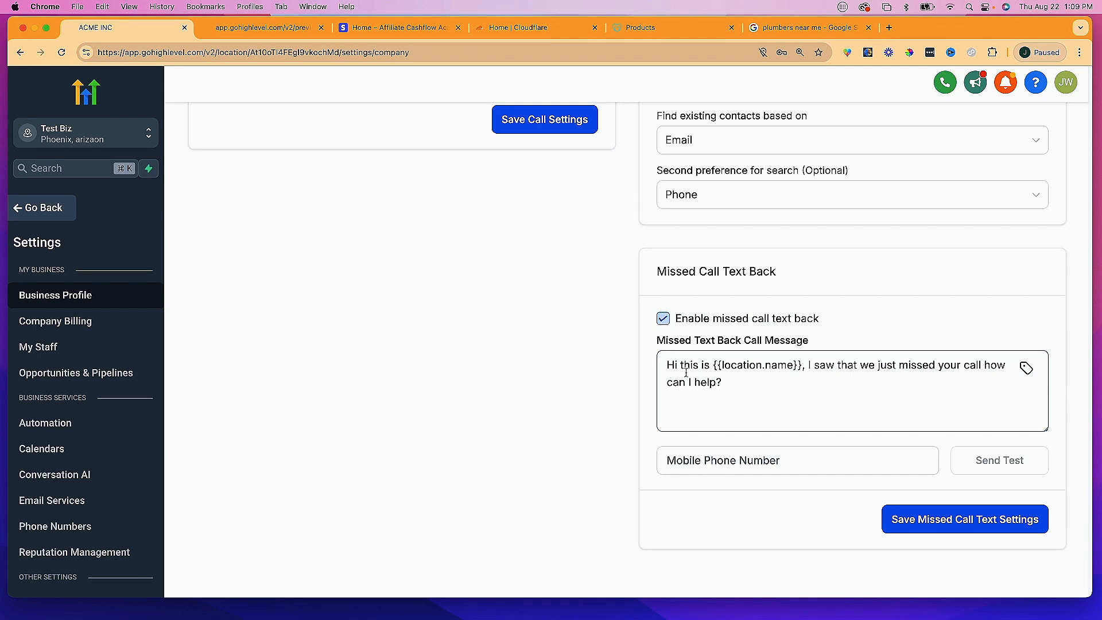
Step: Change Test Biz's Conversation AI preference from Off to Auto Pilot (beta) for SMS
click(38, 208)
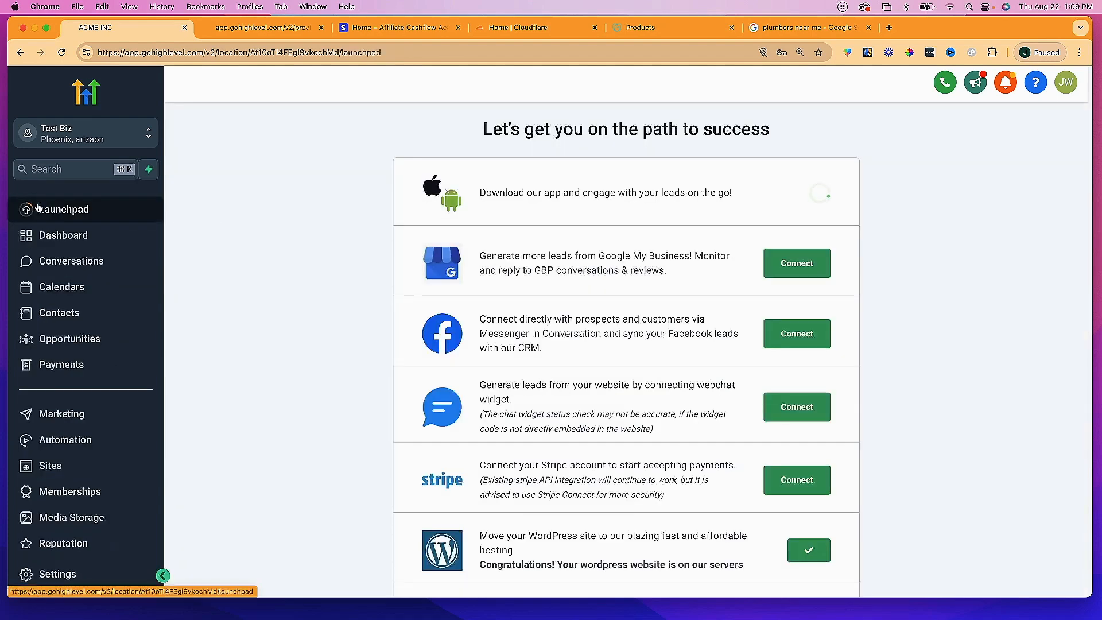
click(60, 260)
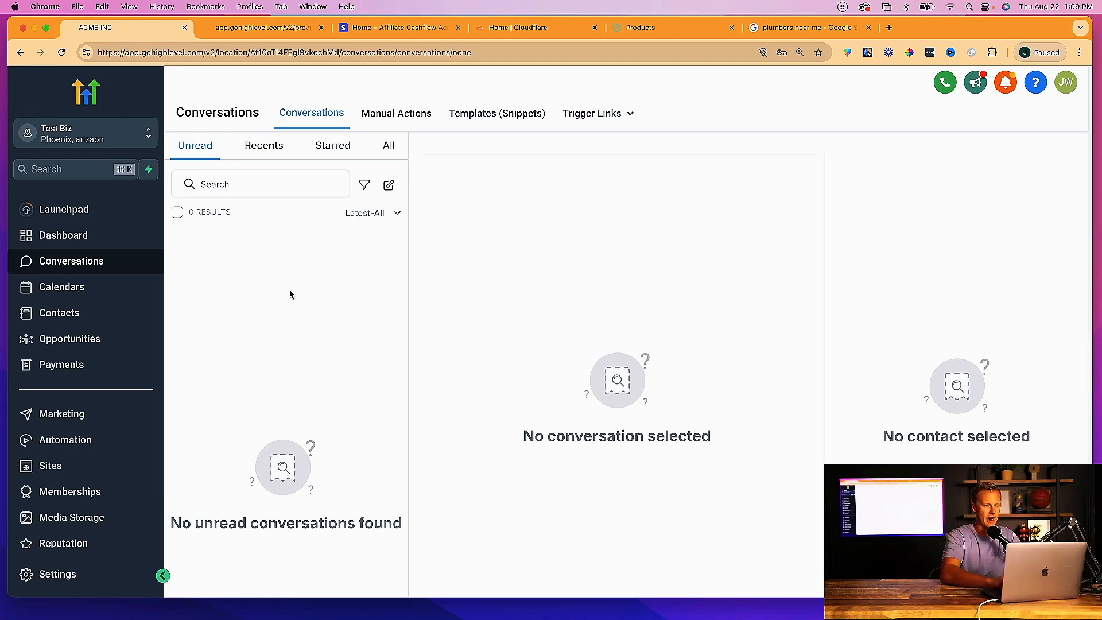
click(78, 576)
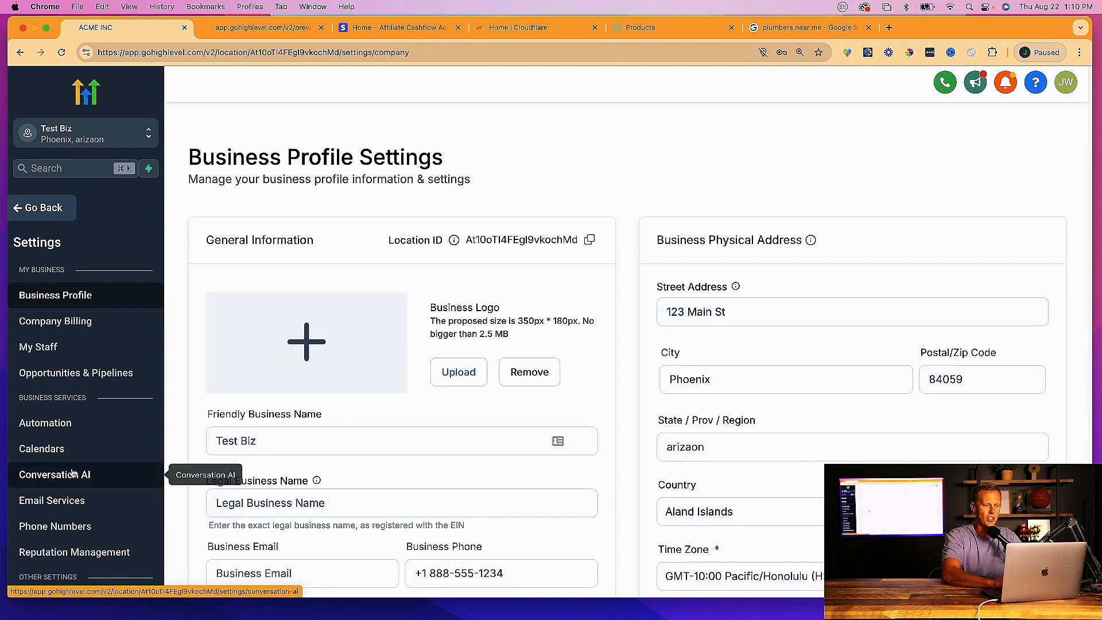
click(72, 474)
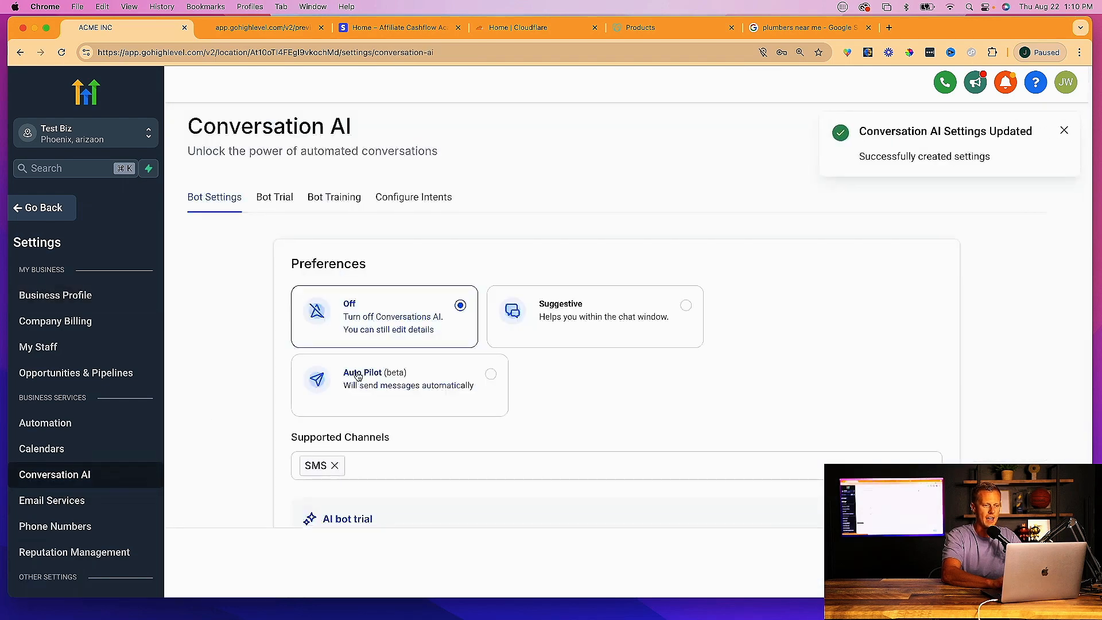
click(357, 376)
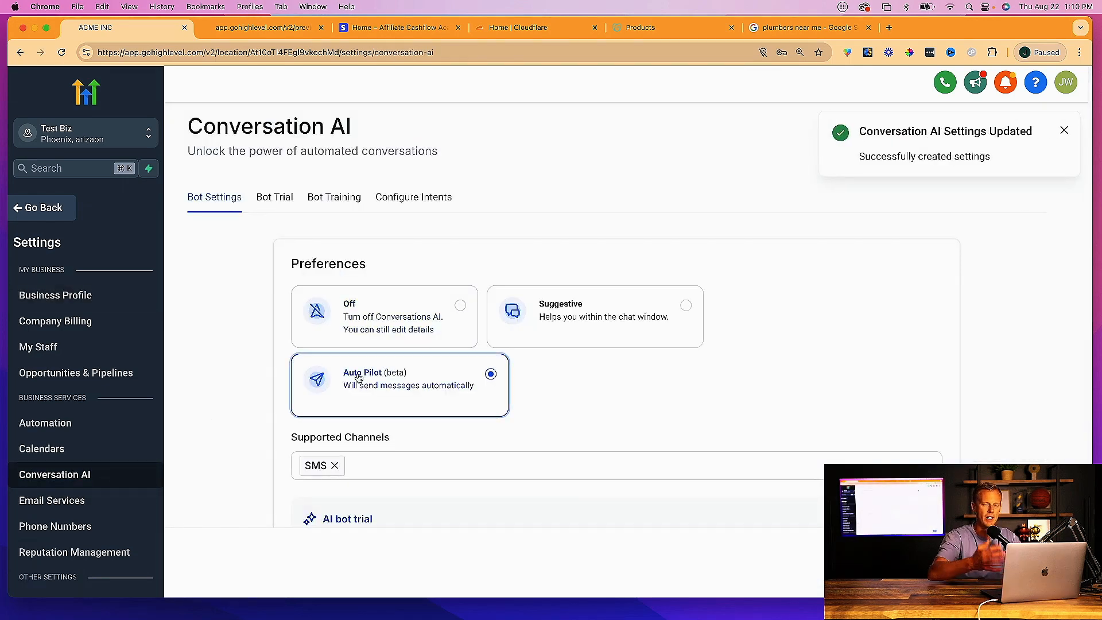